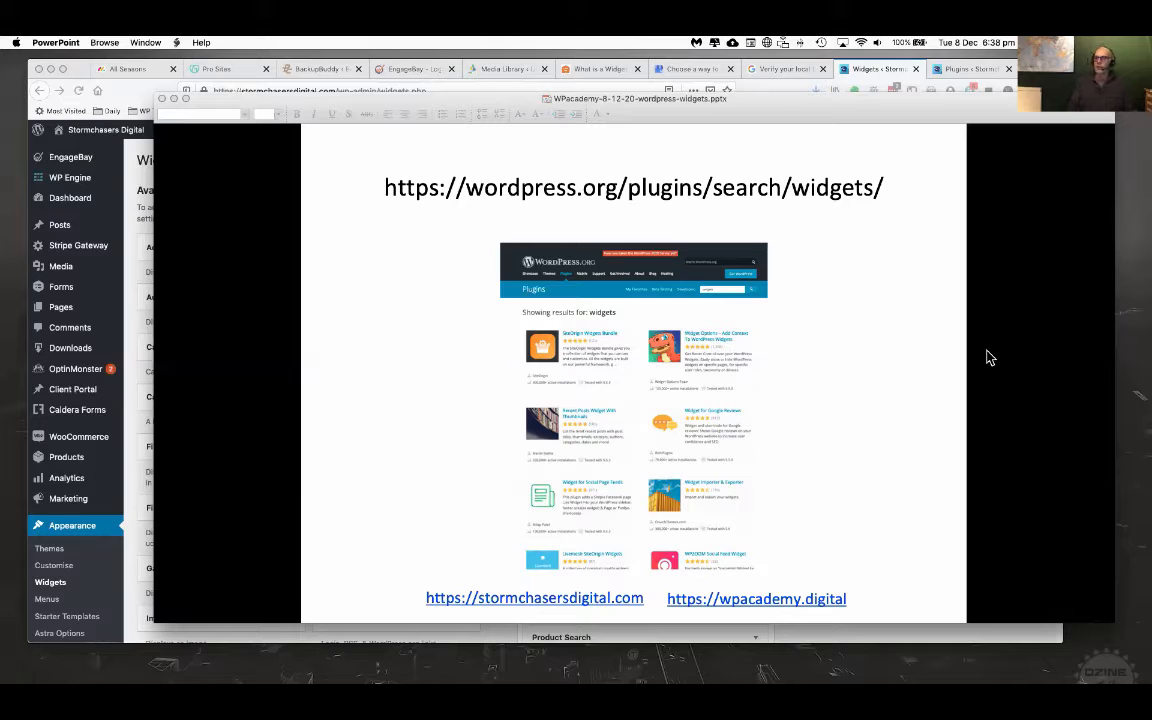
- End the slide show and minimize the presentation to return to the WordPress Widgets page in Firefox
left_click(988, 358)
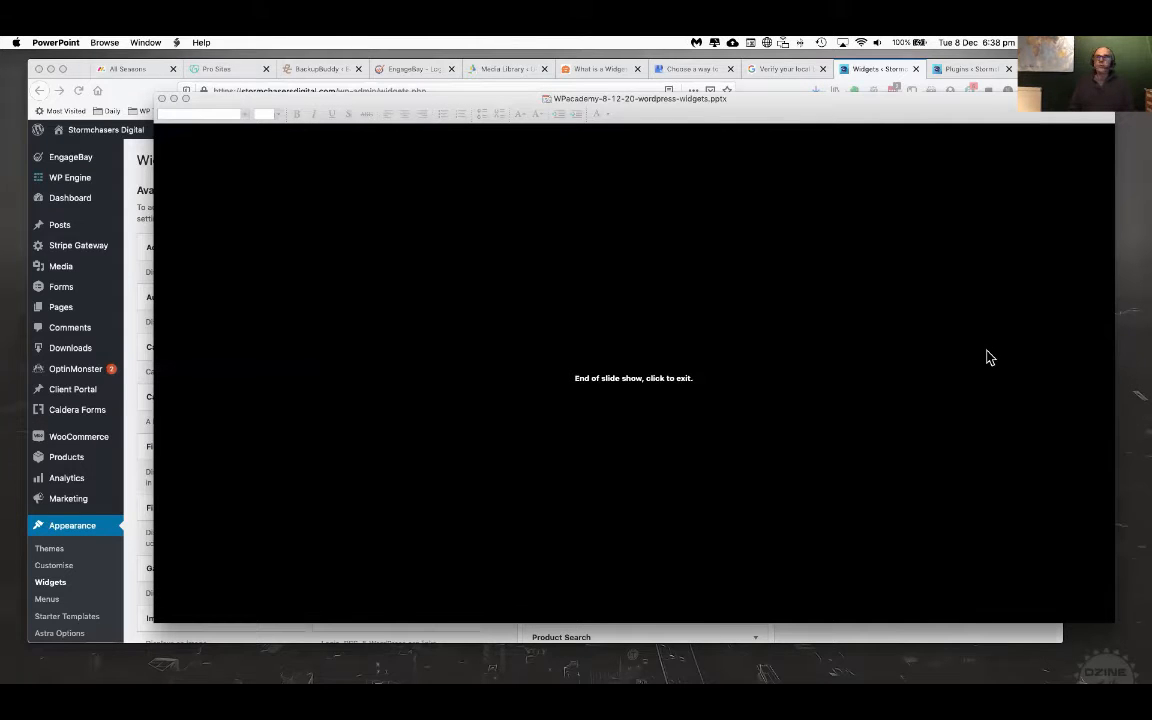
left_click(1025, 253)
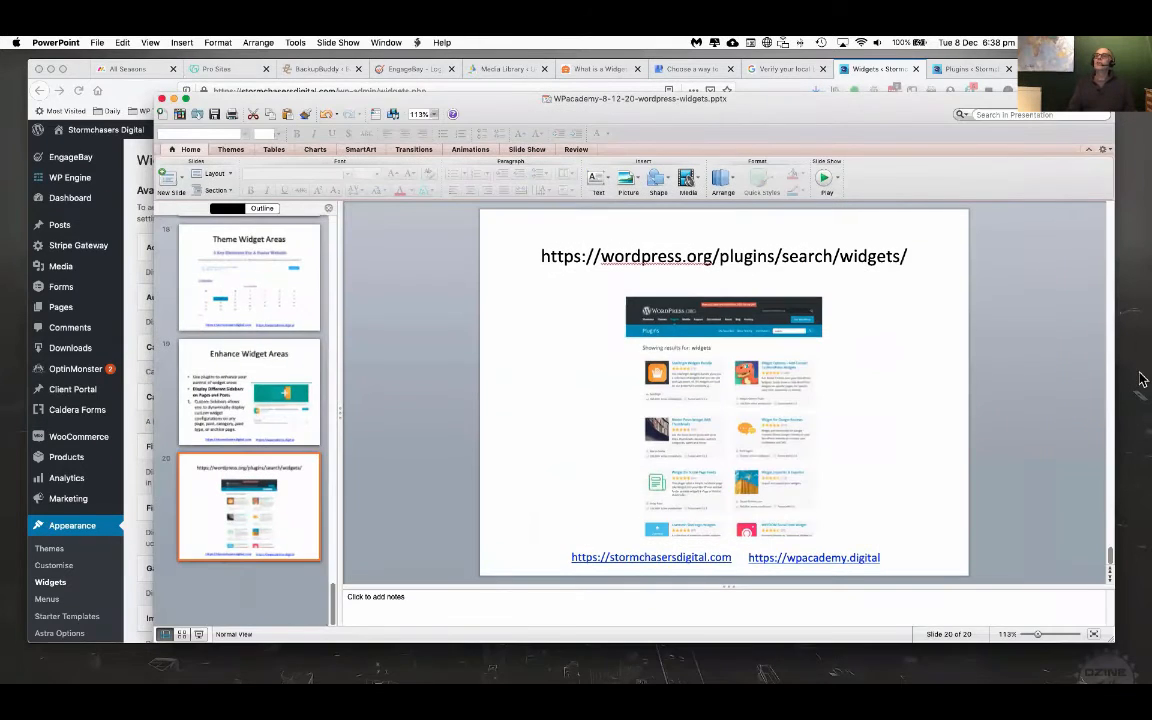
left_click(174, 99)
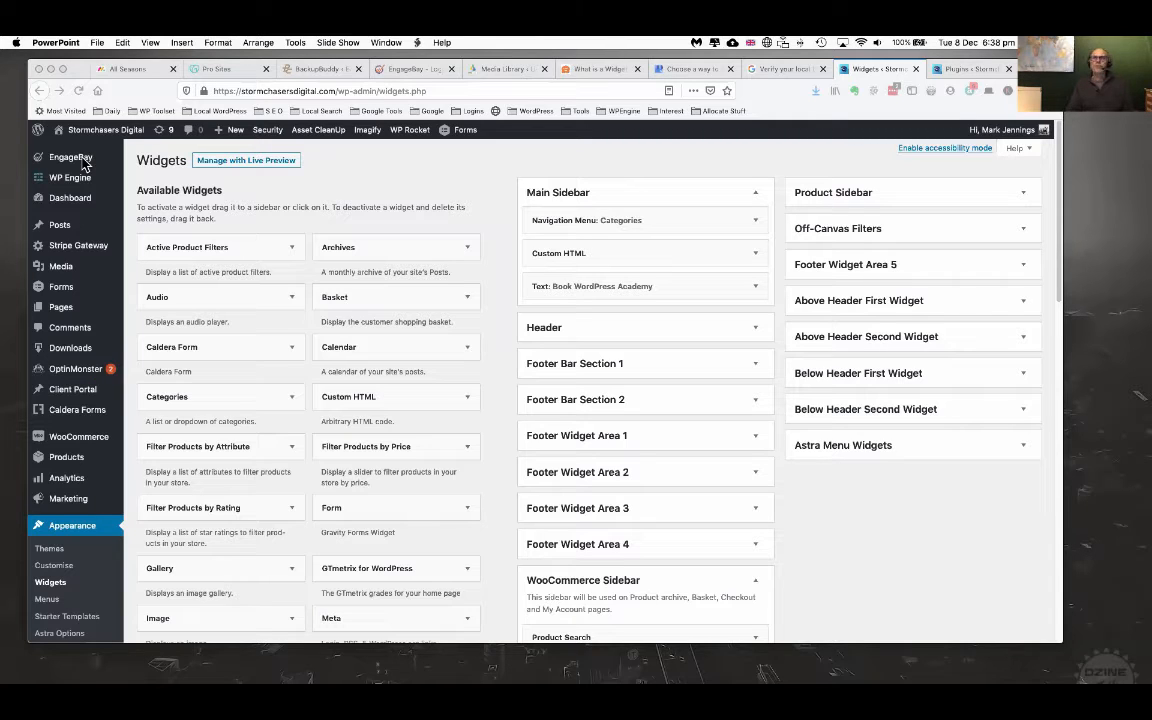
- Reload the Widgets page from the Appearance section of the site admin
left_click(62, 533)
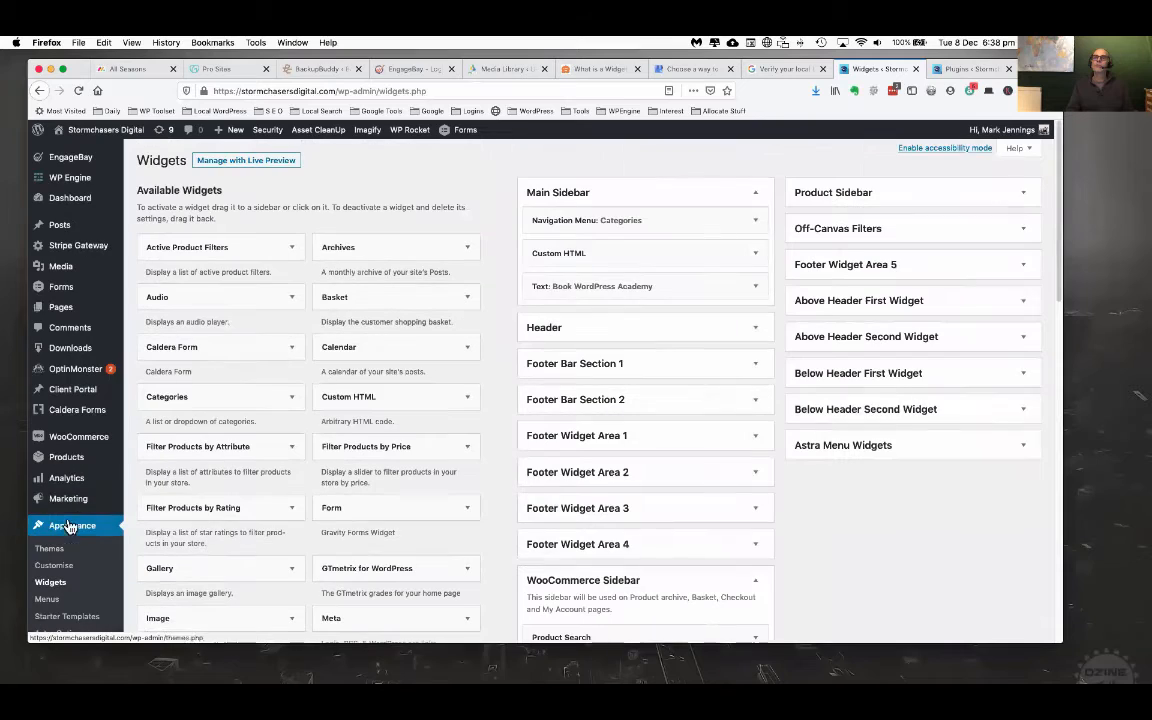
left_click(68, 527)
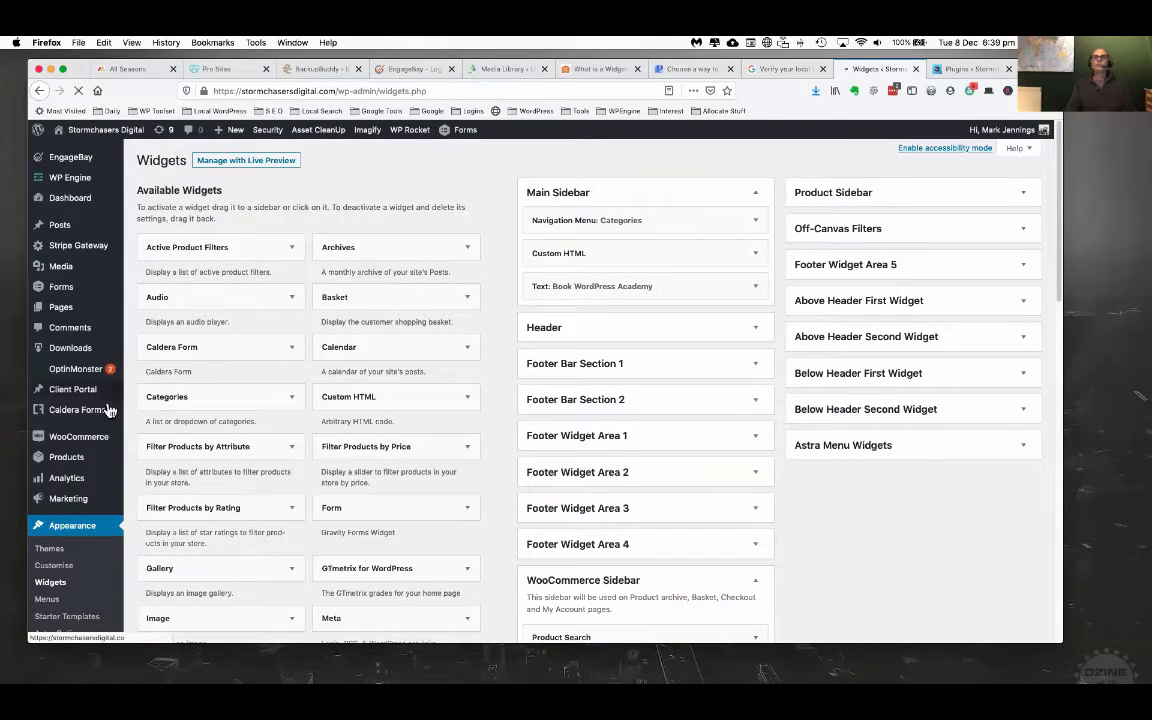
mouse_move(108, 393)
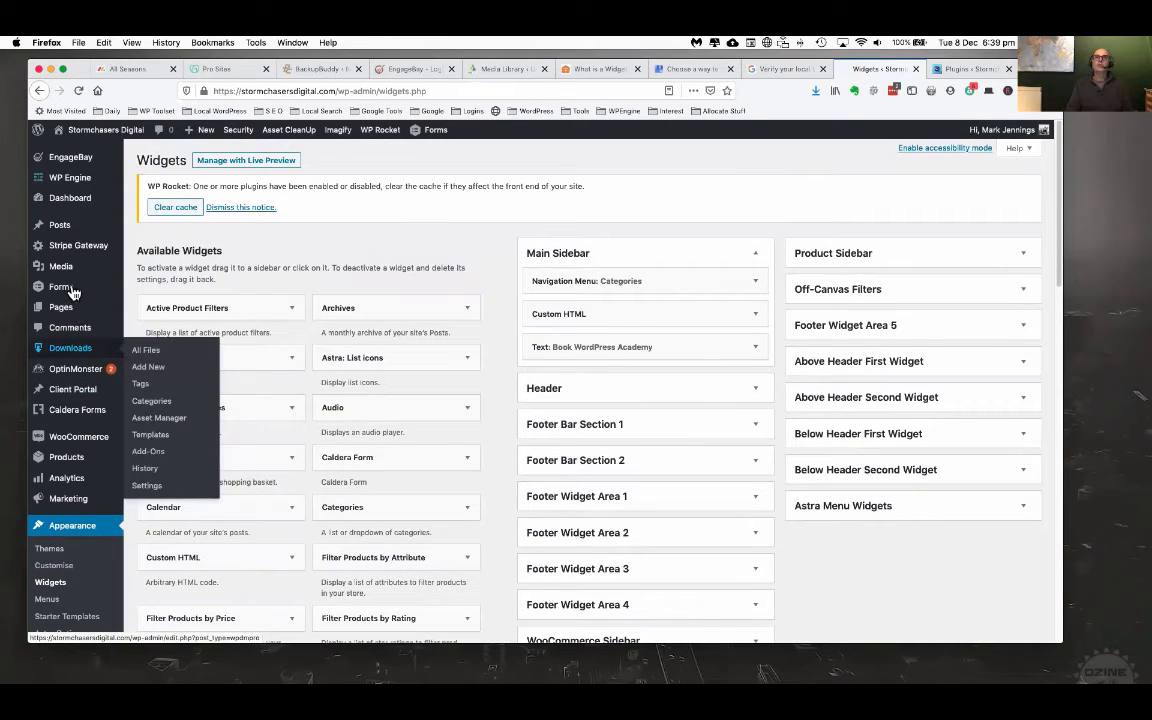
mouse_move(78, 247)
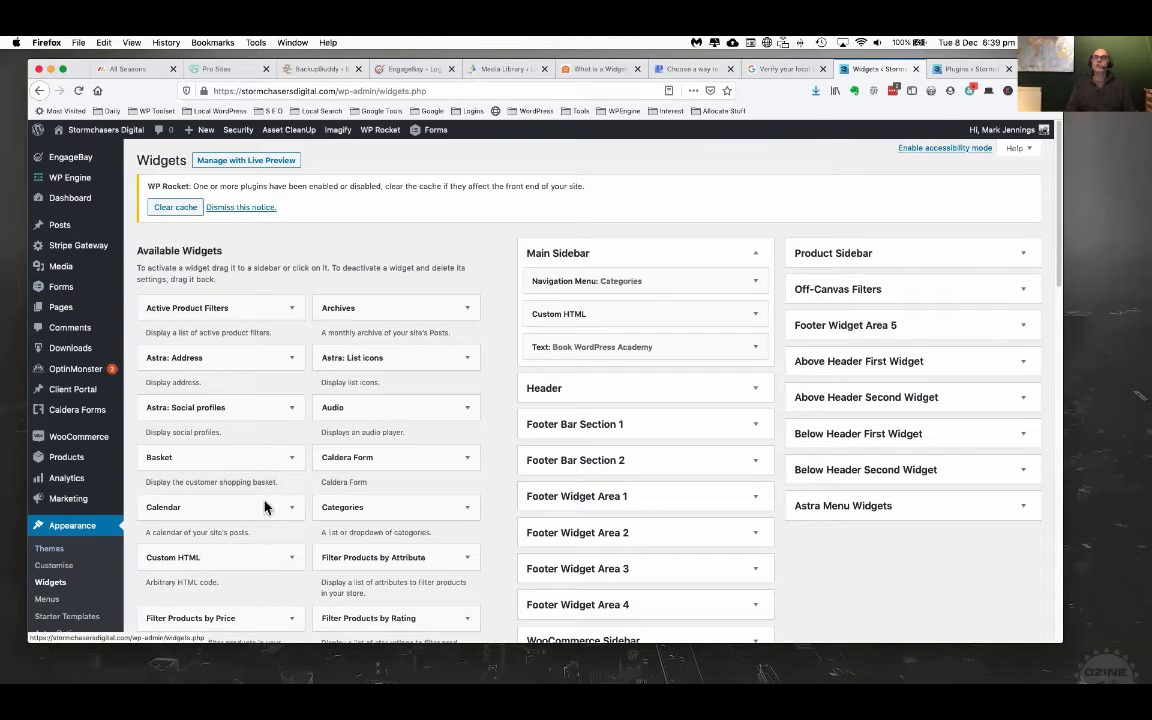
- Collapse the Available Widgets list to view the Inactive Widgets, and expand it again
scroll(440, 330, "down", 1)
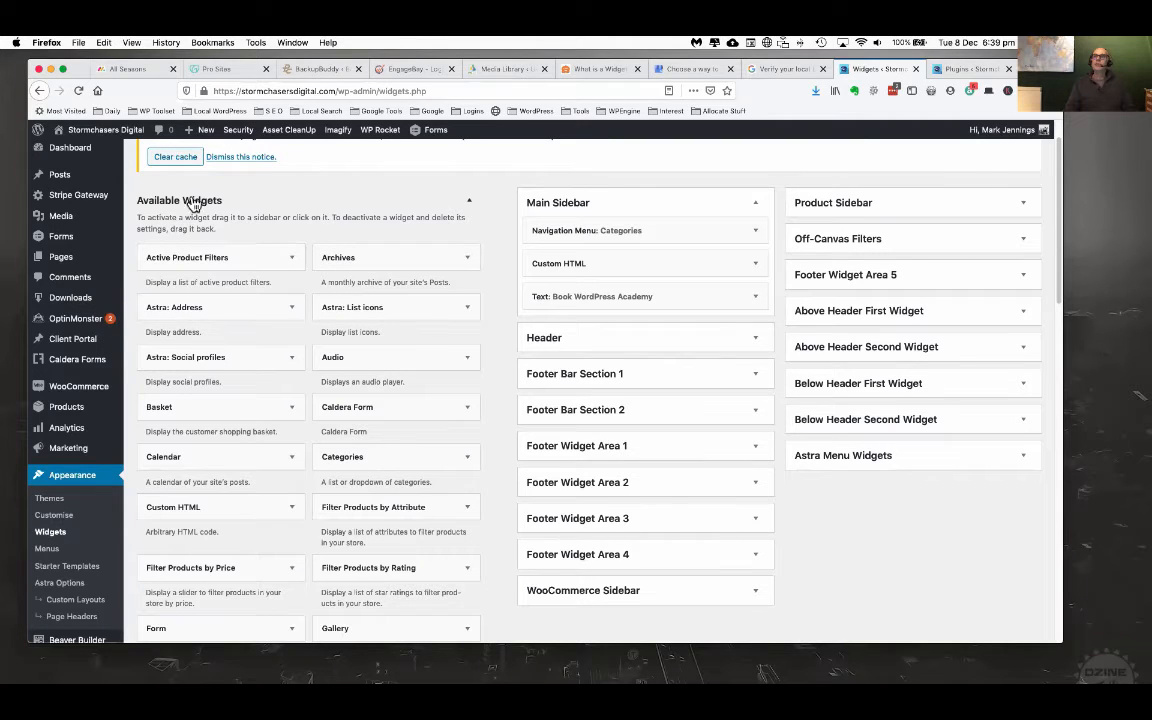
left_click(468, 204)
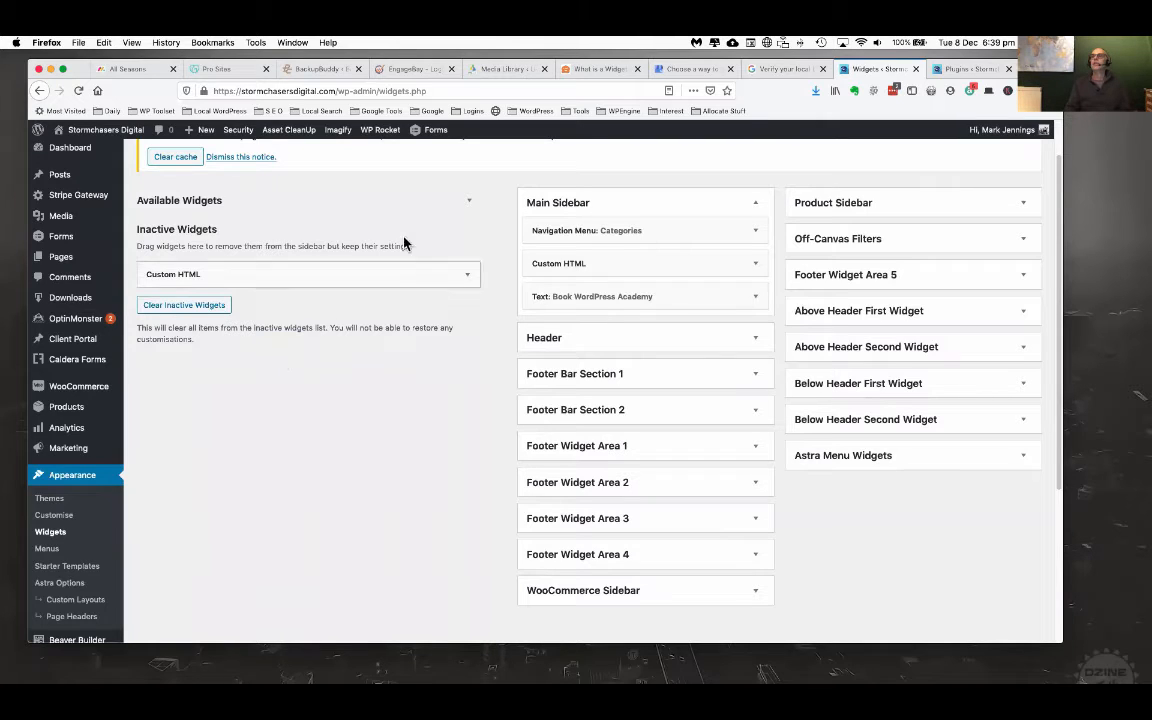
left_click(468, 205)
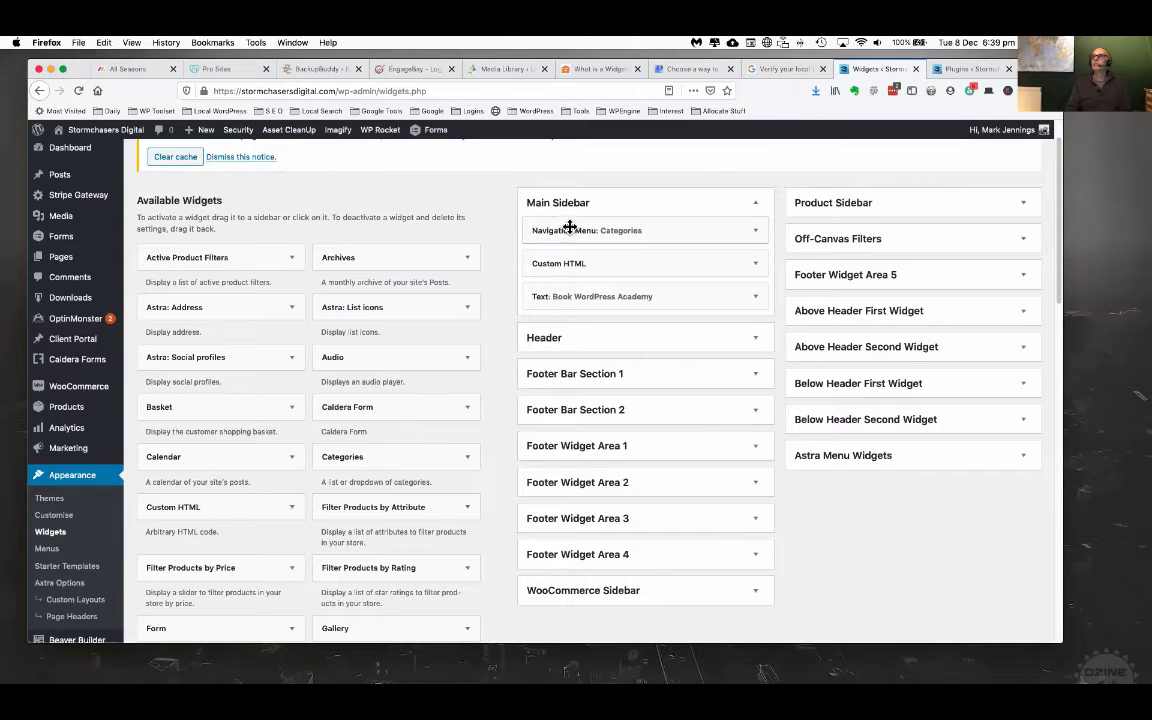
- View the Navigation Menu: Categories widget's settings and move the widget from the Main Sidebar to Inactive Widgets
left_click(758, 232)
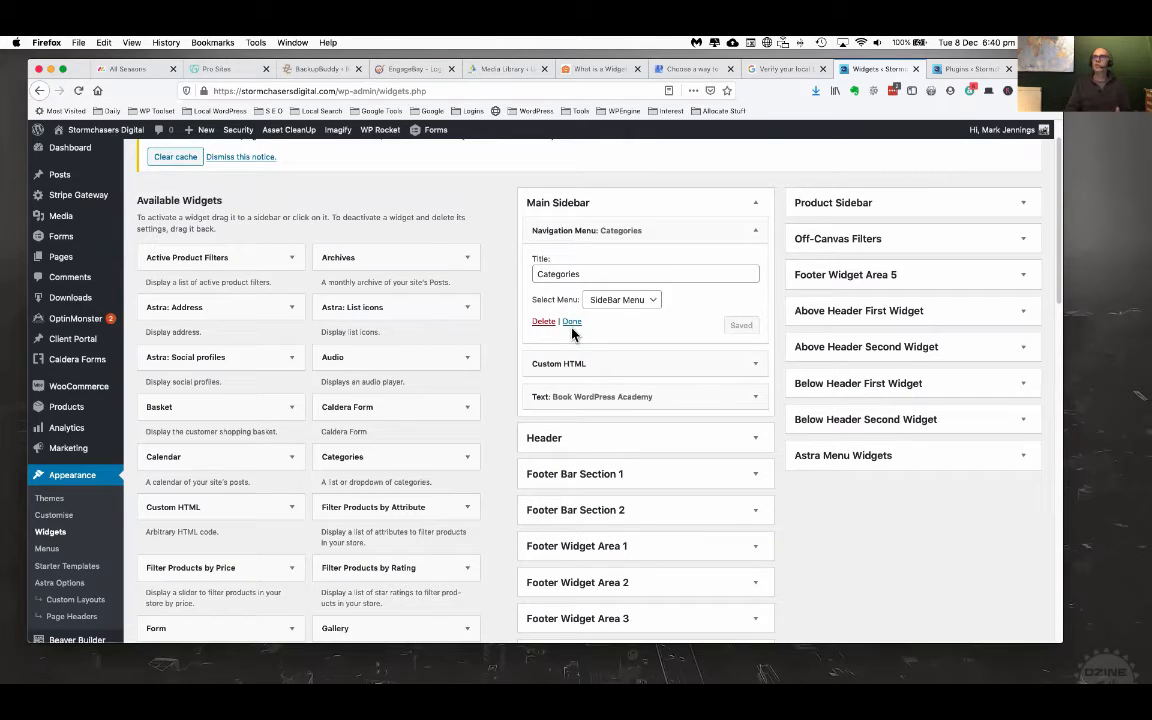
left_click(745, 241)
left_click_drag(627, 231, 292, 610)
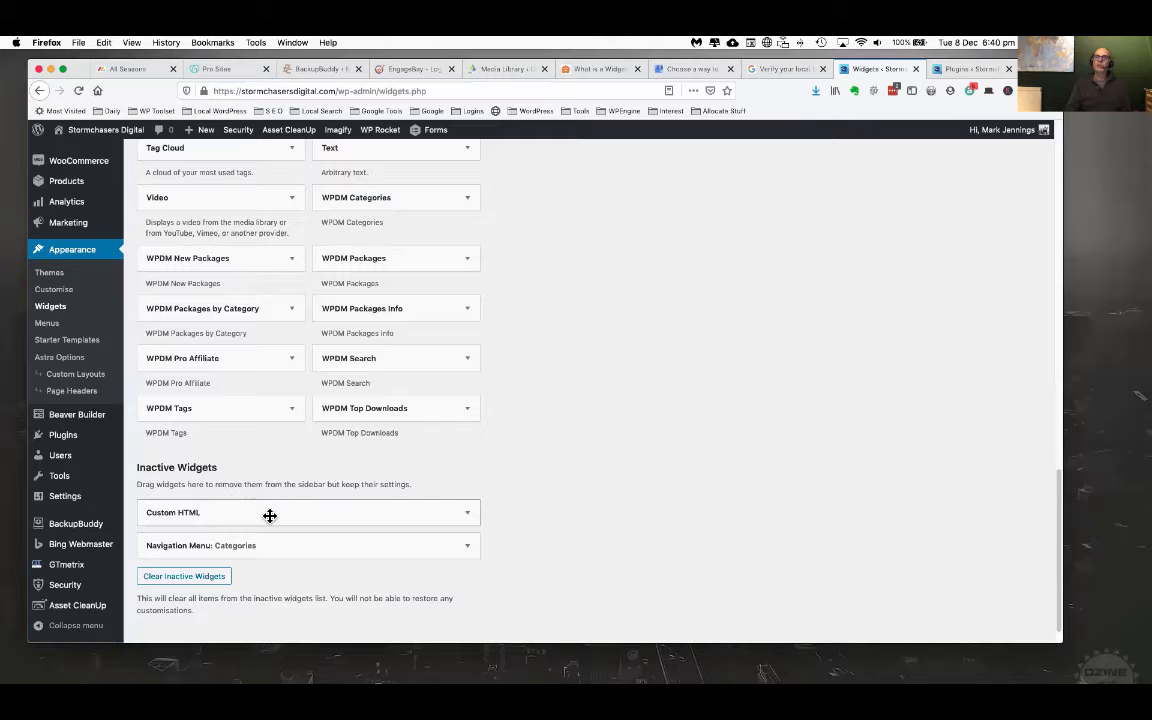
mouse_move(270, 515)
left_mouse_down()
mouse_move(458, 463)
mouse_move(270, 486)
mouse_move(272, 511)
left_mouse_up()
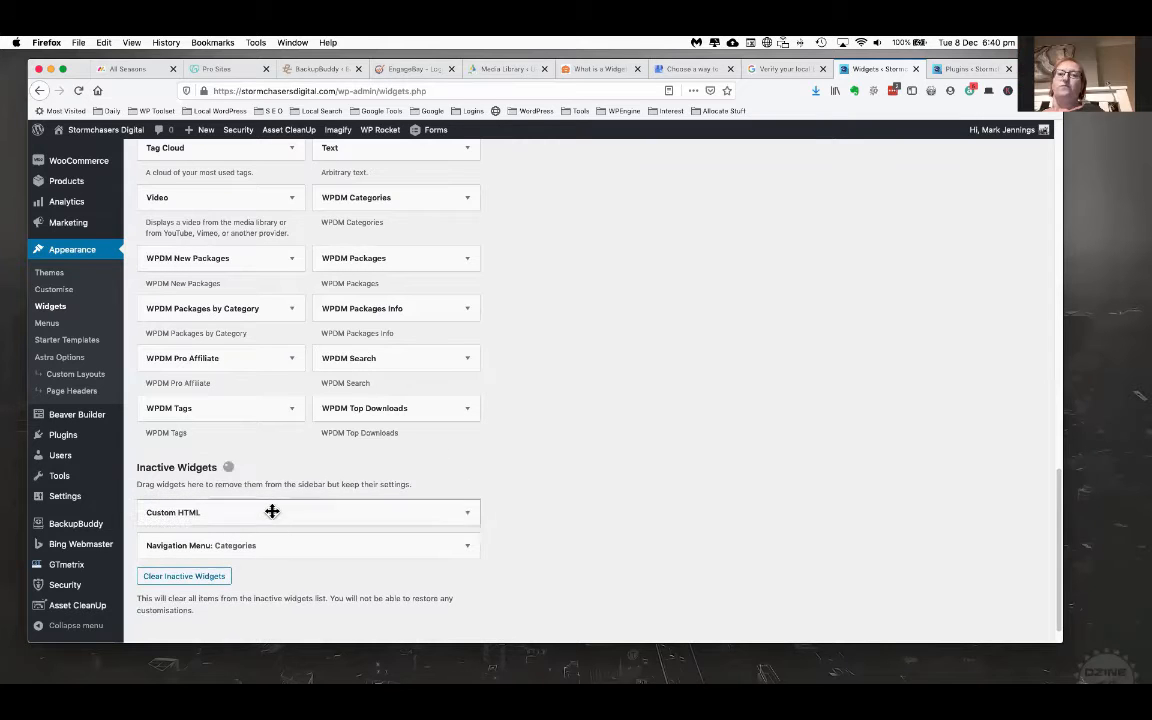
scroll(345, 406, "up", 5)
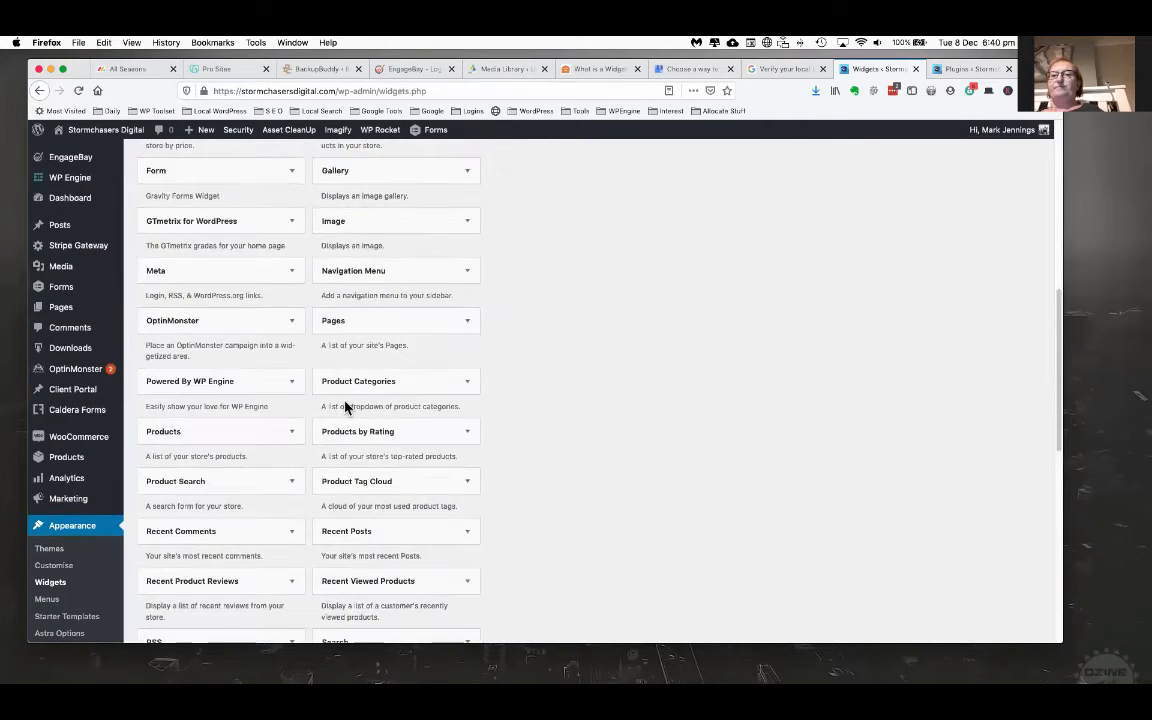
scroll(345, 406, "up", 10)
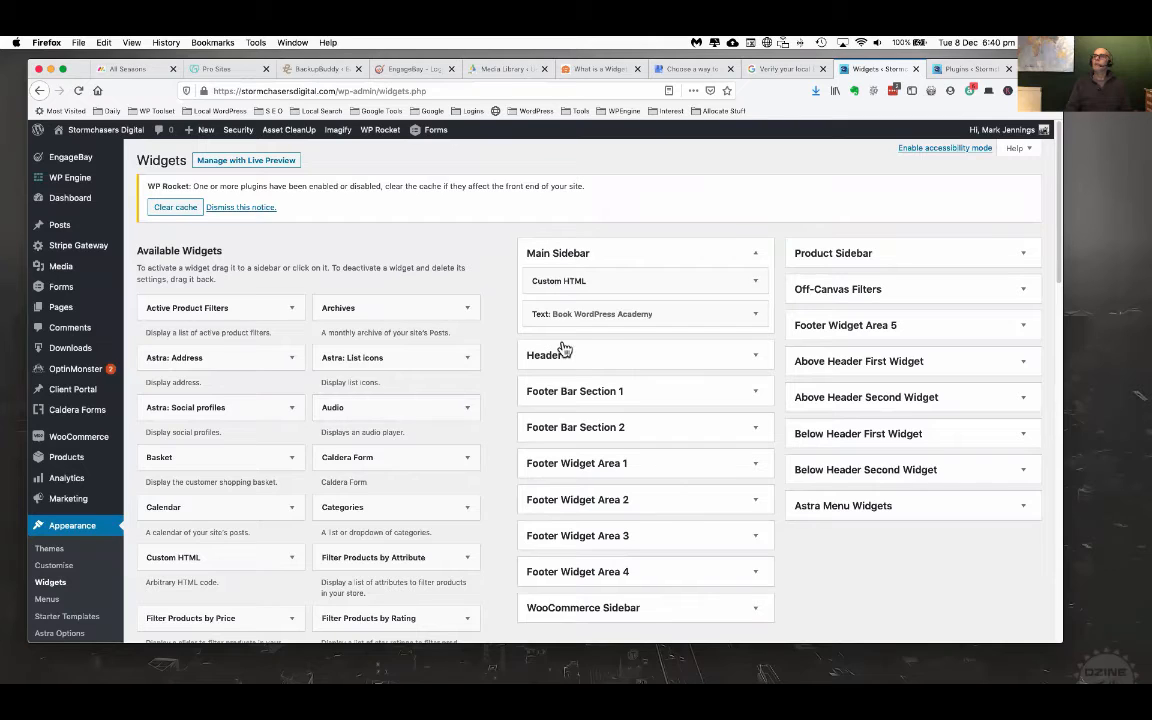
- Add the Astra: List icons widget to the Main Sidebar below Custom HTML and look over its spacing settings
left_click_drag(362, 366, 589, 318)
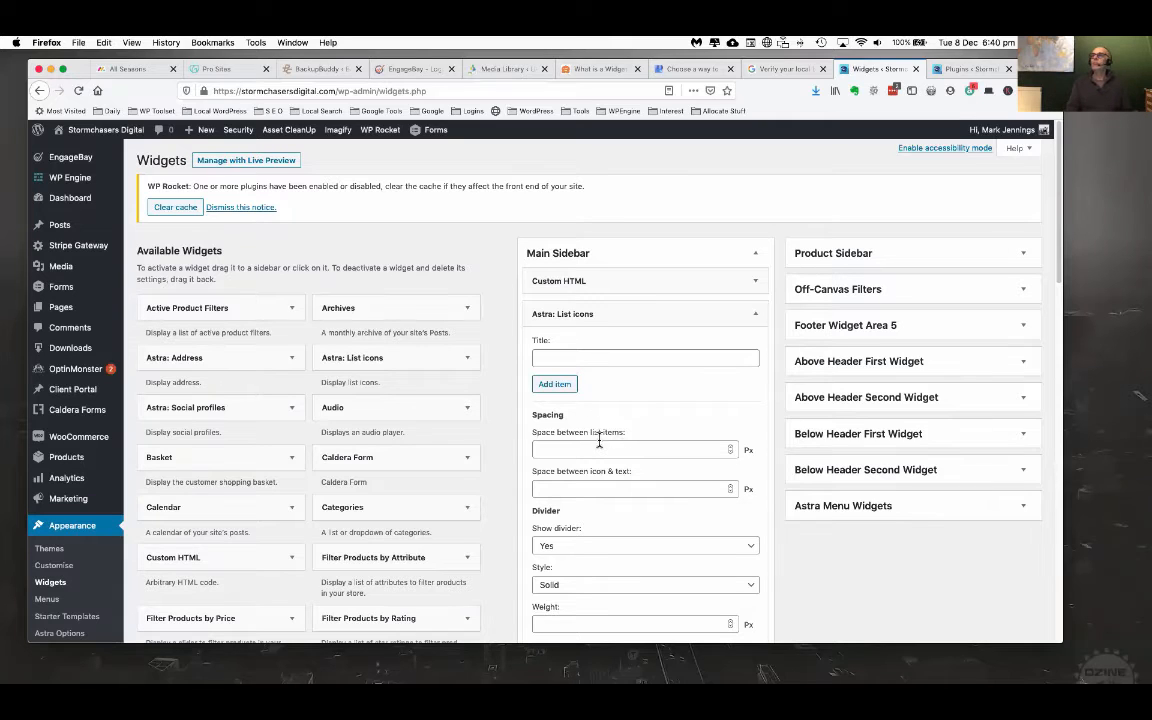
scroll(593, 453, "down", 1)
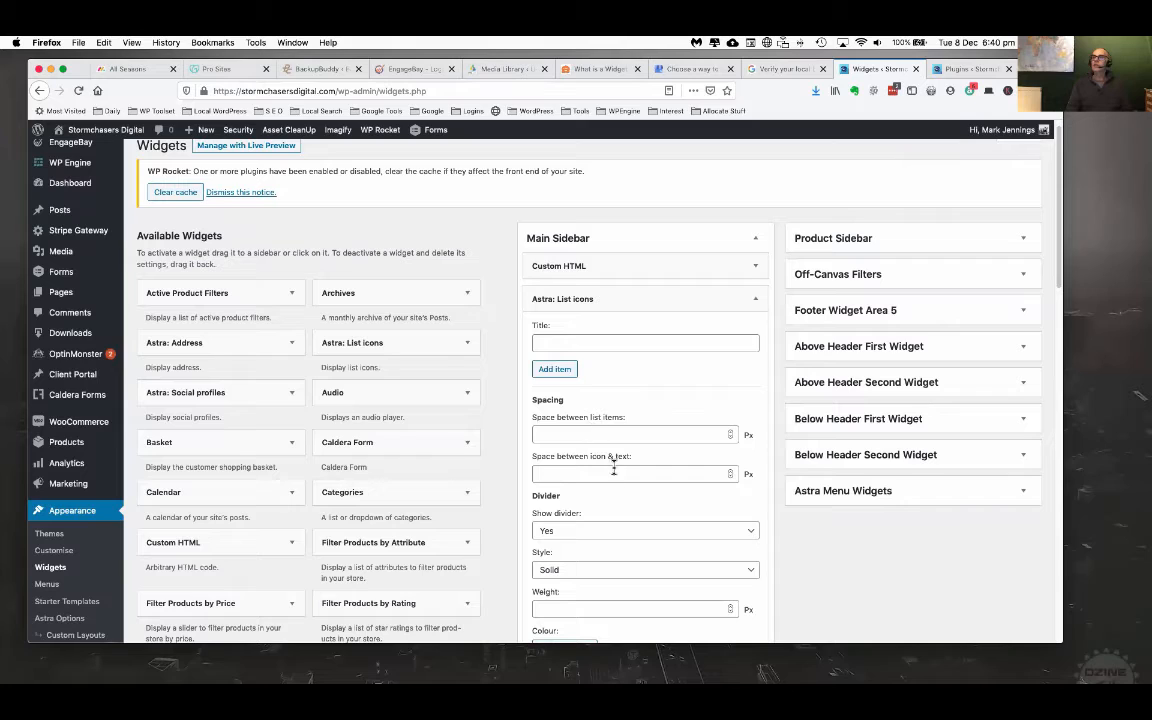
left_click(558, 437)
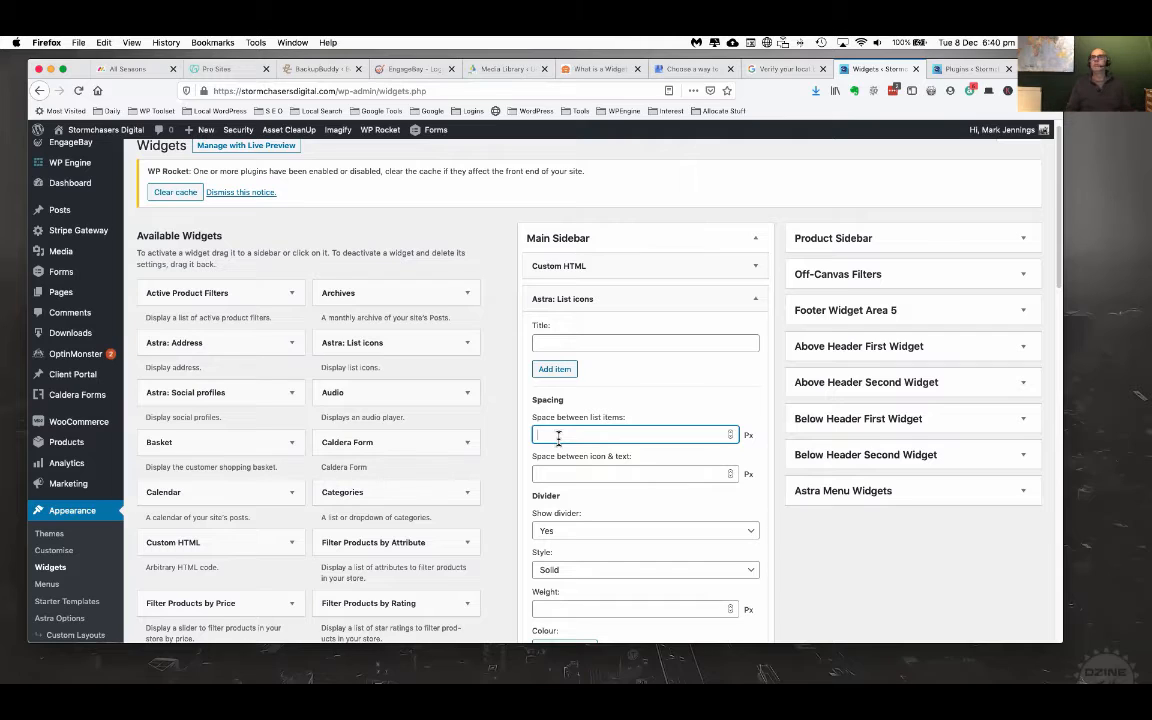
- Open the live Stormchasers Digital site in a new tab, view its home page, and return to the Widgets page
mouse_move(90, 129)
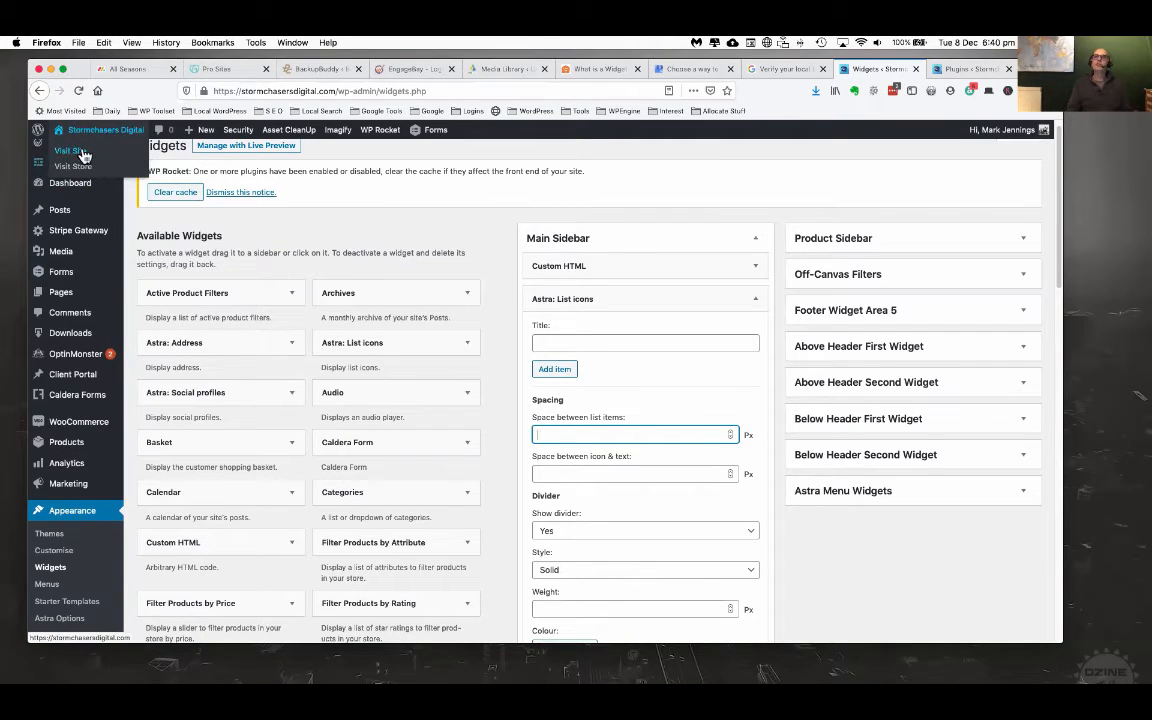
left_click(91, 134)
right_click(91, 134)
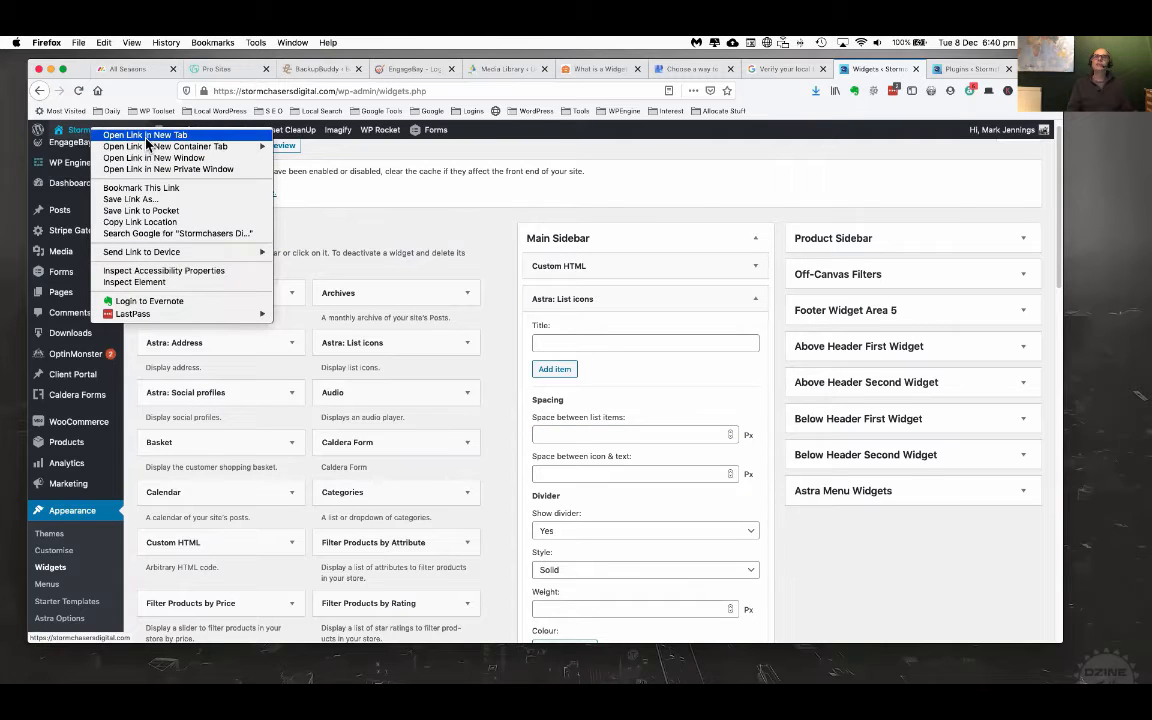
left_click(131, 125)
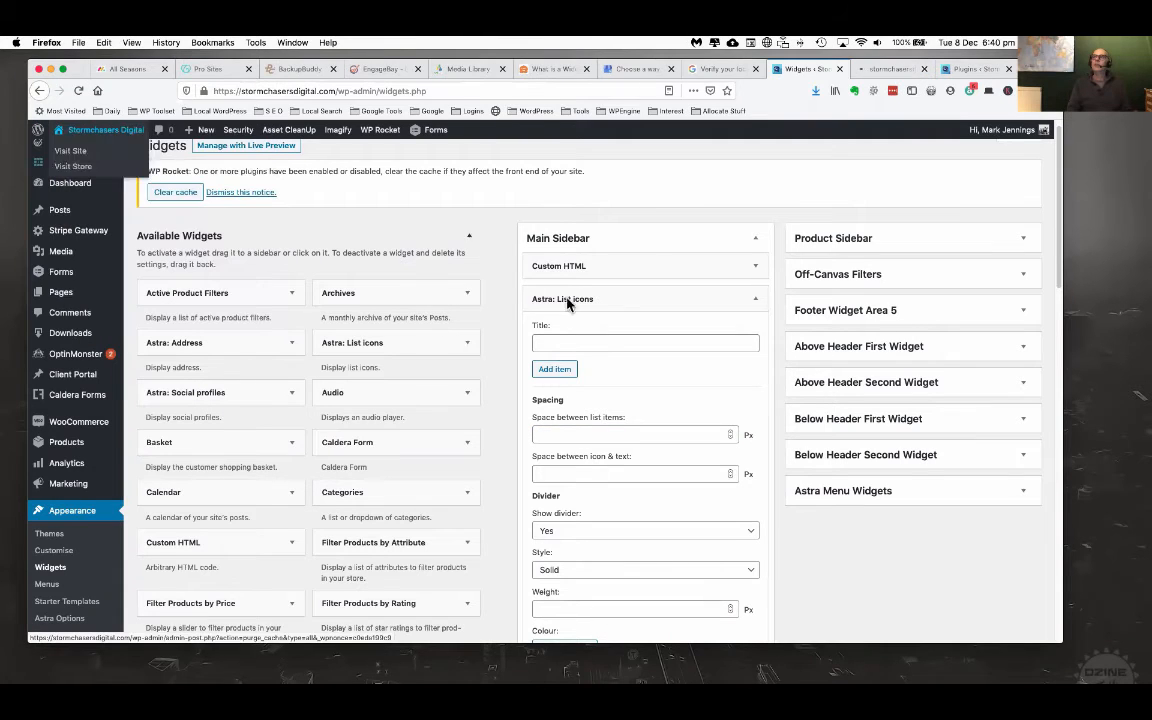
left_click(888, 69)
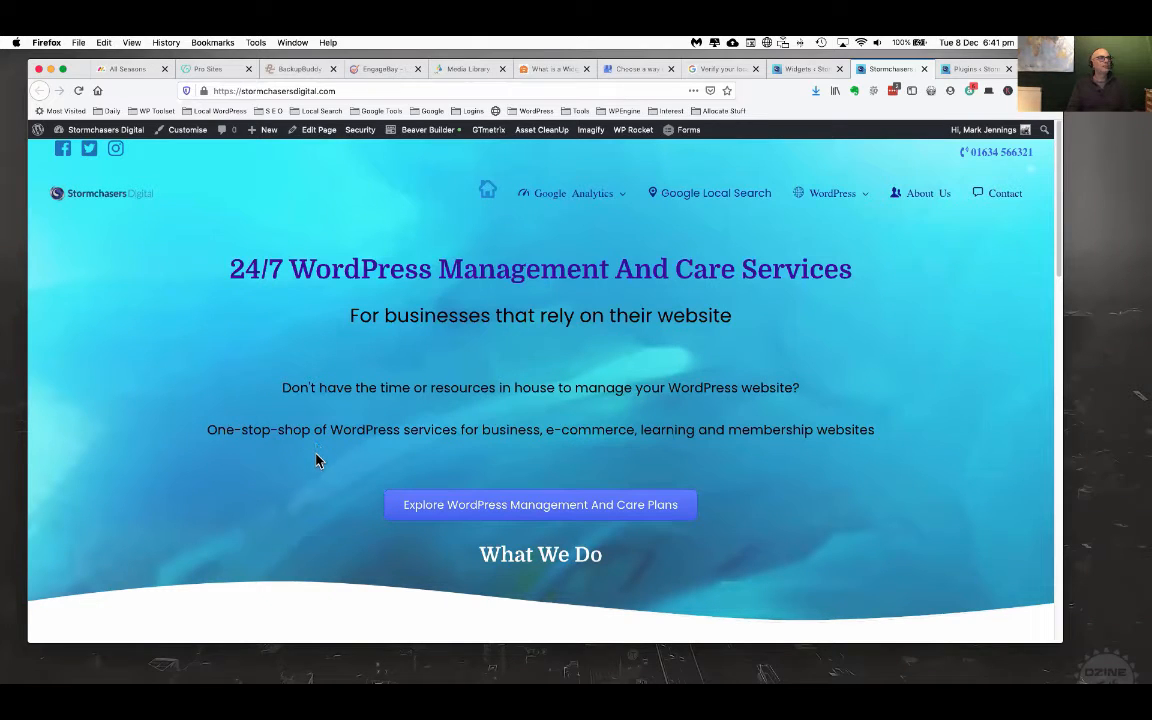
left_click(800, 69)
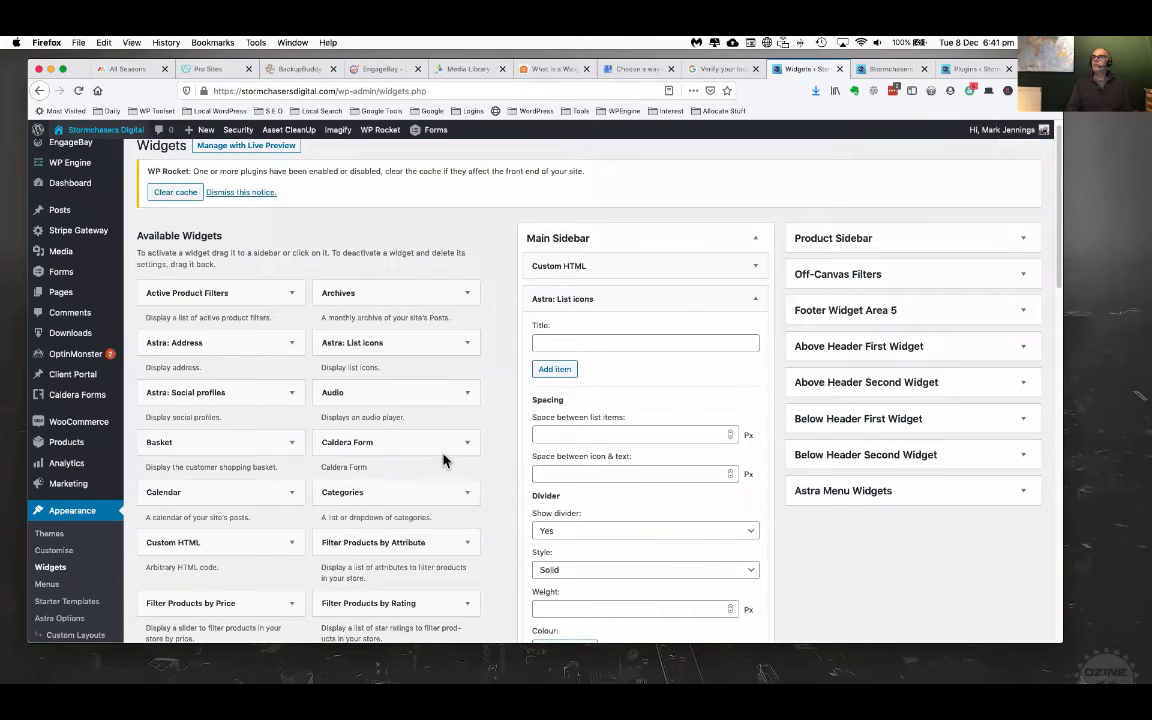
- Move Astra: List icons to Inactive Widgets and return Navigation Menu: Categories to the first place in the Main Sidebar
left_click(756, 306)
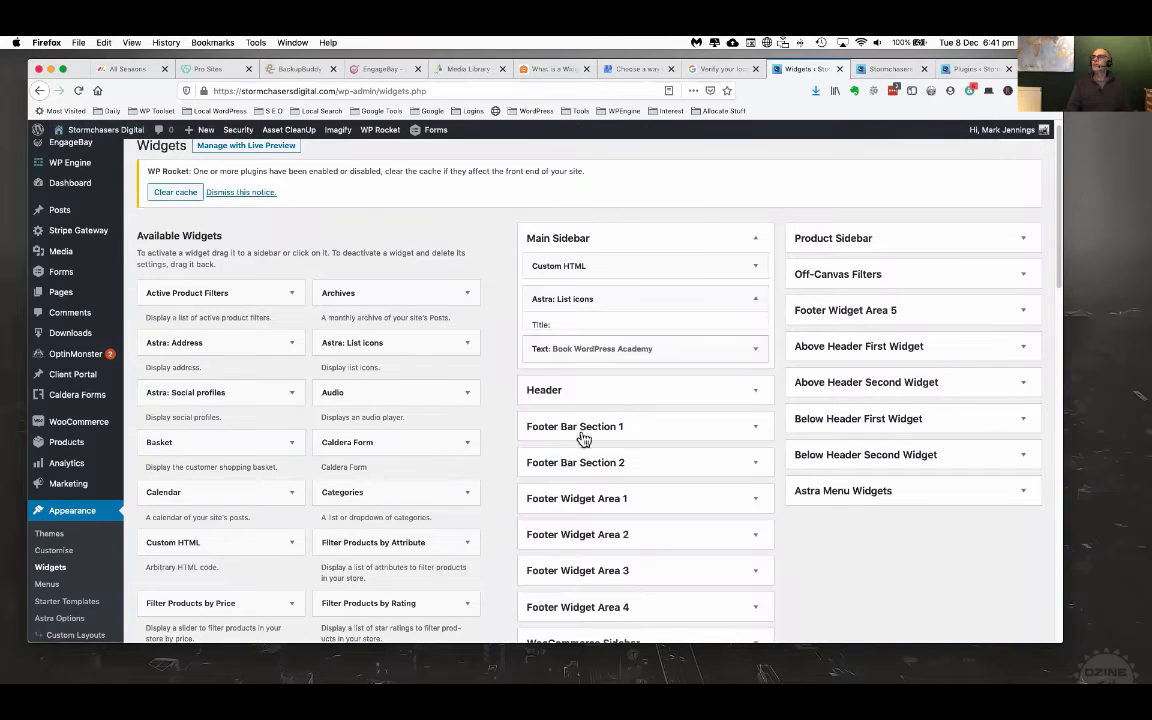
left_click_drag(471, 348, 330, 483)
left_click_drag(255, 444, 265, 550)
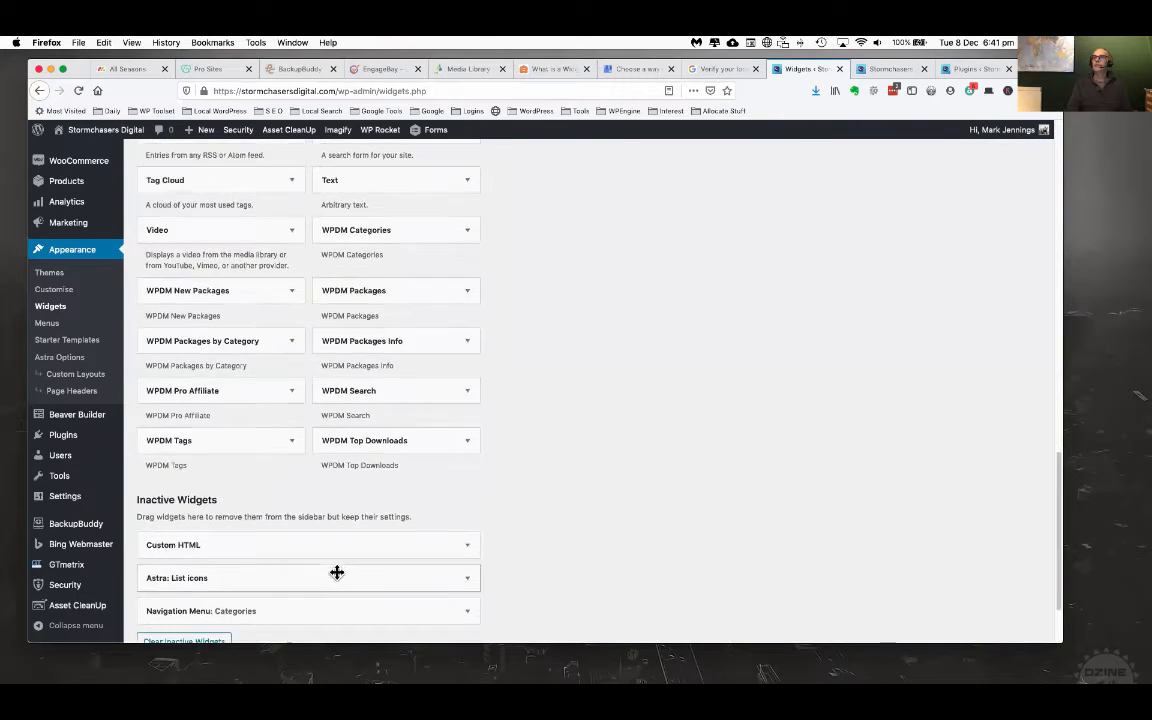
left_click_drag(268, 611, 650, 279)
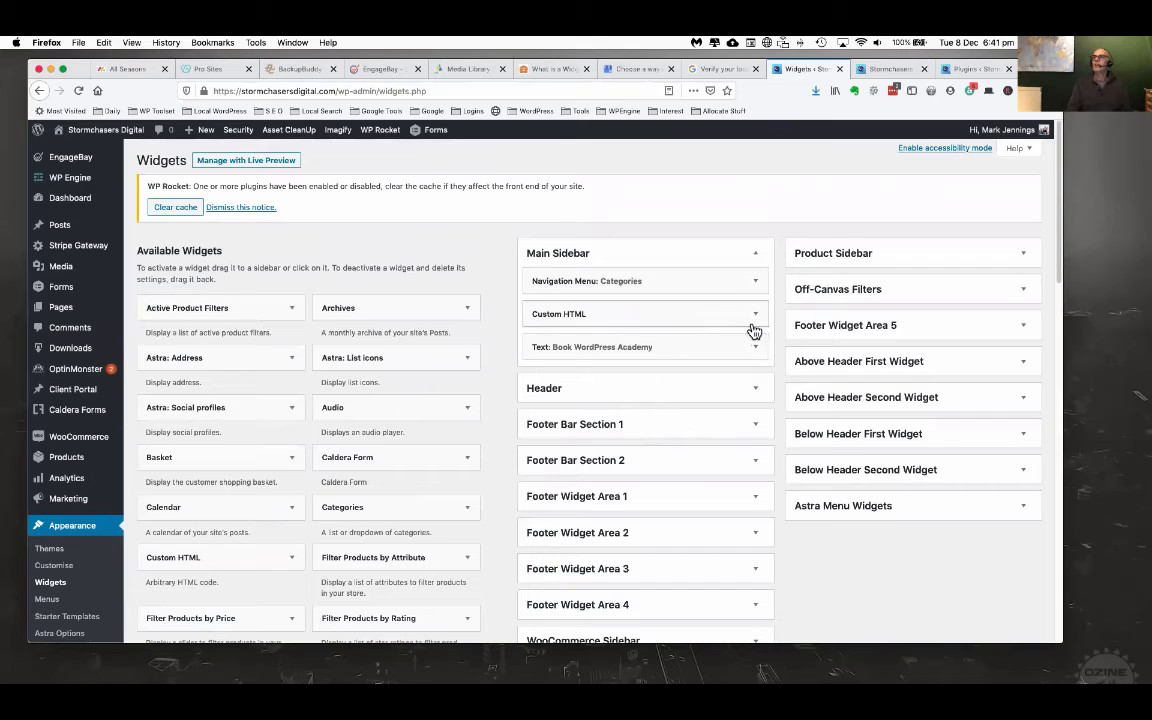
- Expand the WooCommerce Sidebar and move Recent Viewed Products above Products by Rating
scroll(290, 453, "down", 1)
scroll(288, 453, "down", 2)
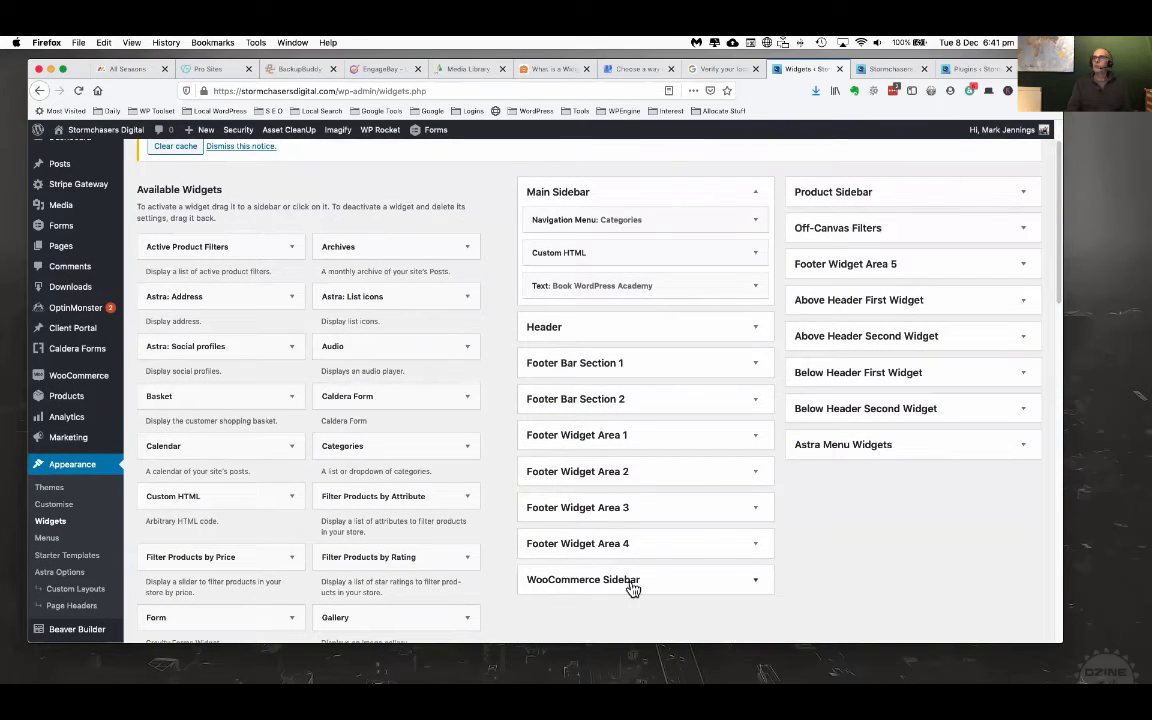
left_click(756, 585)
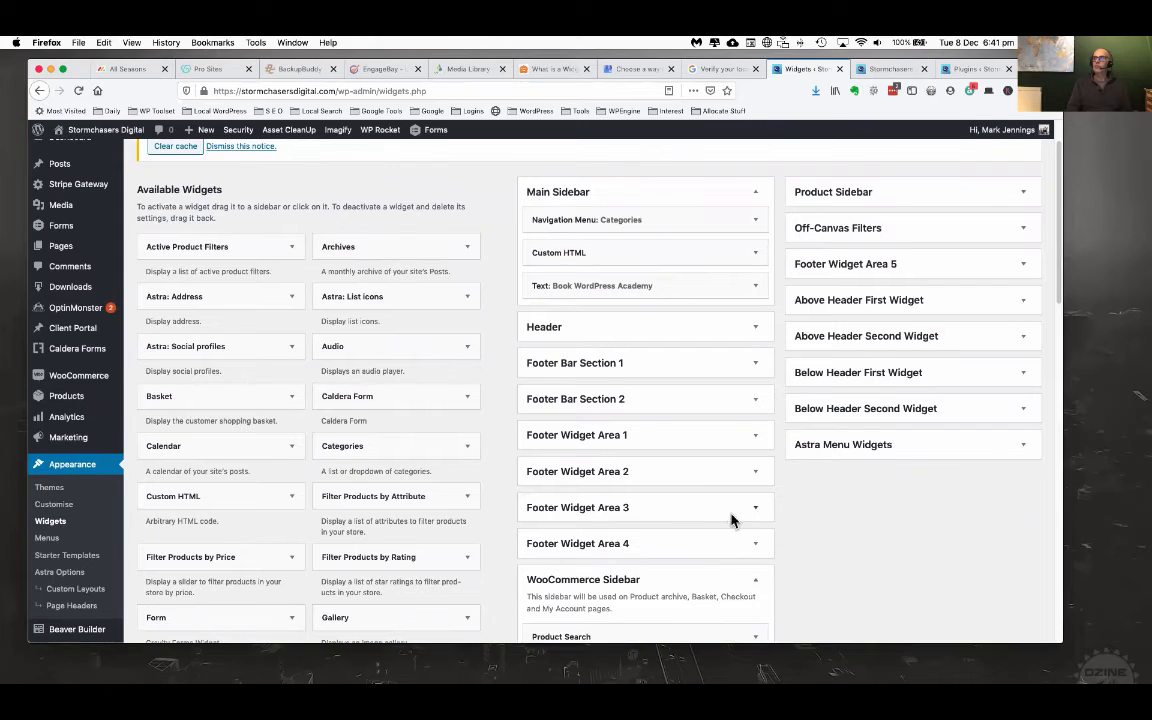
scroll(728, 519, "down", 8)
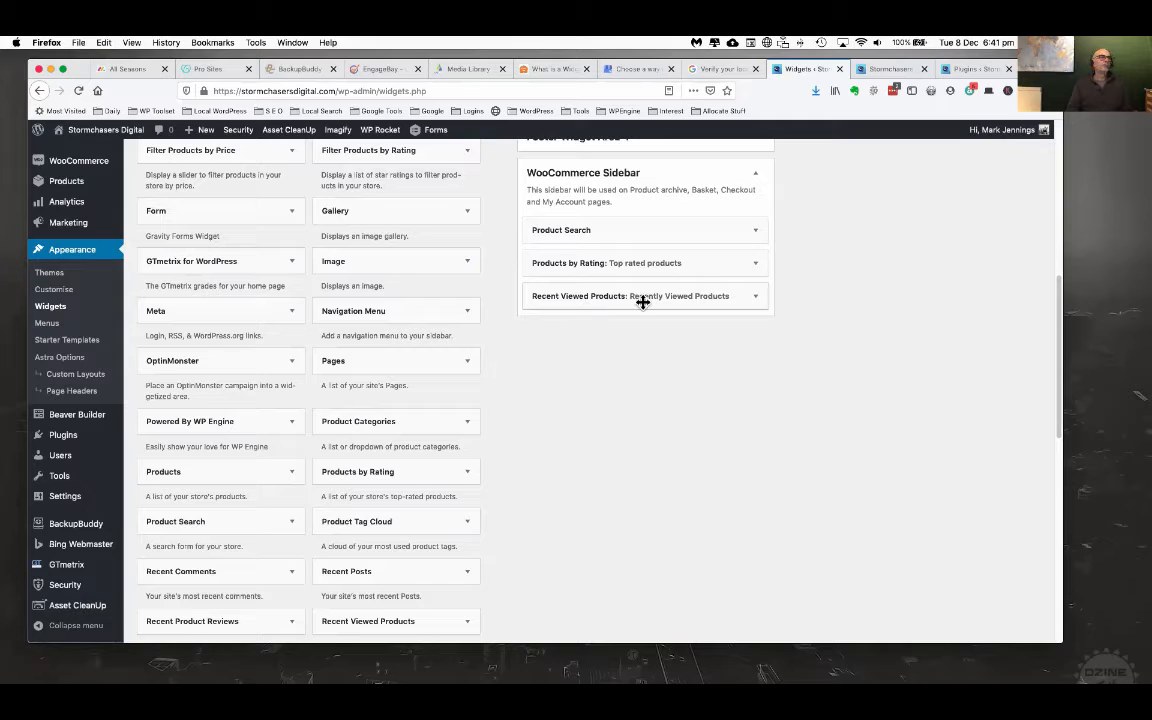
left_click_drag(642, 302, 656, 260)
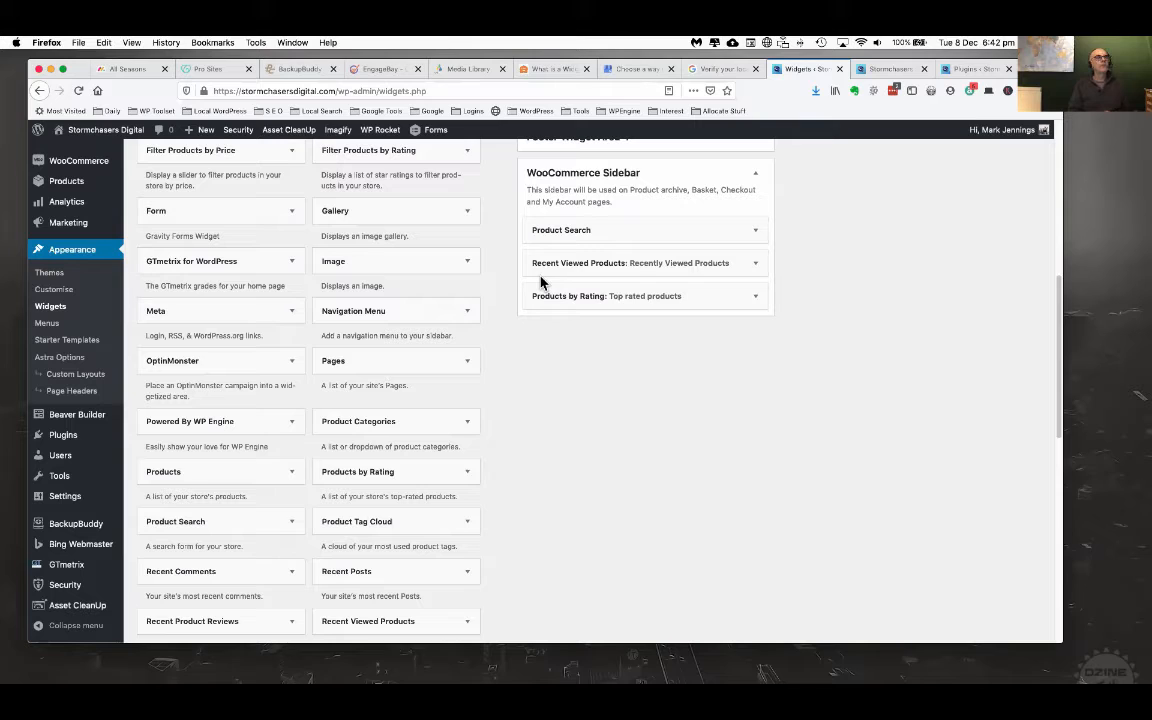
- Look through the remaining available widgets down to the Inactive Widgets area
scroll(501, 293, "down", 1)
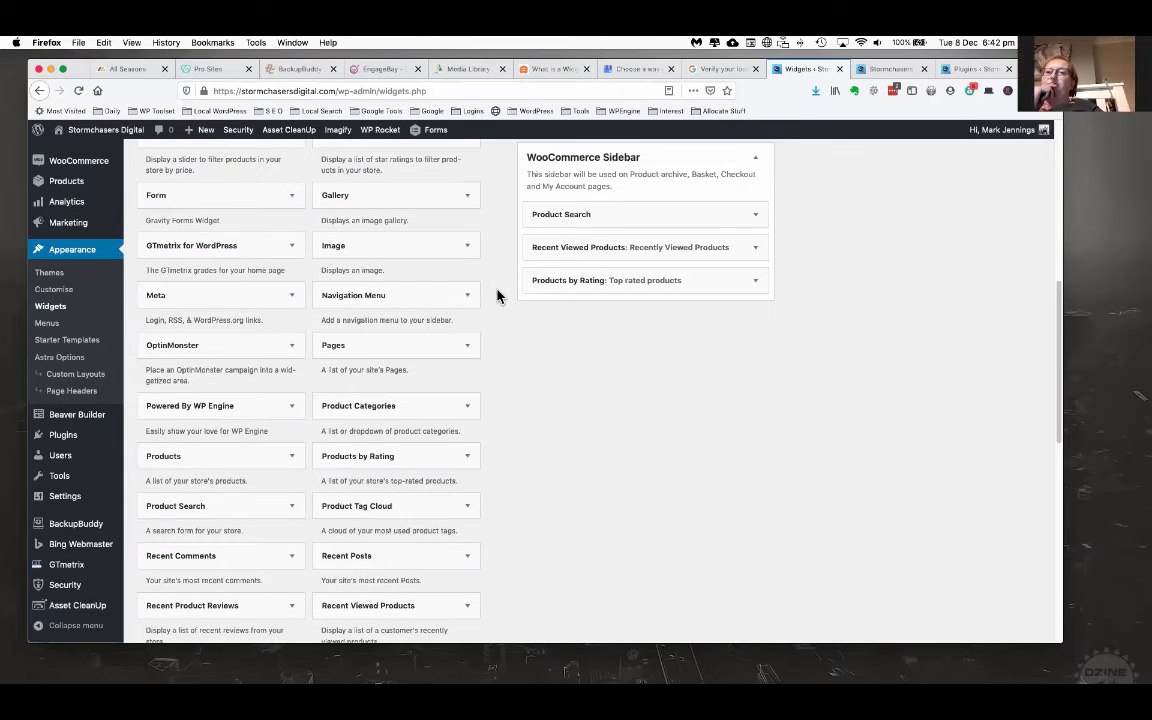
scroll(325, 475, "down", 2)
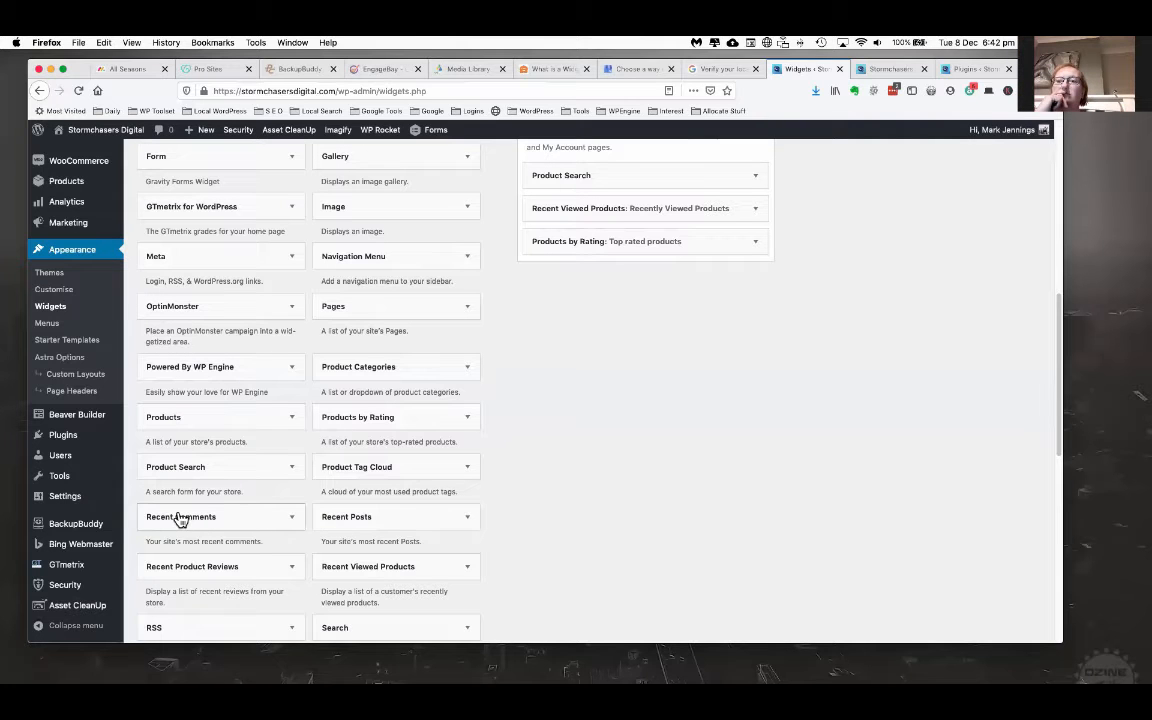
scroll(279, 468, "down", 2)
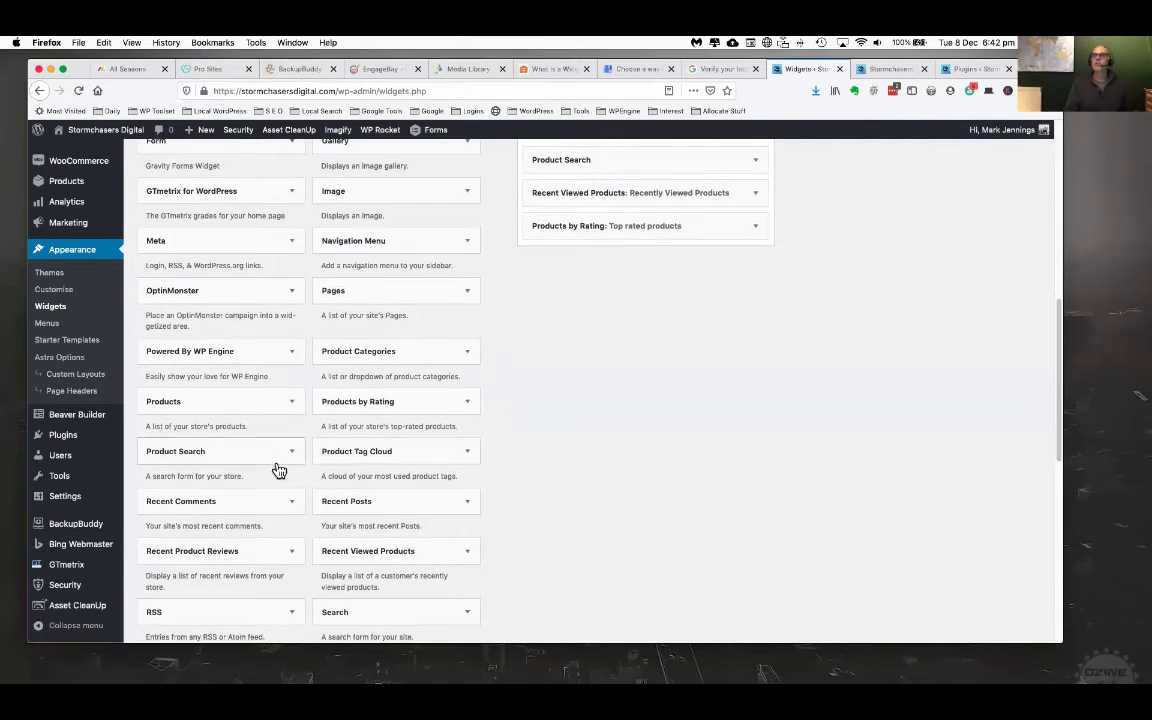
scroll(280, 466, "down", 3)
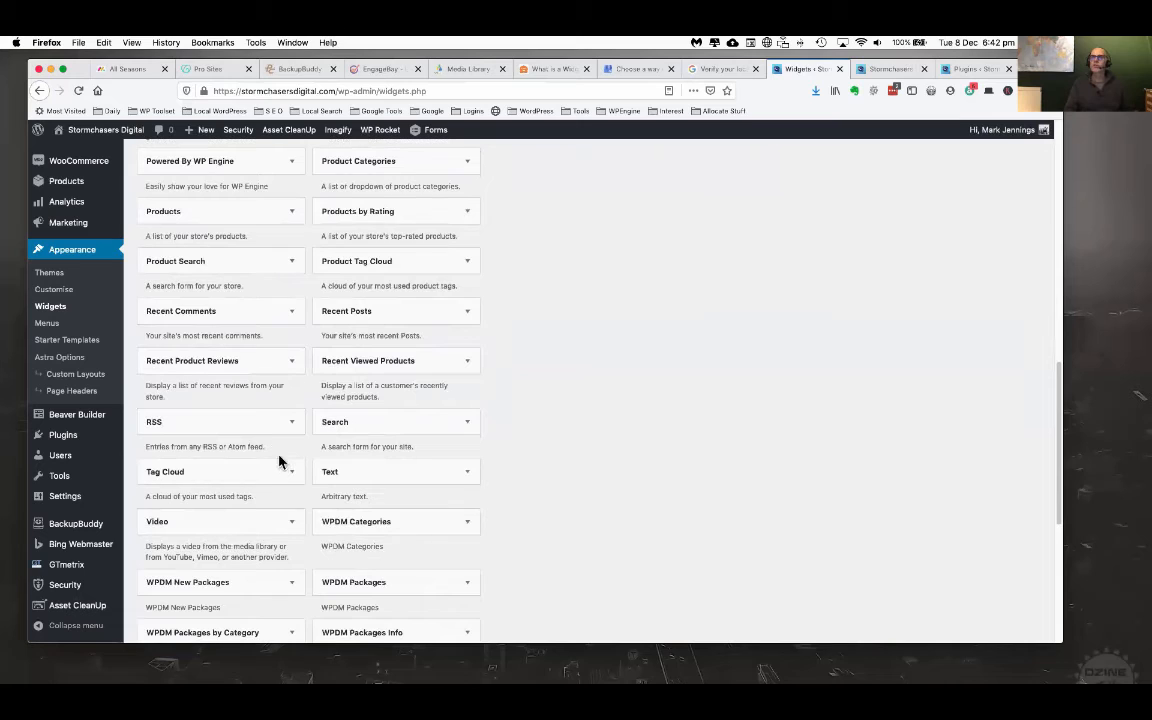
scroll(279, 460, "down", 5)
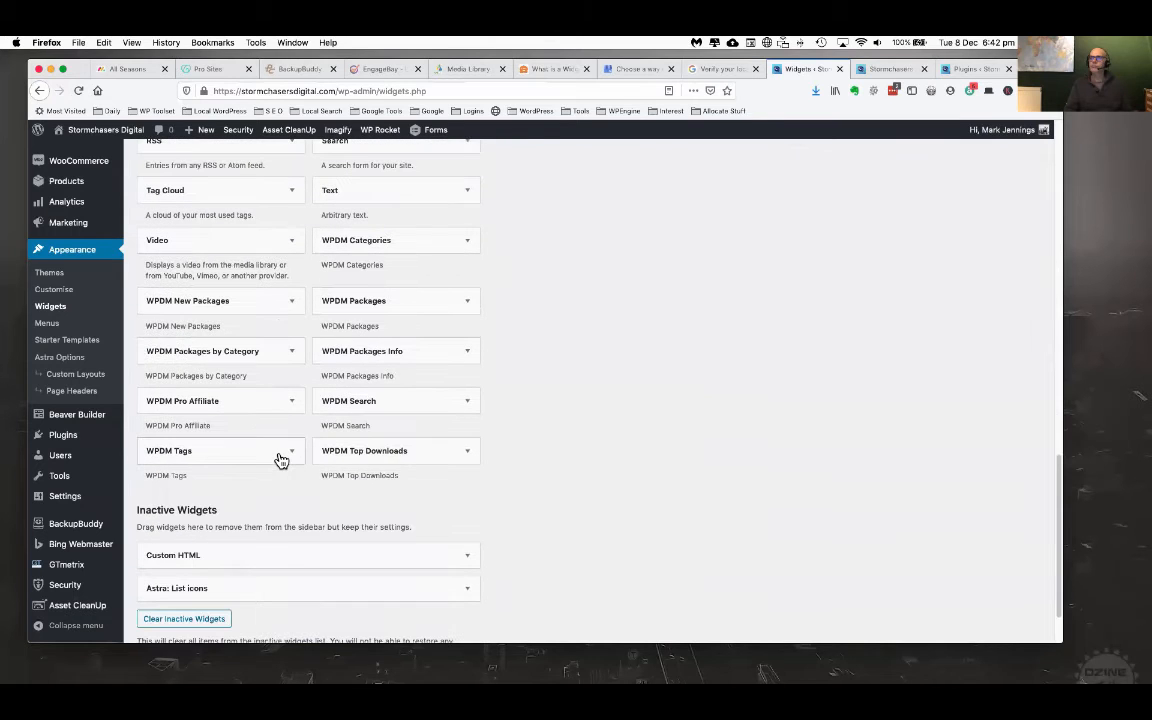
- Examine the content of the Custom HTML widget in the Main Sidebar, and collapse it again
scroll(279, 460, "up", 3)
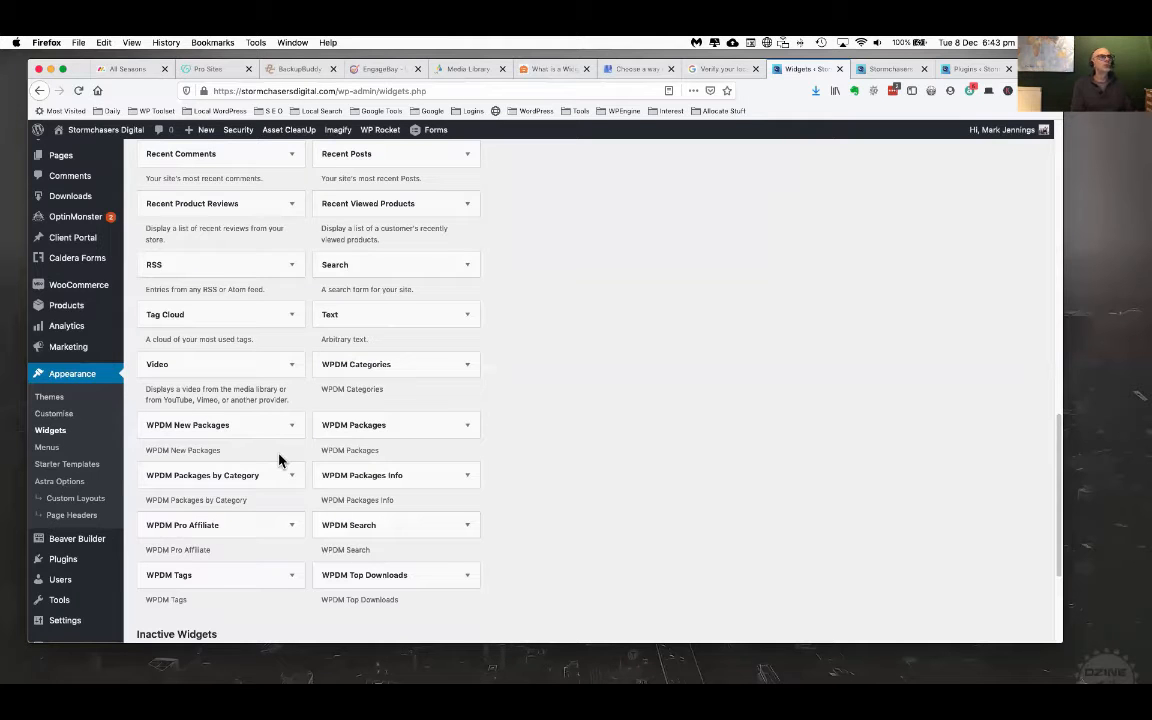
scroll(260, 400, "up", 15)
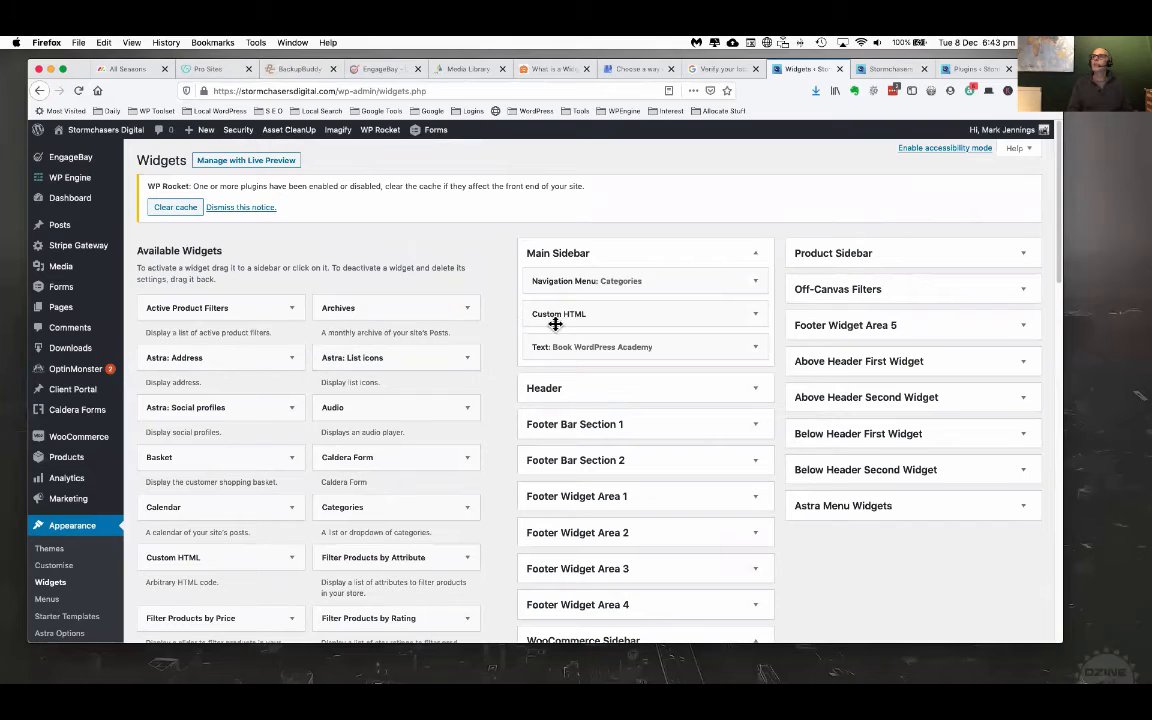
left_click(752, 319)
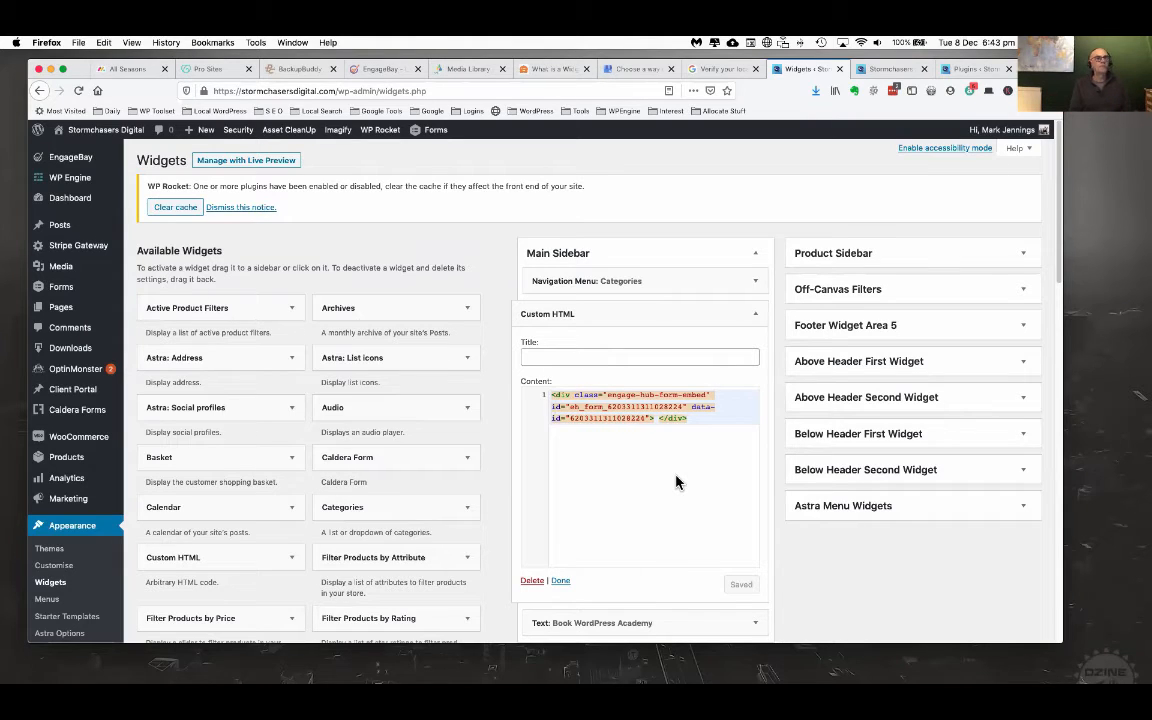
left_click(757, 318)
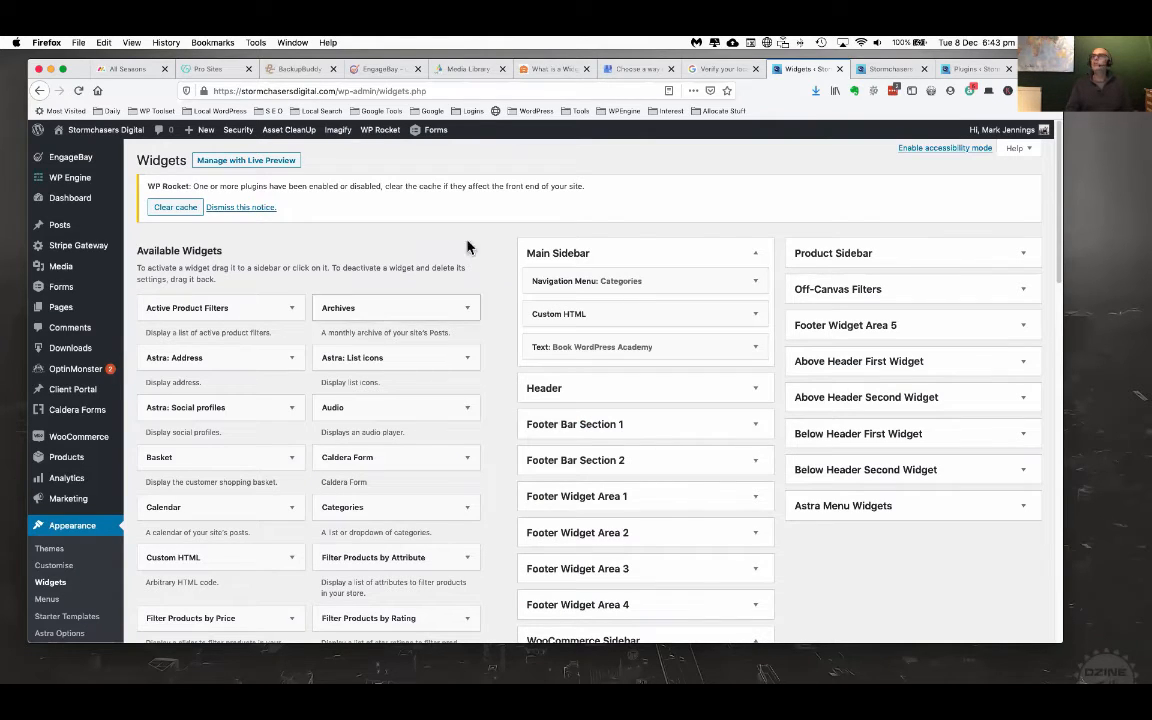
- Look through the live Stormchasers Digital home page and open it for editing in Beaver Builder
left_click(880, 68)
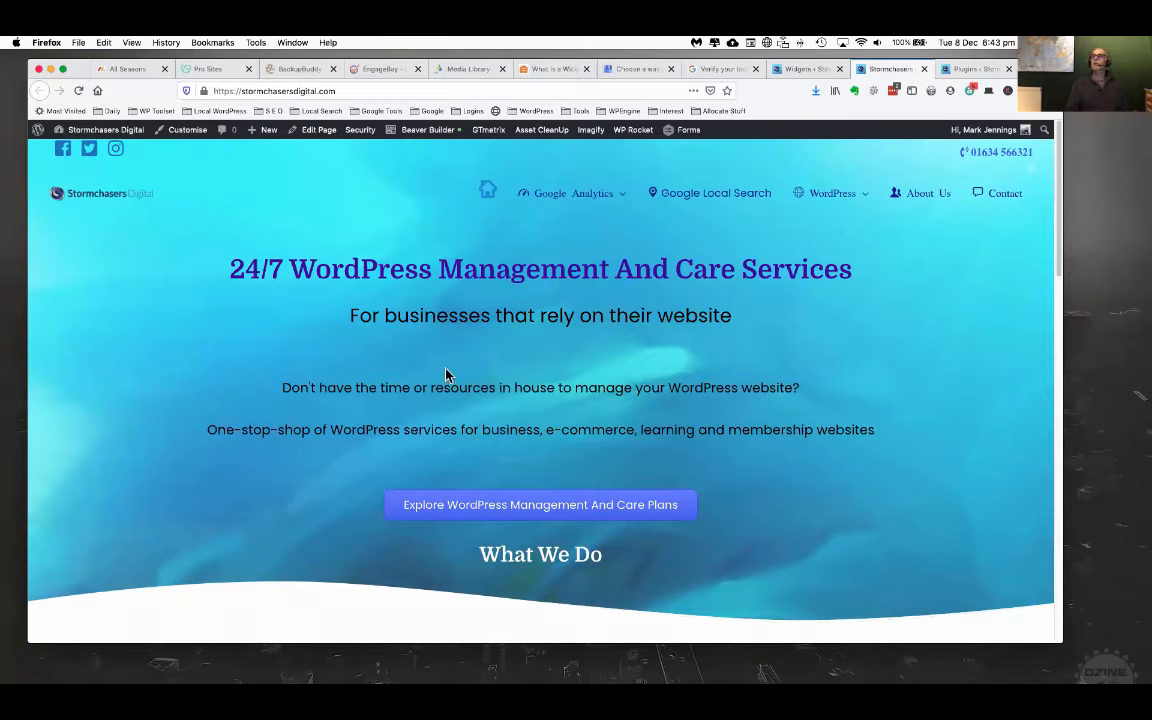
scroll(440, 375, "down", 10)
scroll(438, 370, "up", 10)
left_click(410, 139)
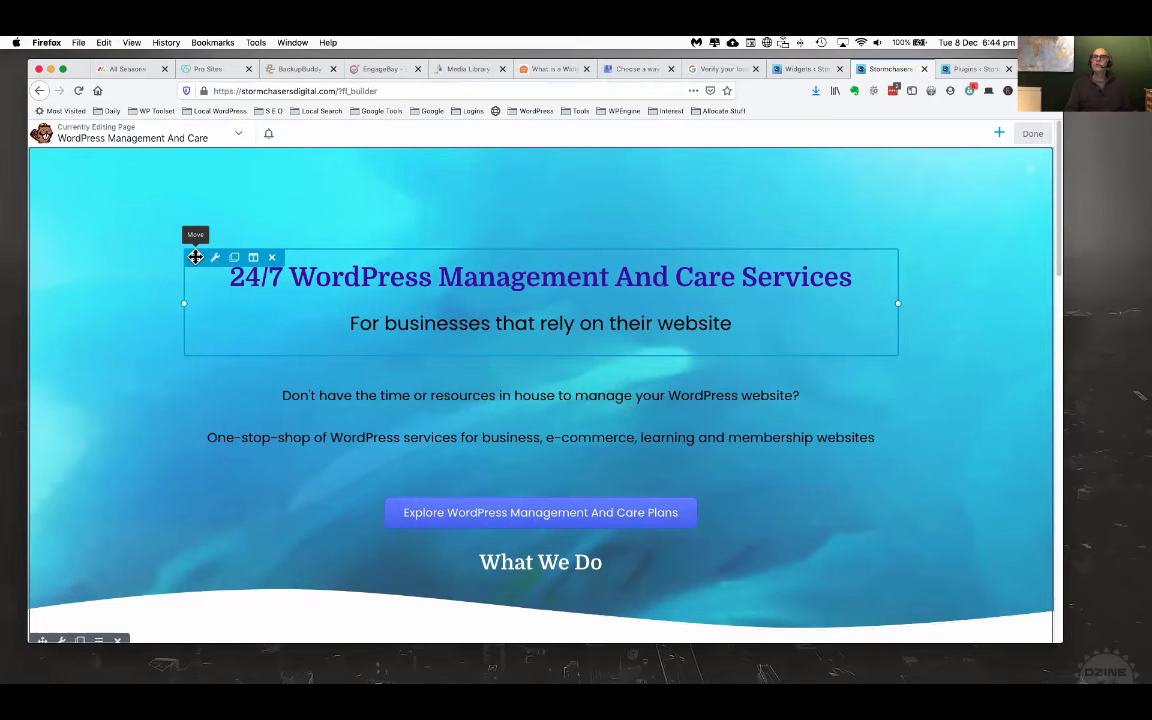
- Move the main heading block below the introductory text, and open that text's Text Editor settings without changing anything
left_click_drag(195, 257, 321, 432)
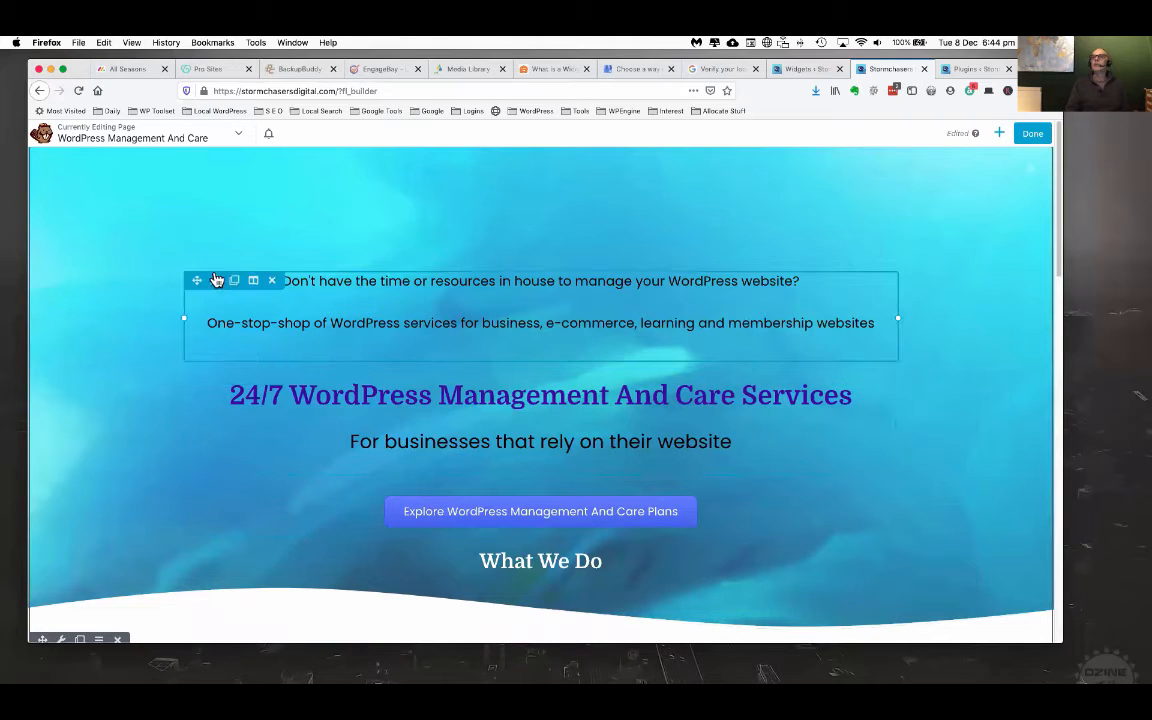
left_click(216, 280)
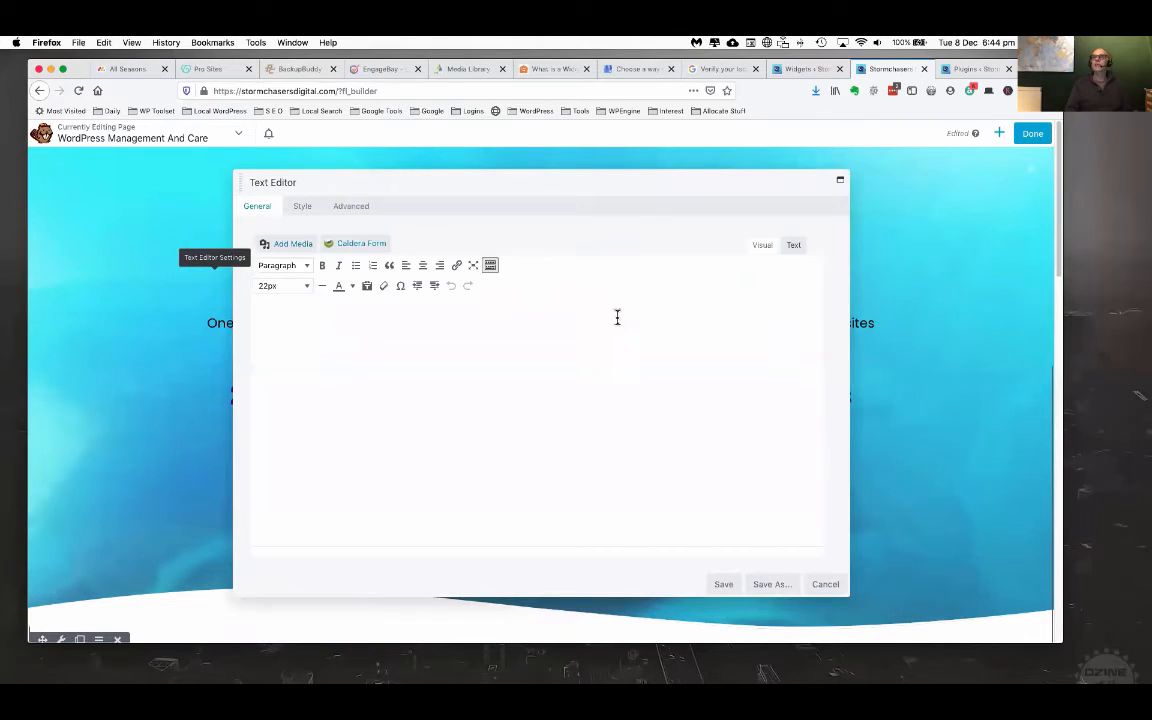
left_click(826, 586)
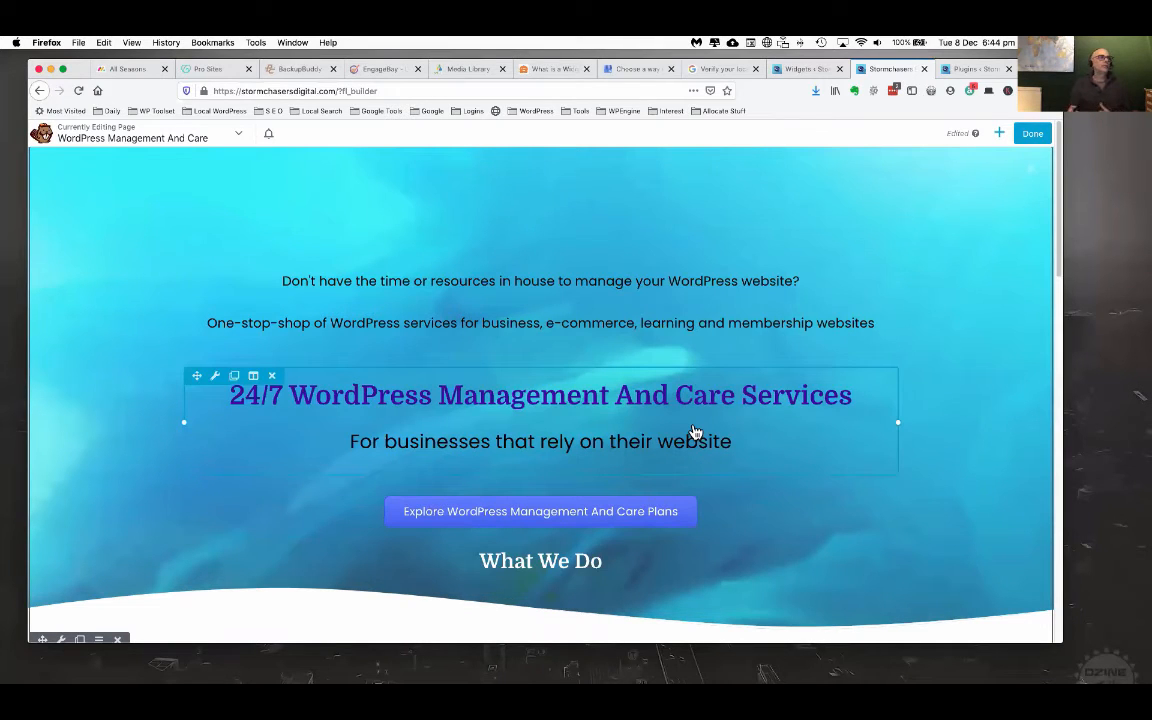
- Find the "widget" modules and add Filter Products by Attribute above the main heading, with its display type set to Dropdown
left_click(999, 136)
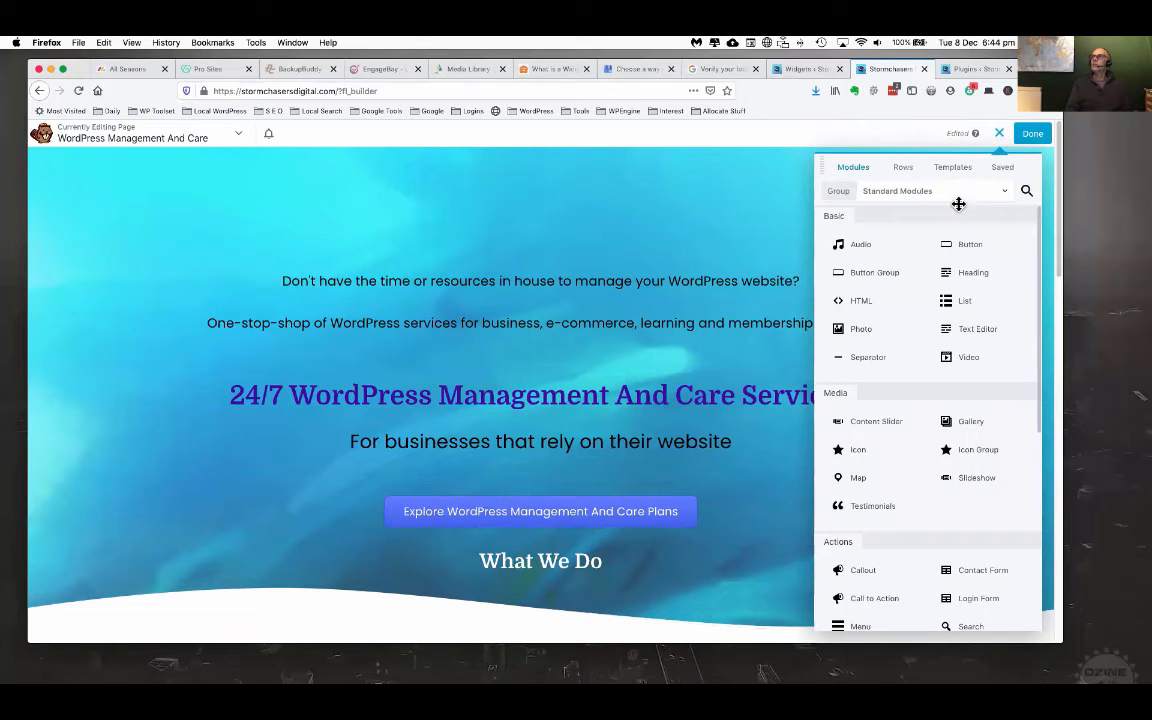
left_click(1027, 193)
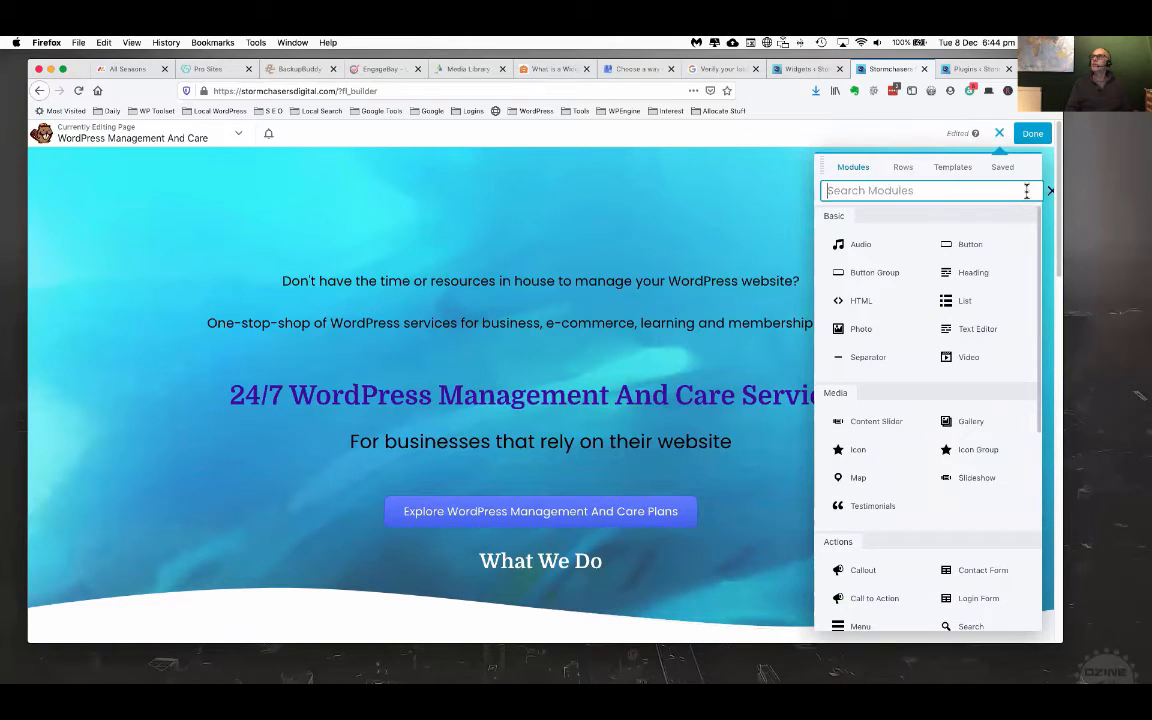
type("widget")
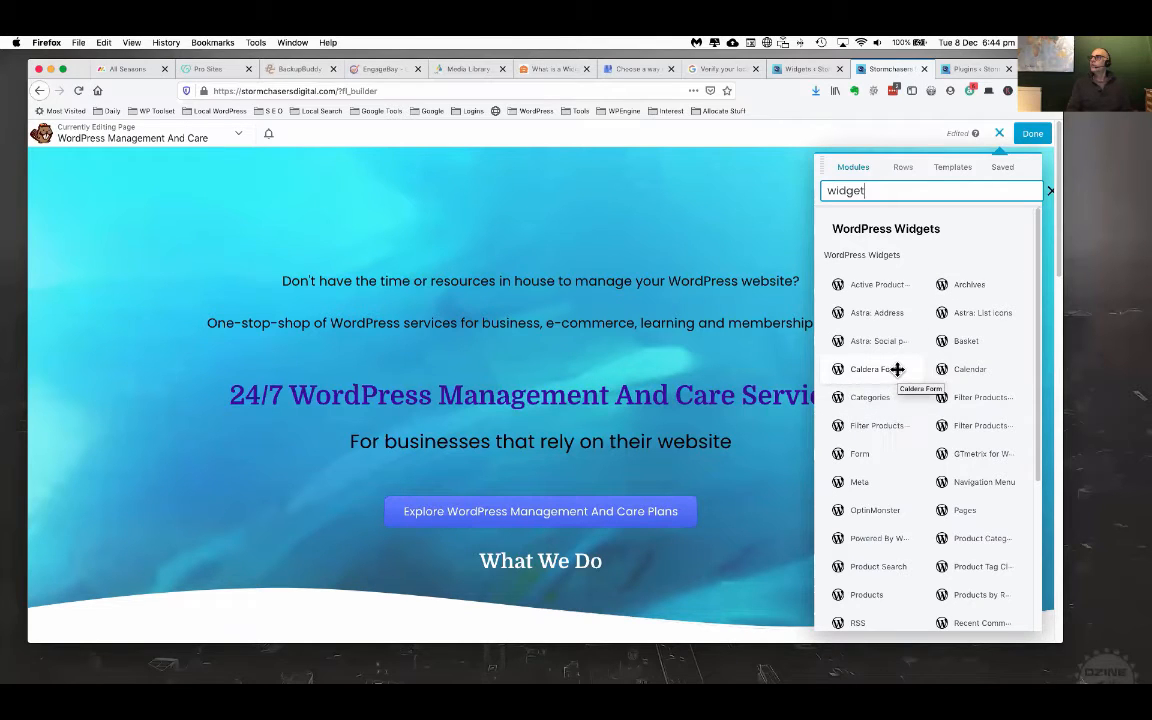
left_click_drag(969, 400, 537, 379)
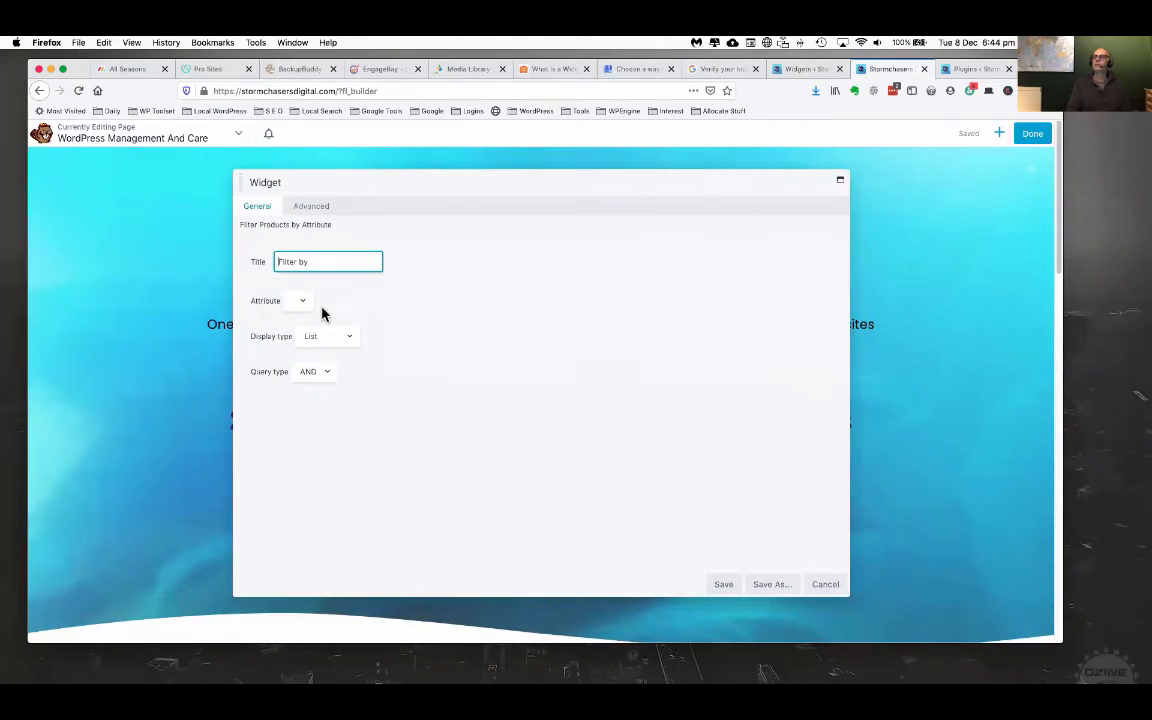
left_click(303, 301)
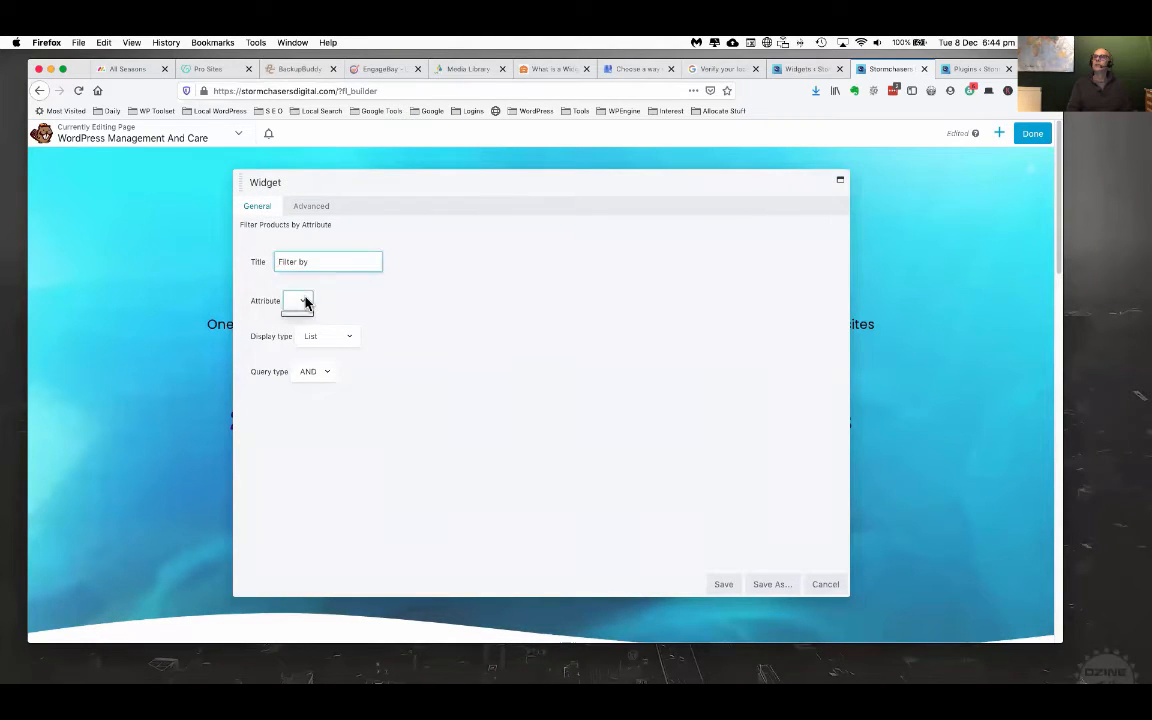
left_click(343, 341)
left_click(341, 343)
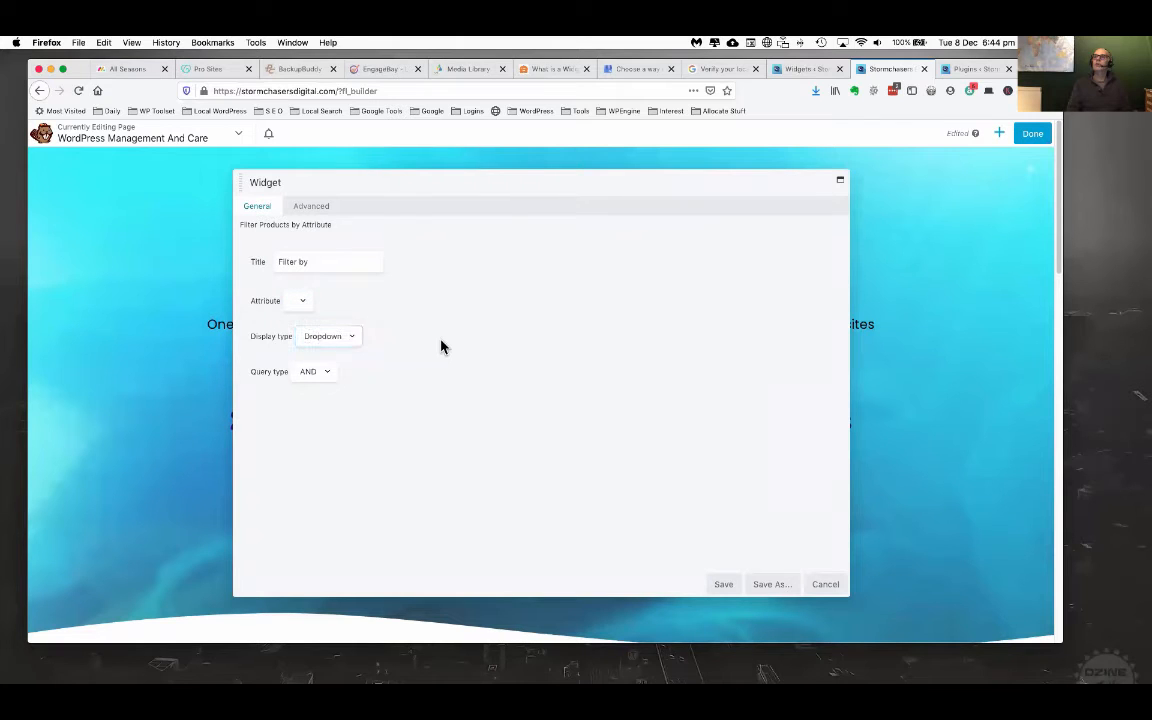
left_click(724, 585)
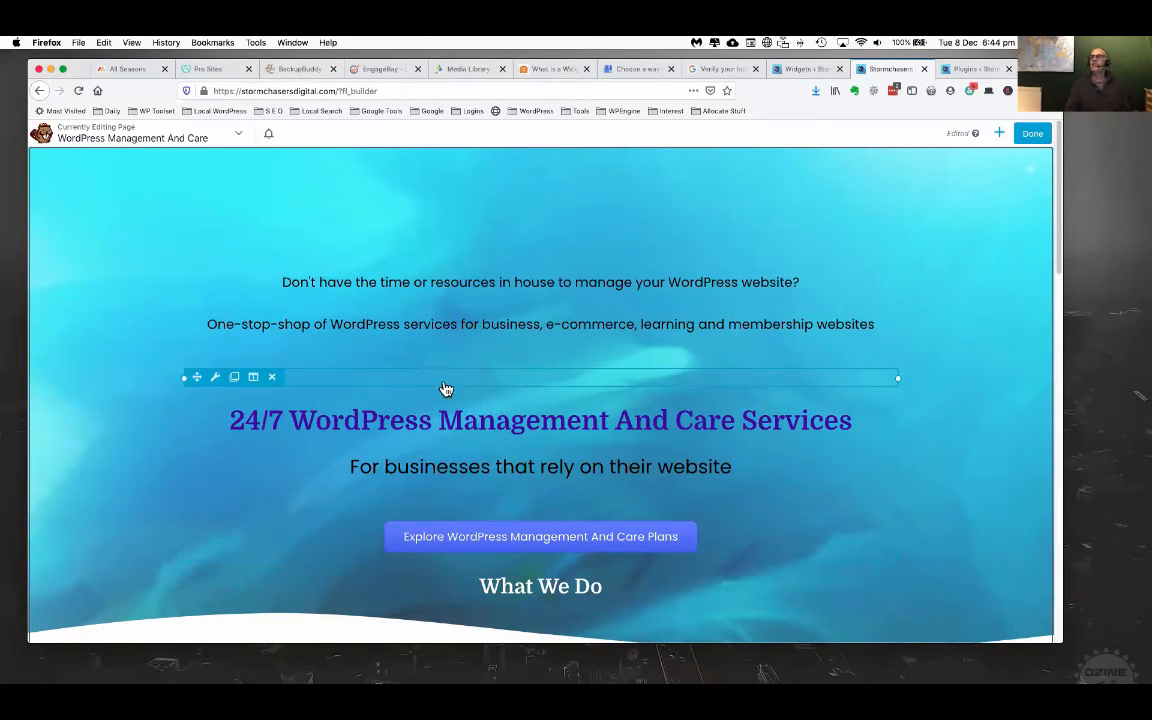
- Delete the Filter Products by Attribute module from the page
left_click(271, 377)
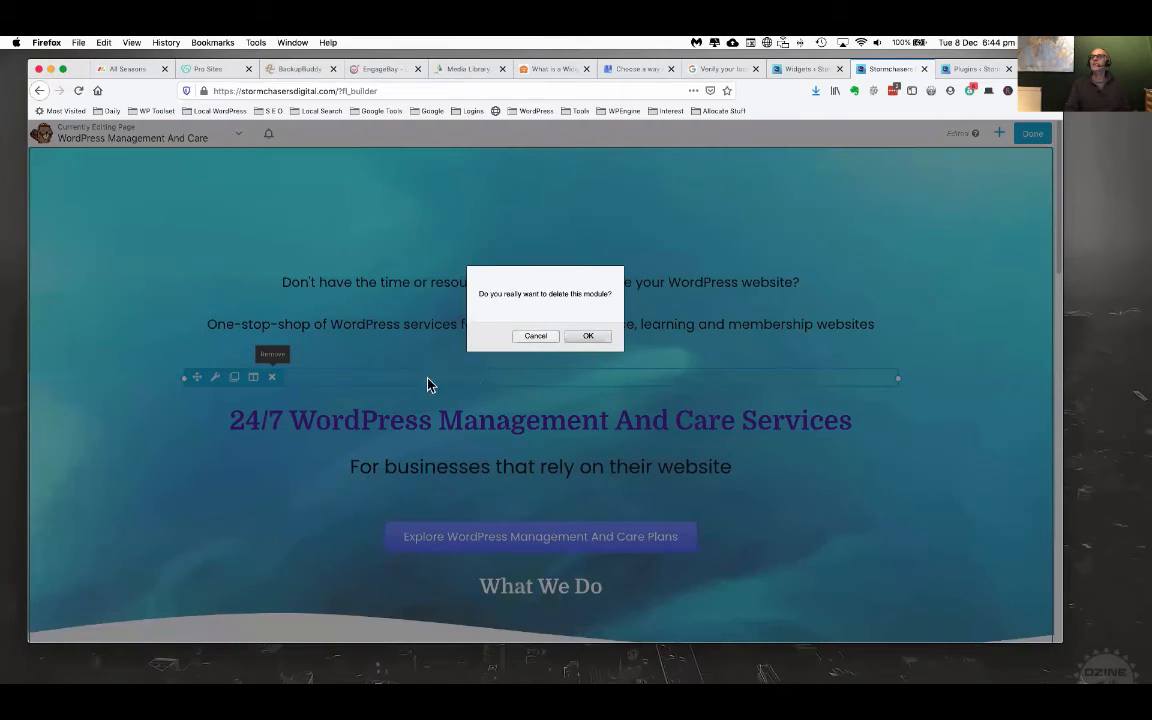
left_click(583, 341)
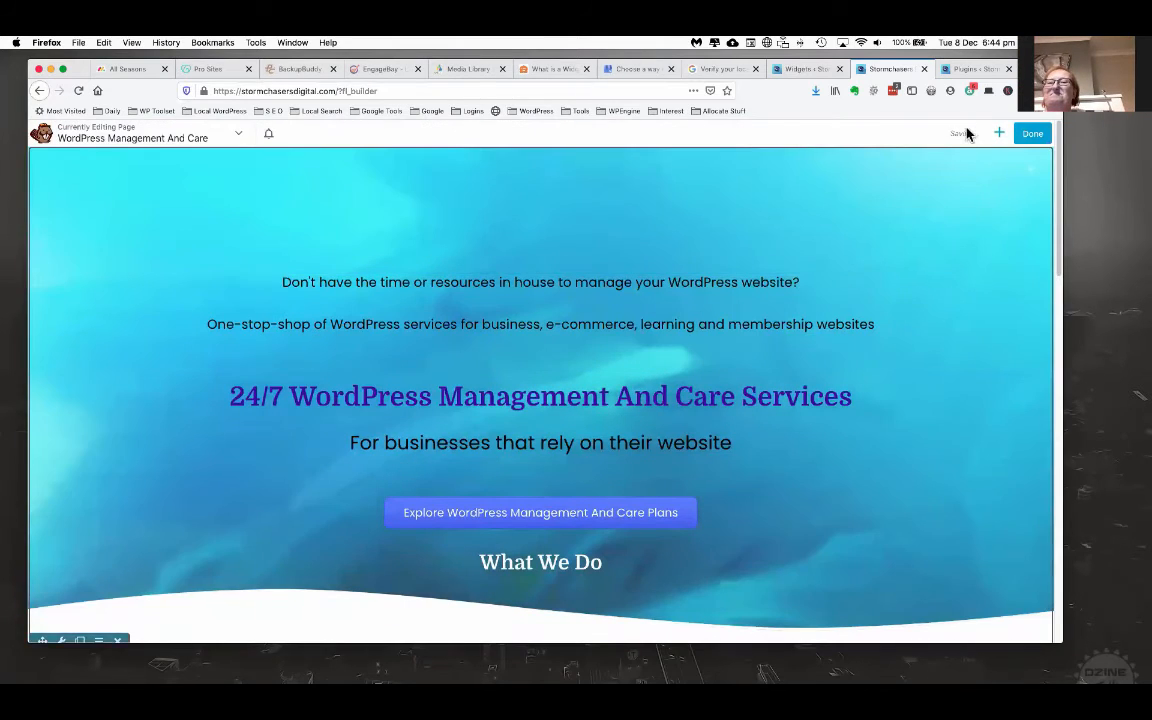
- Search the modules for "widg" and add an untitled Calendar widget between the introductory text and the main heading
left_click(1000, 135)
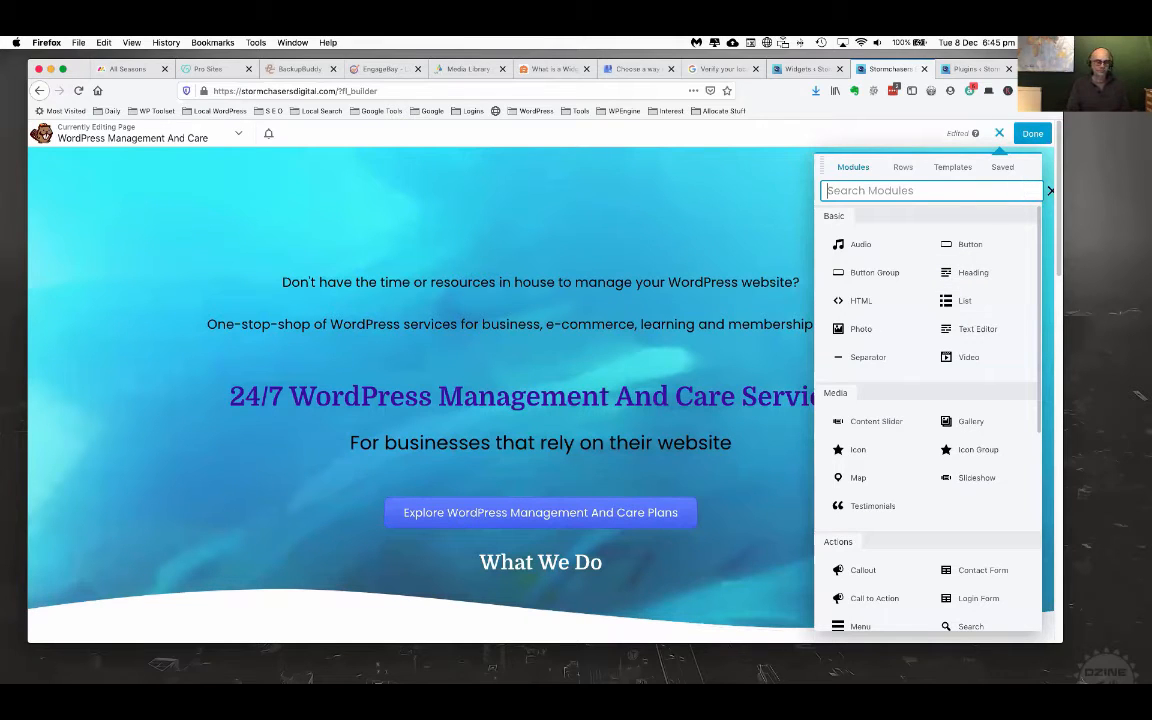
type("widg")
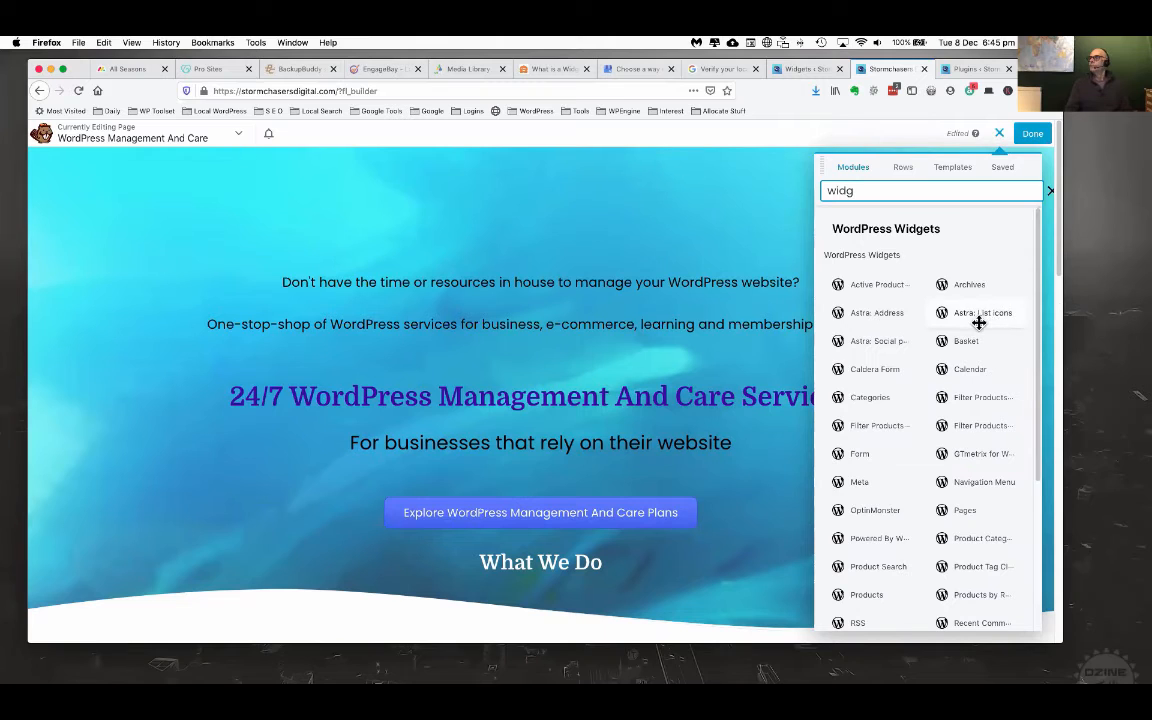
scroll(977, 320, "down", 3)
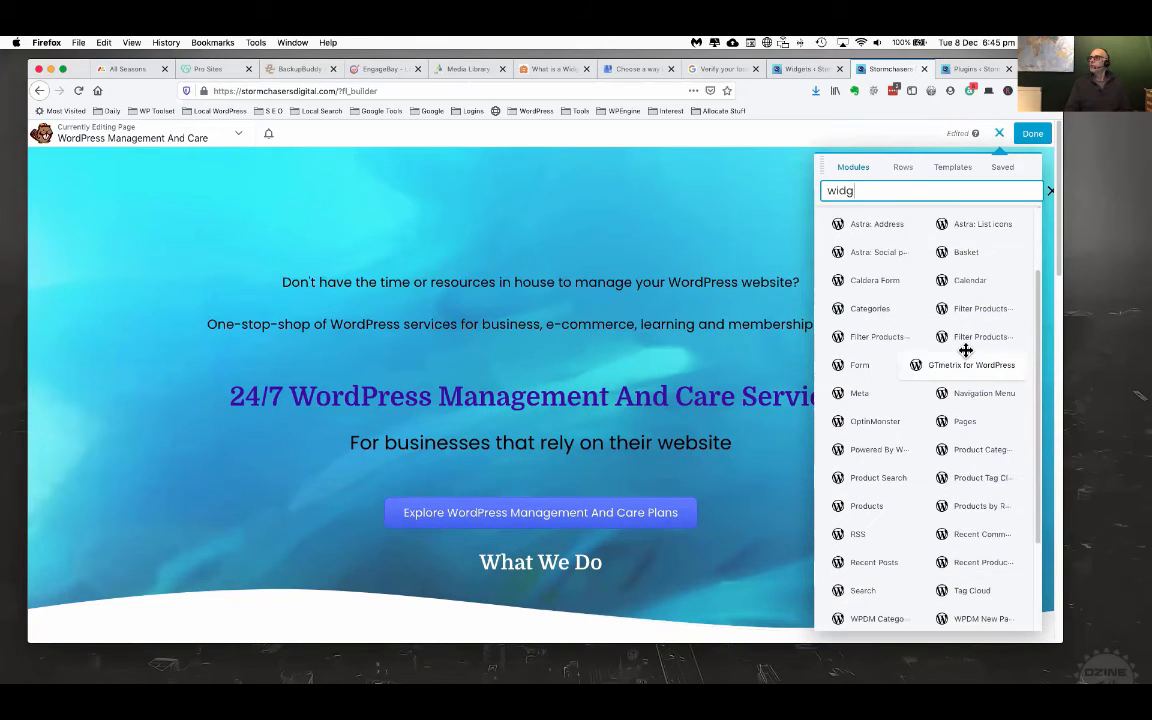
scroll(965, 350, "down", 4)
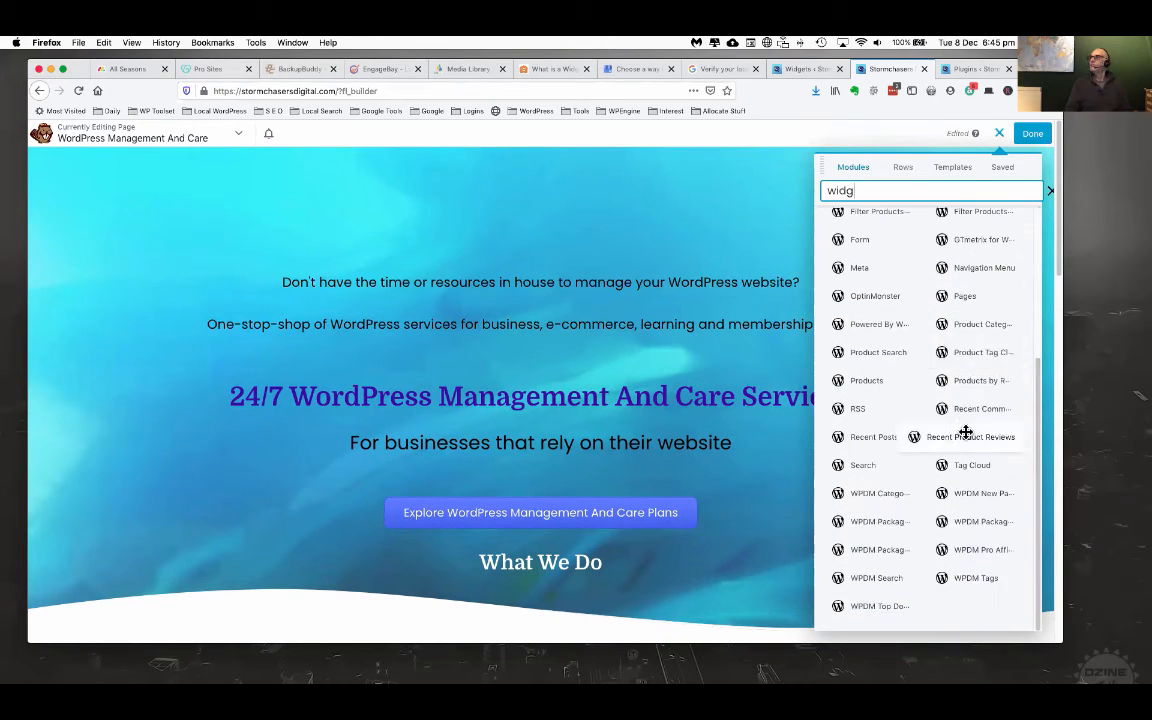
scroll(961, 411, "up", 1)
scroll(961, 412, "up", 2)
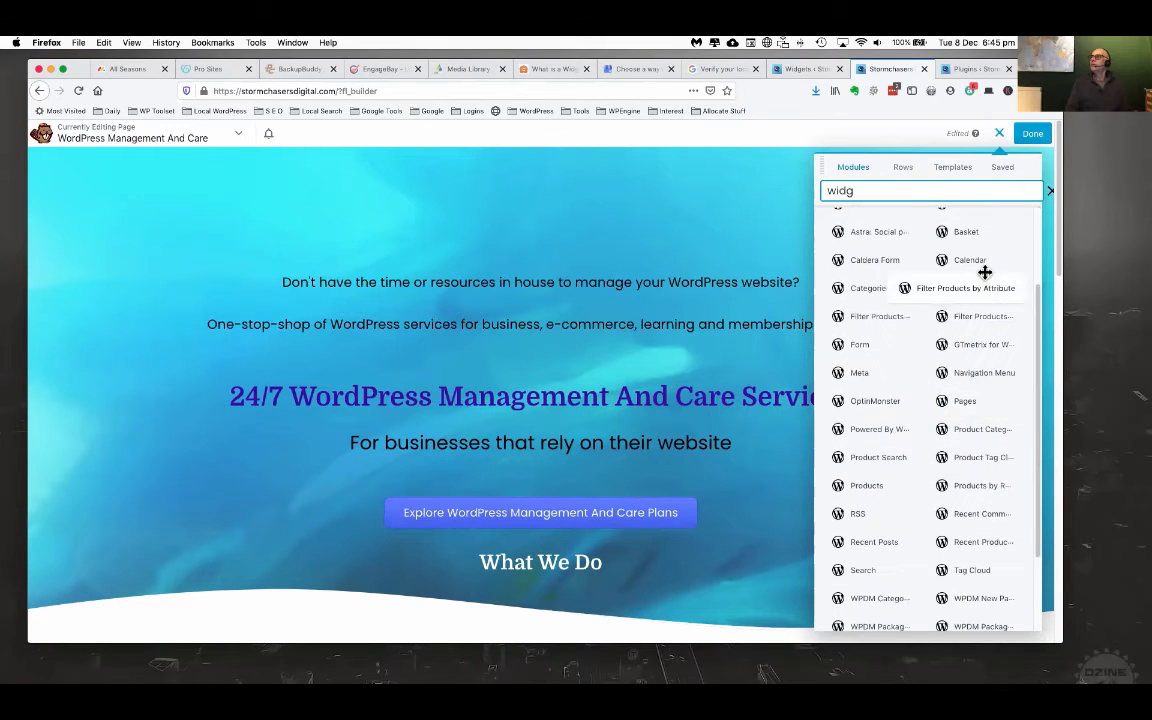
left_click_drag(980, 262, 495, 403)
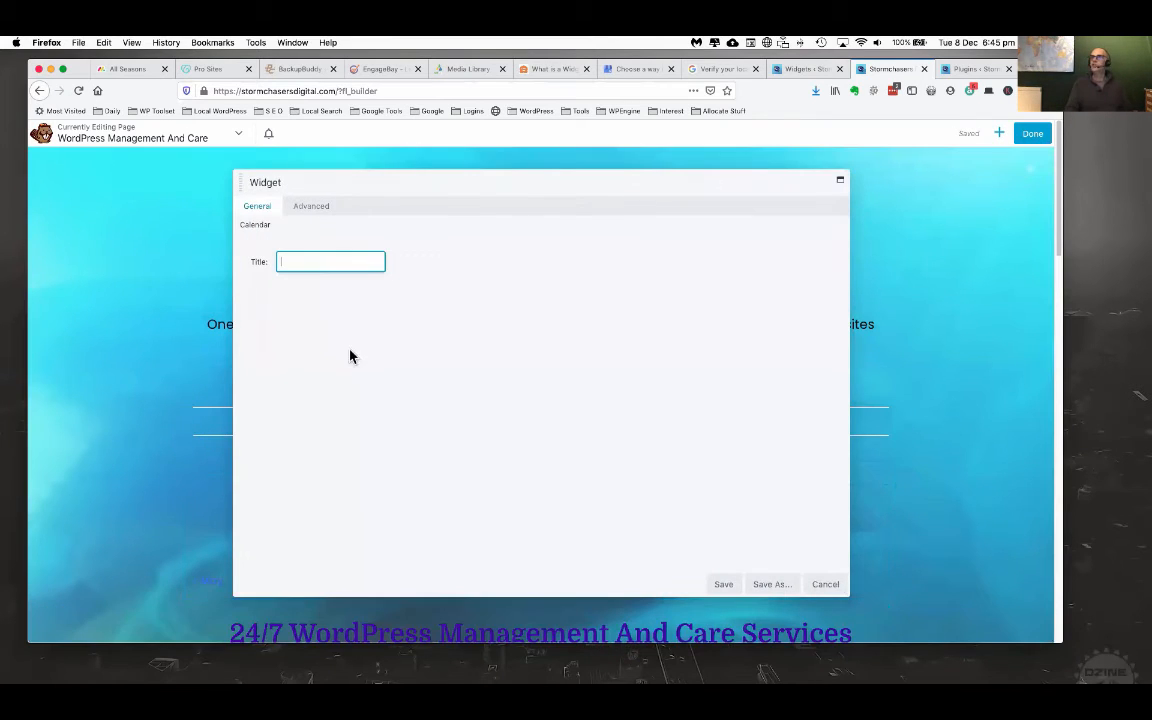
left_click(723, 584)
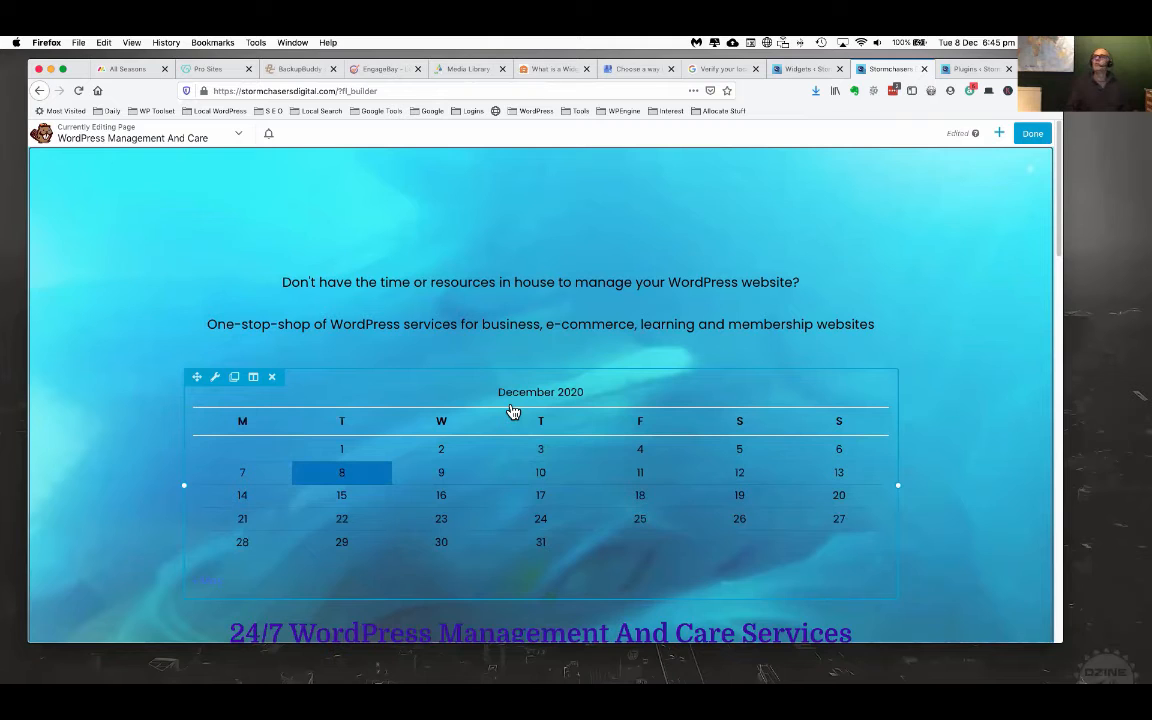
- Insert a Right Sidebar column layout above the introductory text
left_click(999, 134)
left_click(903, 170)
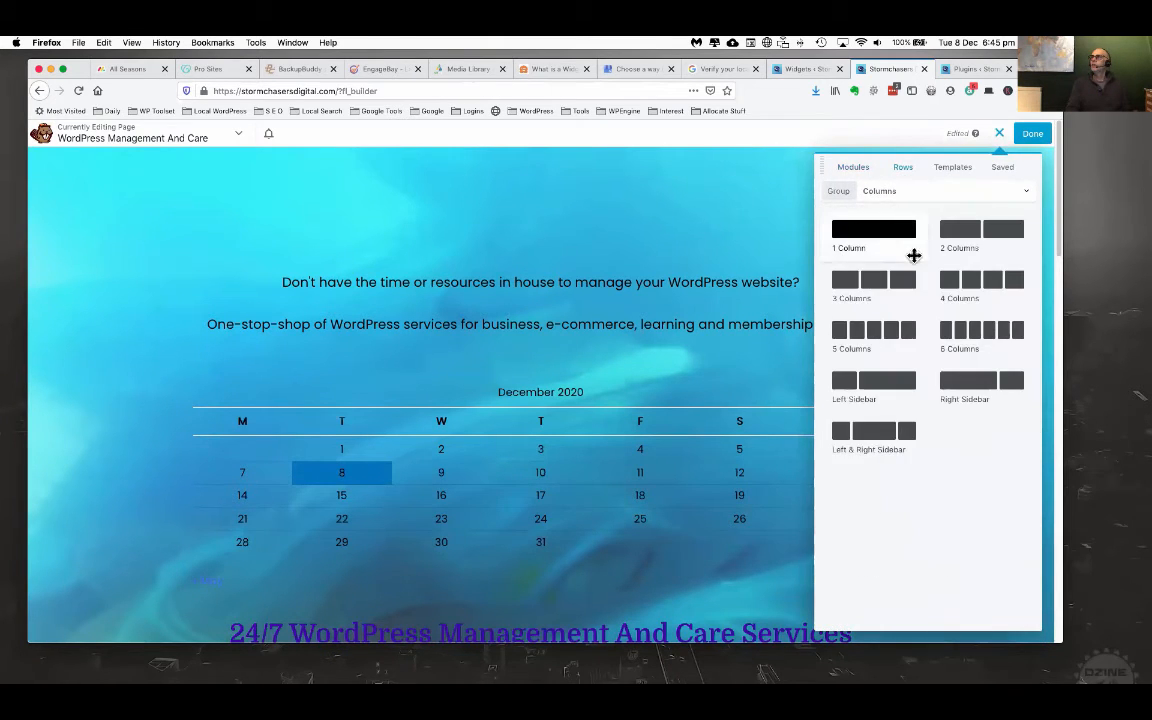
left_click_drag(920, 367, 442, 260)
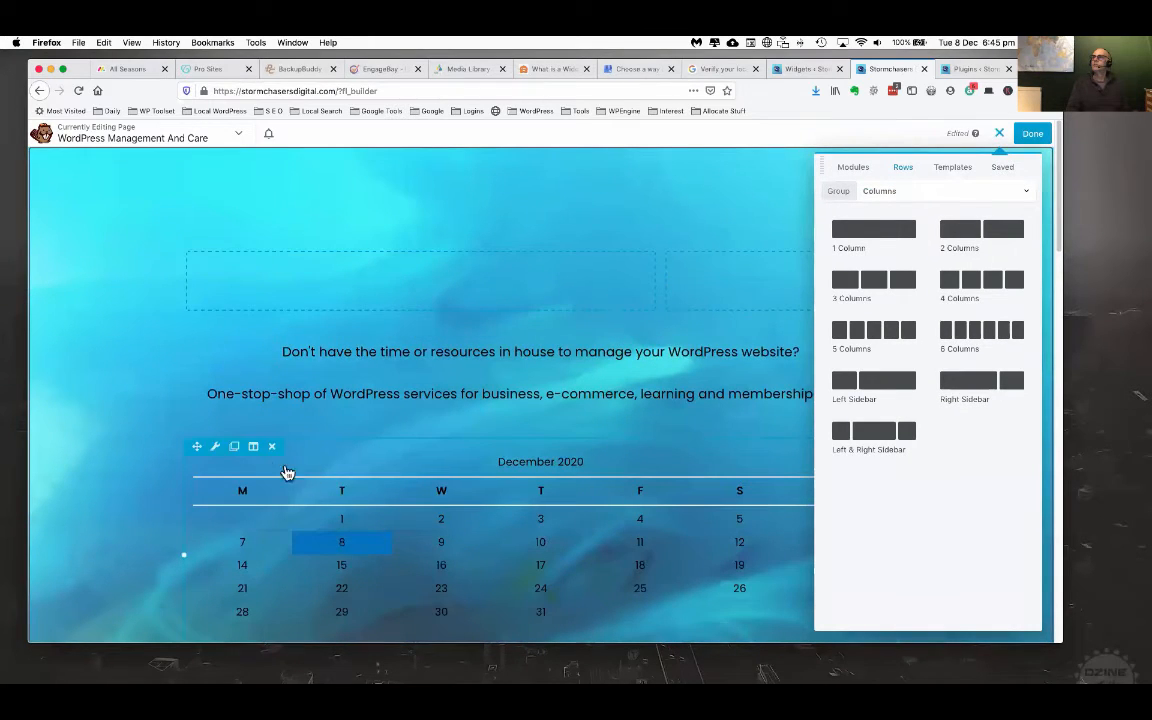
- Move the Calendar widget into the narrow sidebar column and widen that column to more than half of the row
left_click_drag(198, 446, 742, 260)
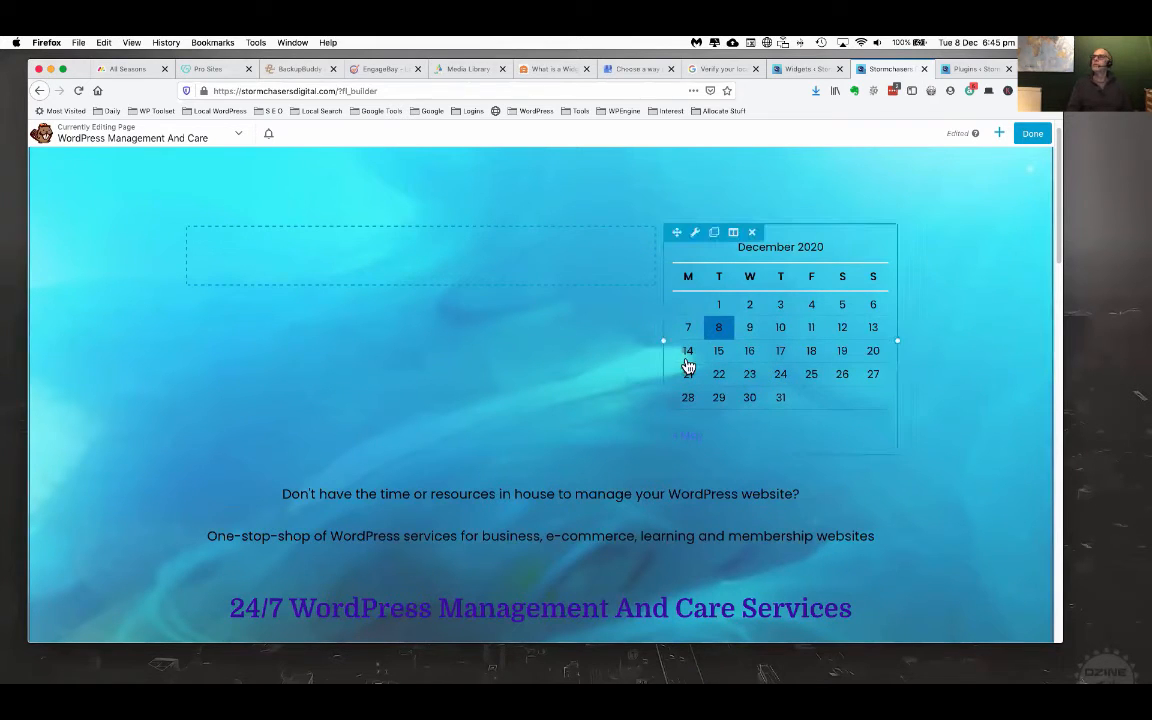
left_click_drag(662, 341, 494, 368)
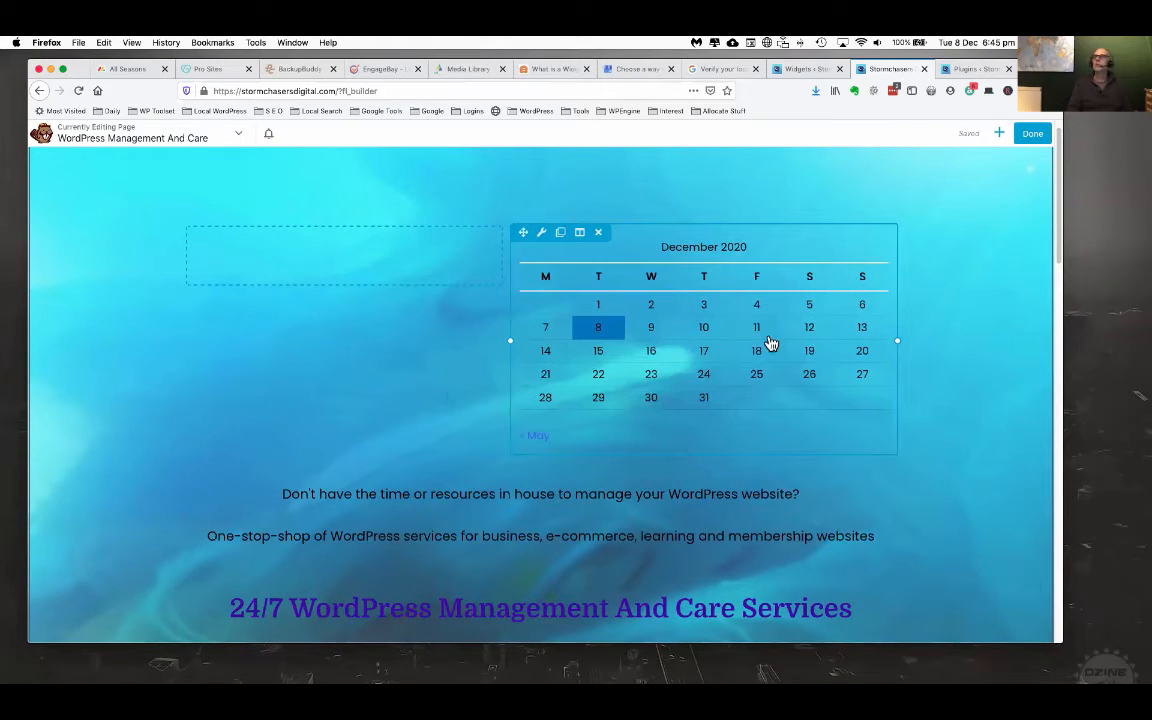
- Delete the Calendar module and leave the page builder, discarding all unpublished changes
left_click(598, 232)
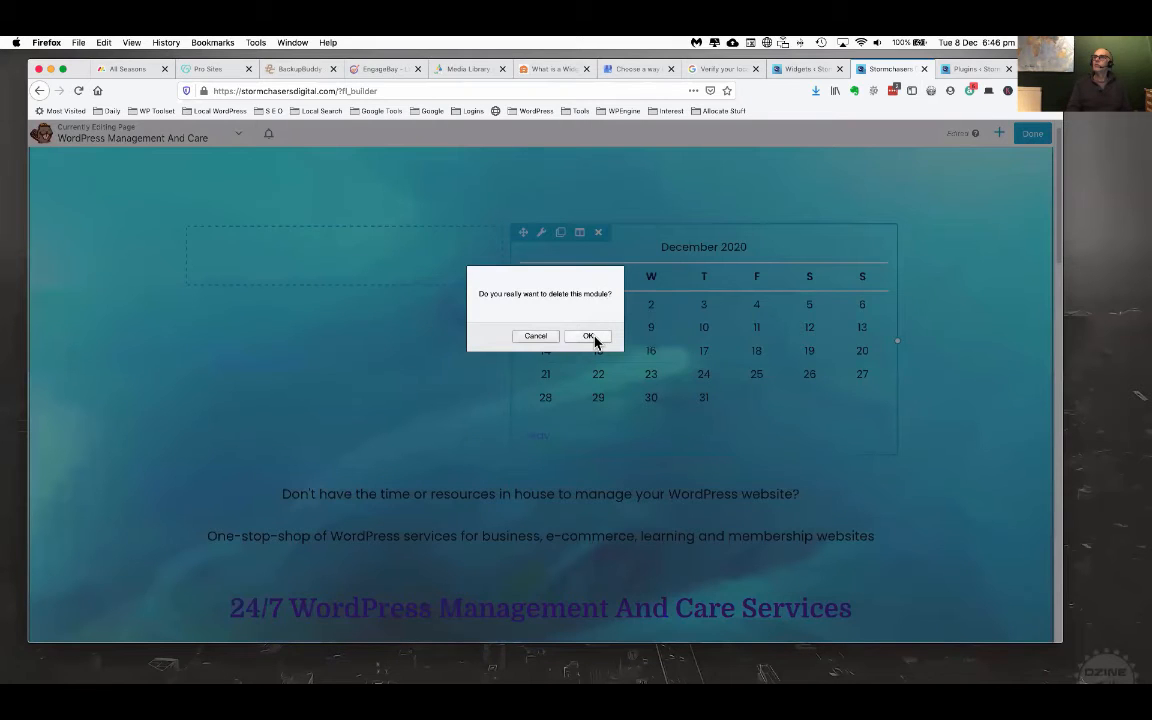
left_click(588, 336)
left_click(1032, 133)
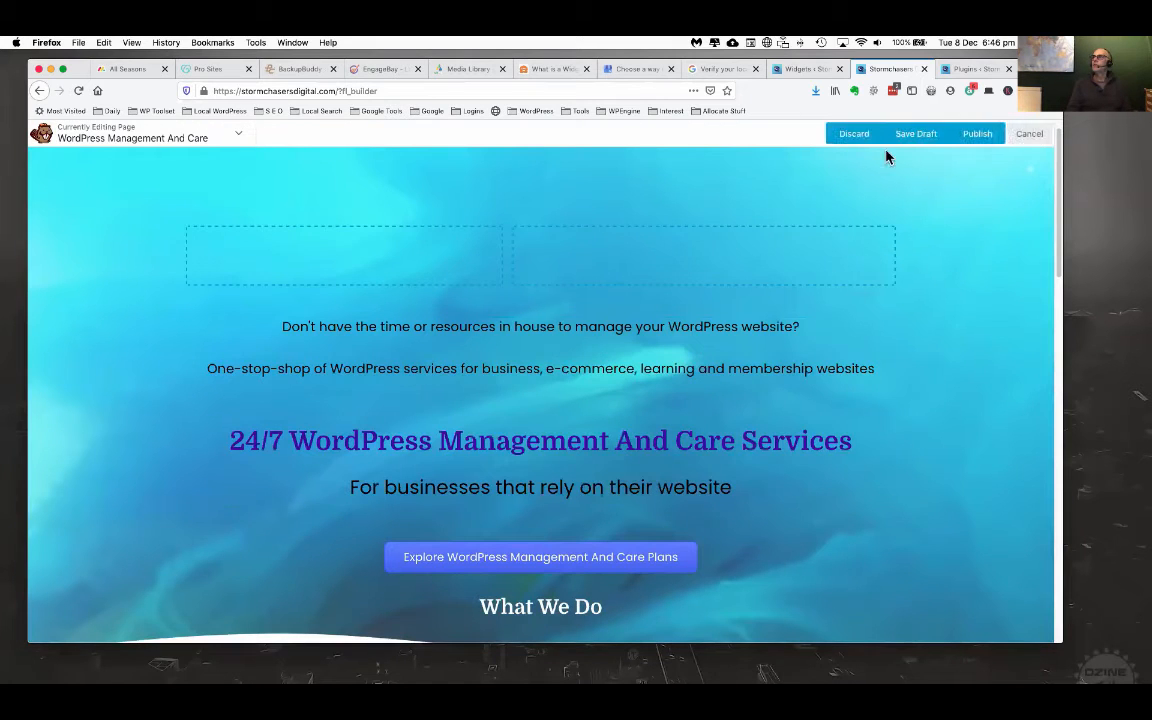
left_click(855, 138)
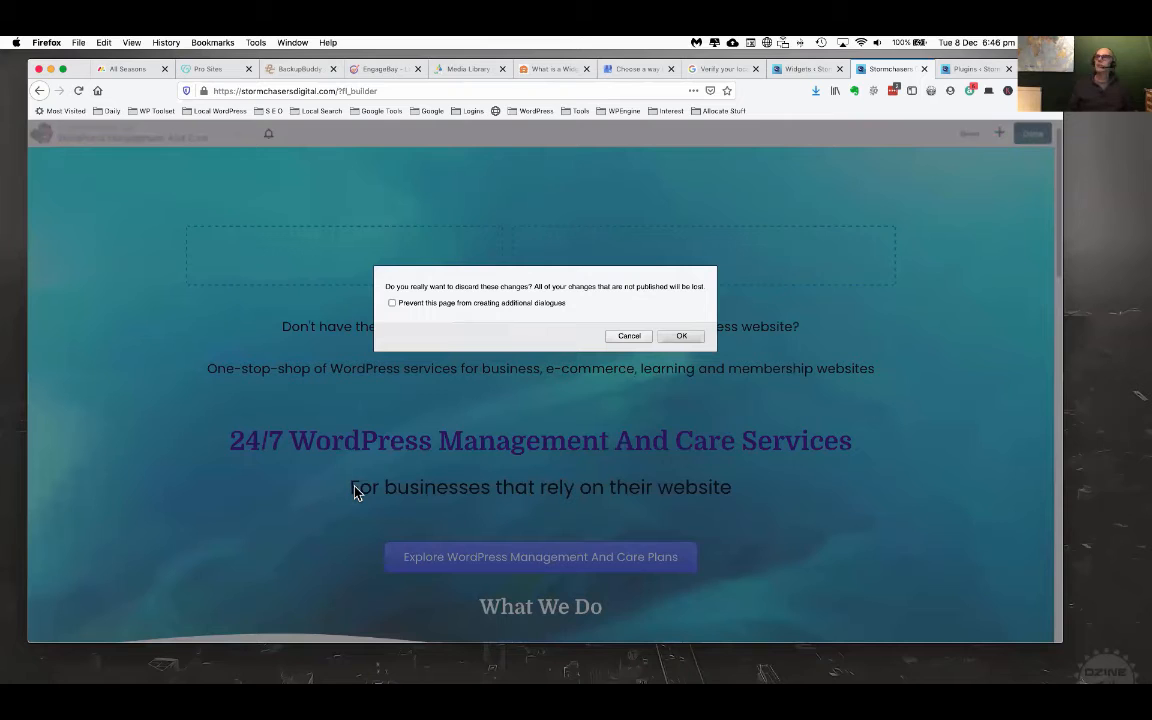
left_click(680, 336)
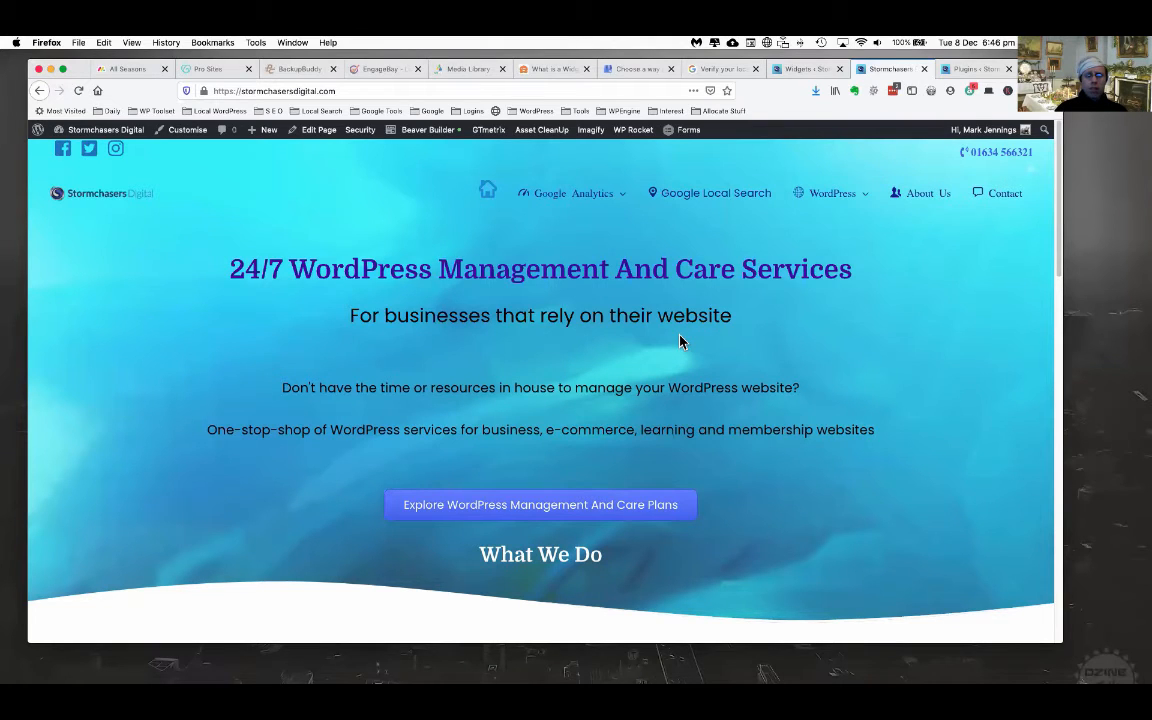
- Open the website thewomeninbusinessradioshow.com in a new browser tab
key("ctrl+t")
type("thew")
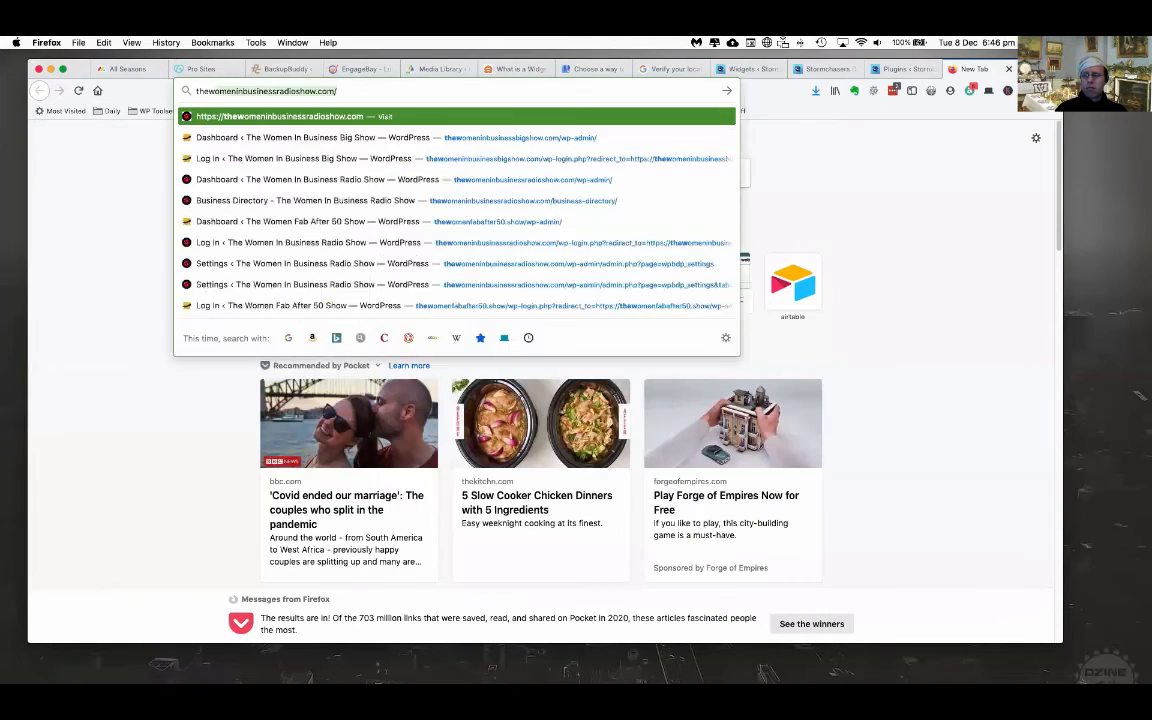
type("omeninbus")
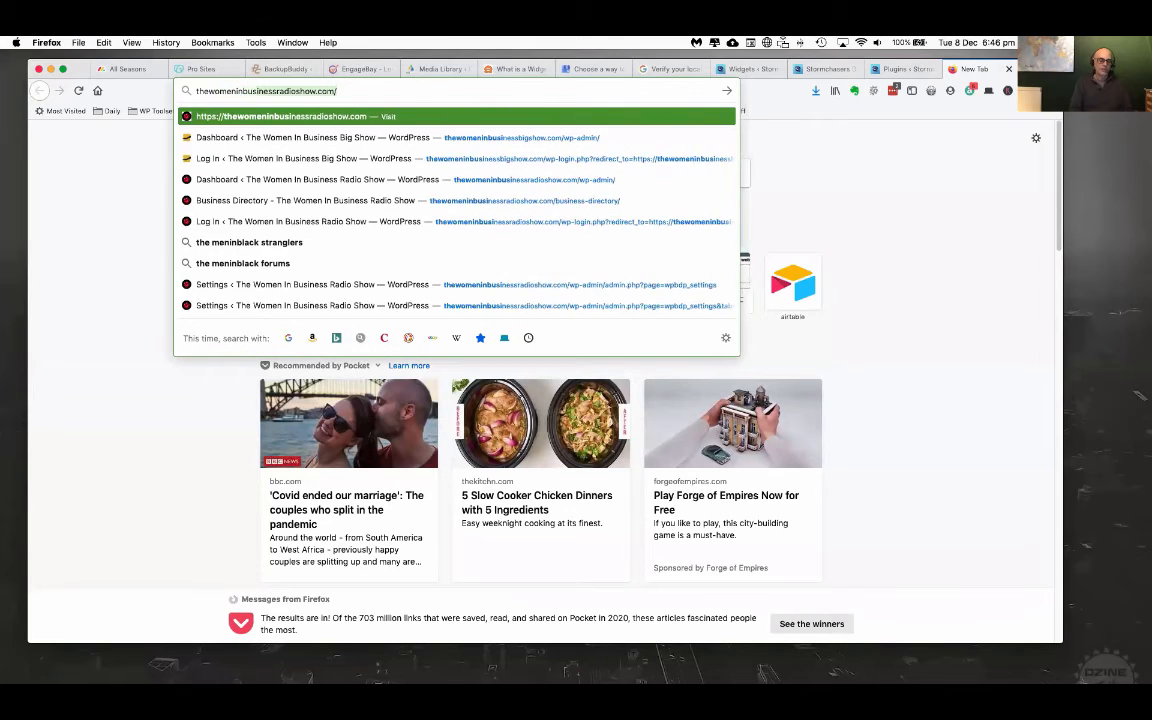
type("inee")
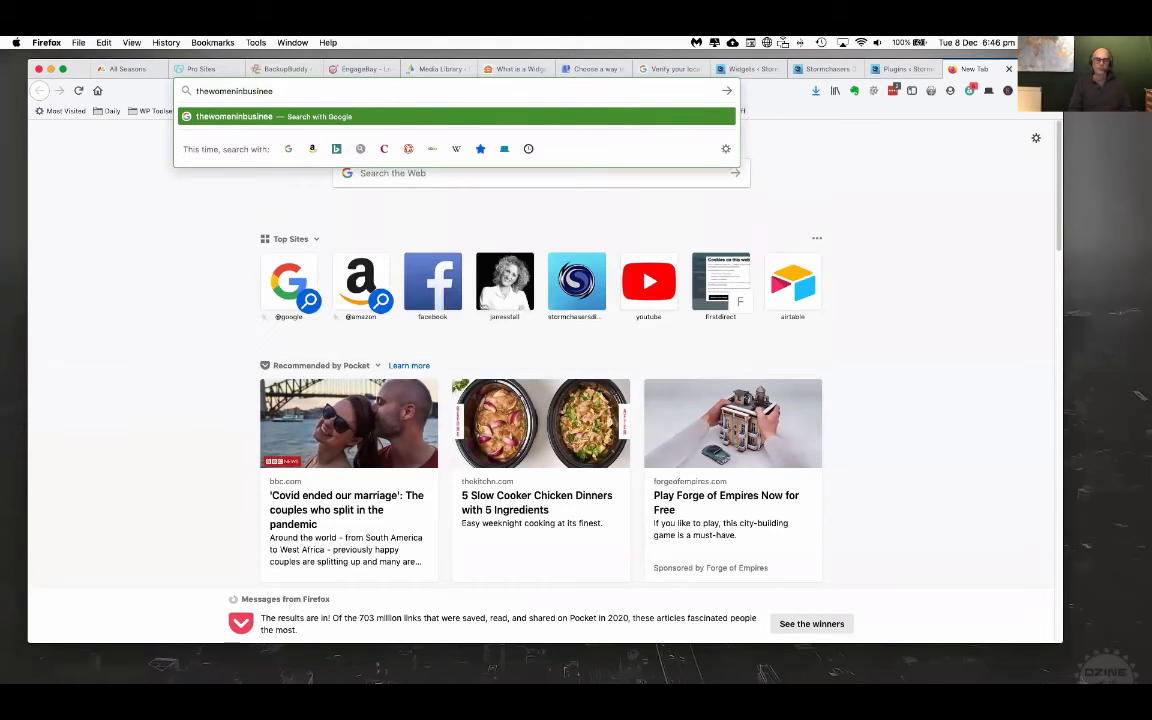
key("BackSpace")
type("ssradioshow.com/")
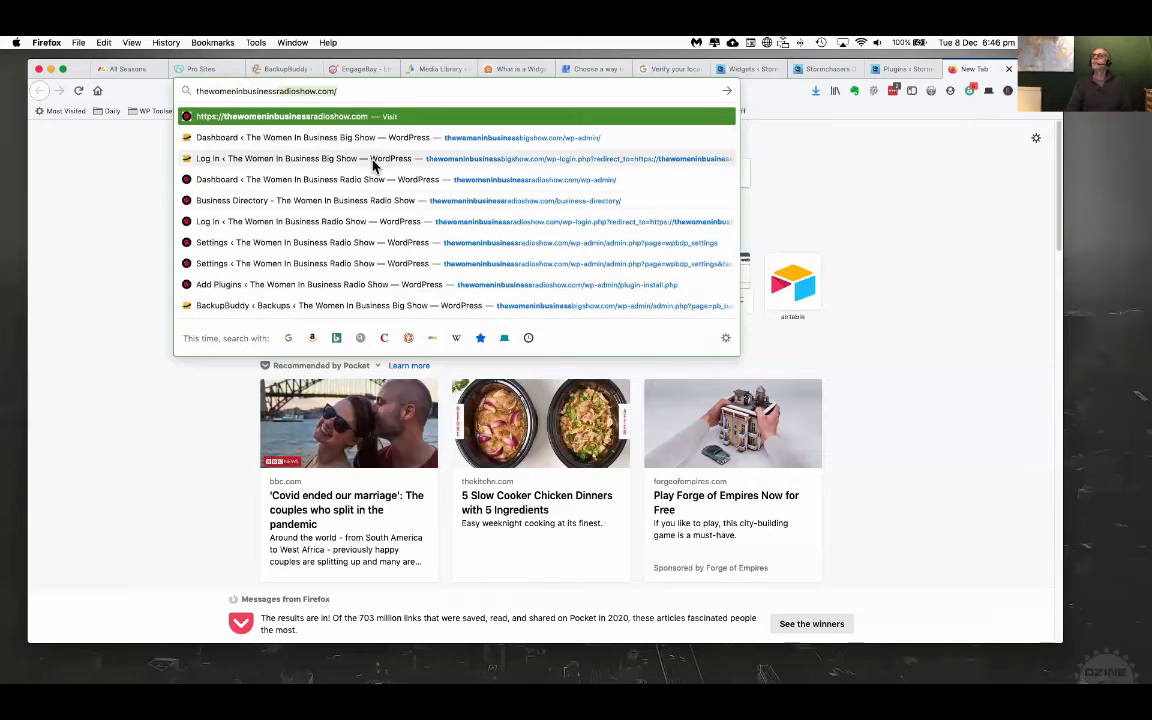
left_click(368, 121)
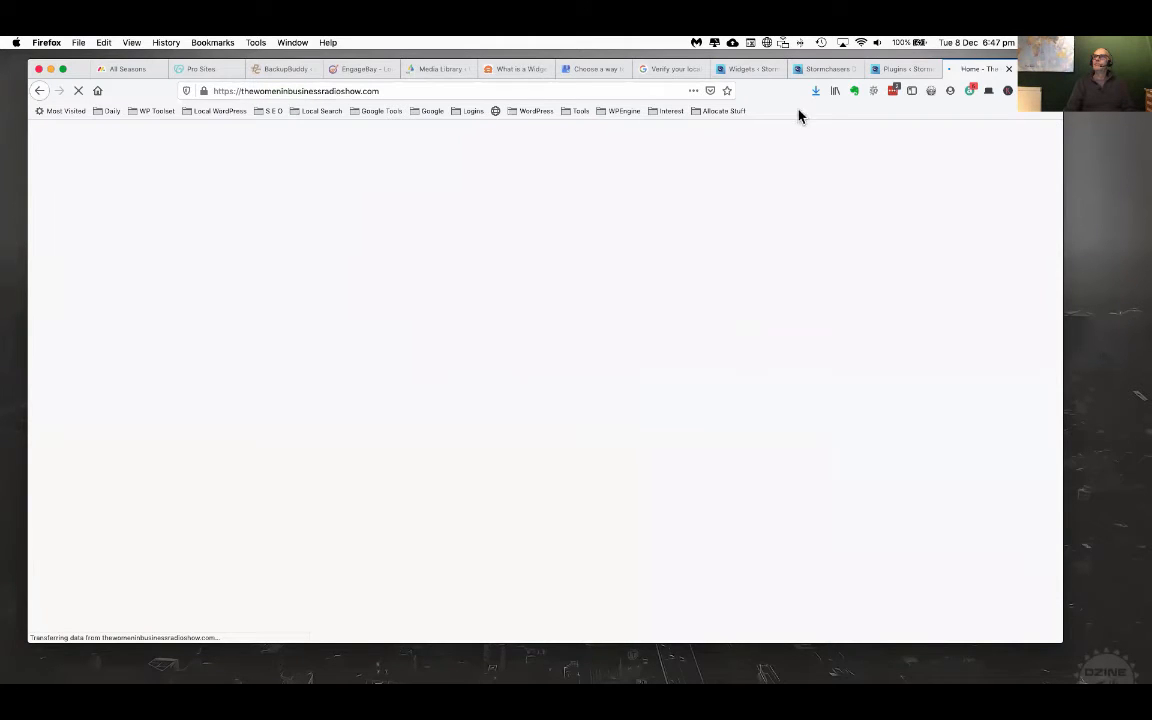
- Open the Show Guest Details page from the Admin Menu in the home page footer and look through its form
scroll(586, 478, "down", 3)
scroll(575, 463, "down", 5)
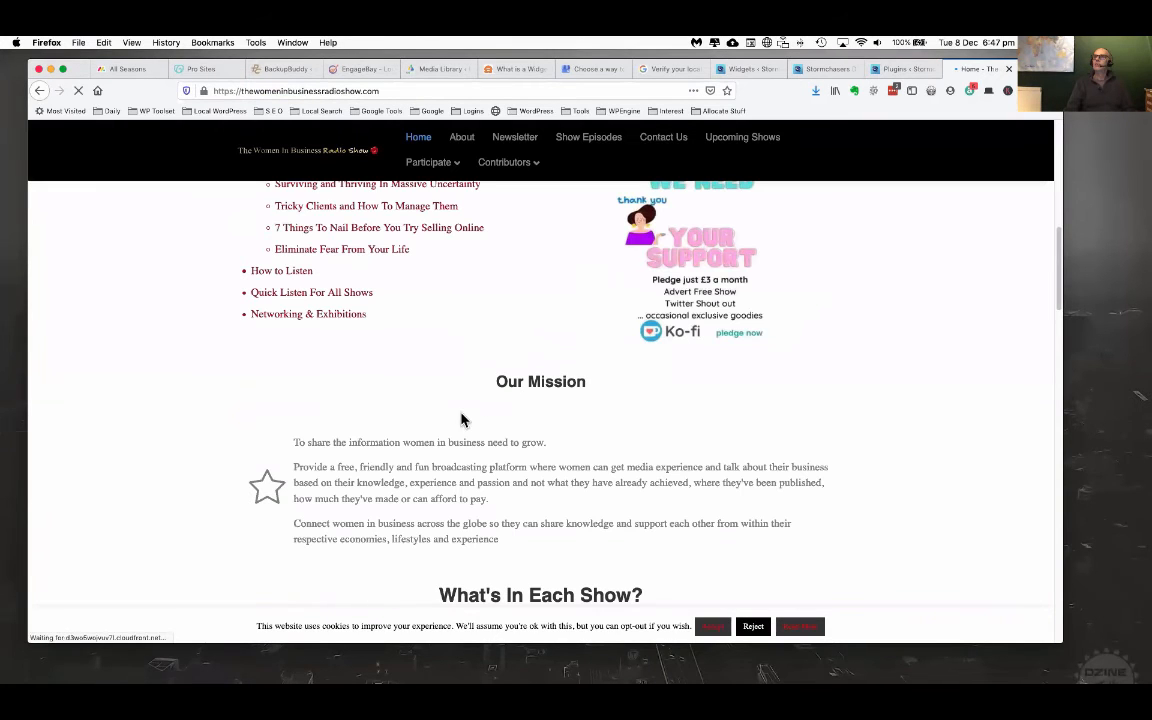
scroll(388, 316, "down", 5)
scroll(388, 316, "down", 15)
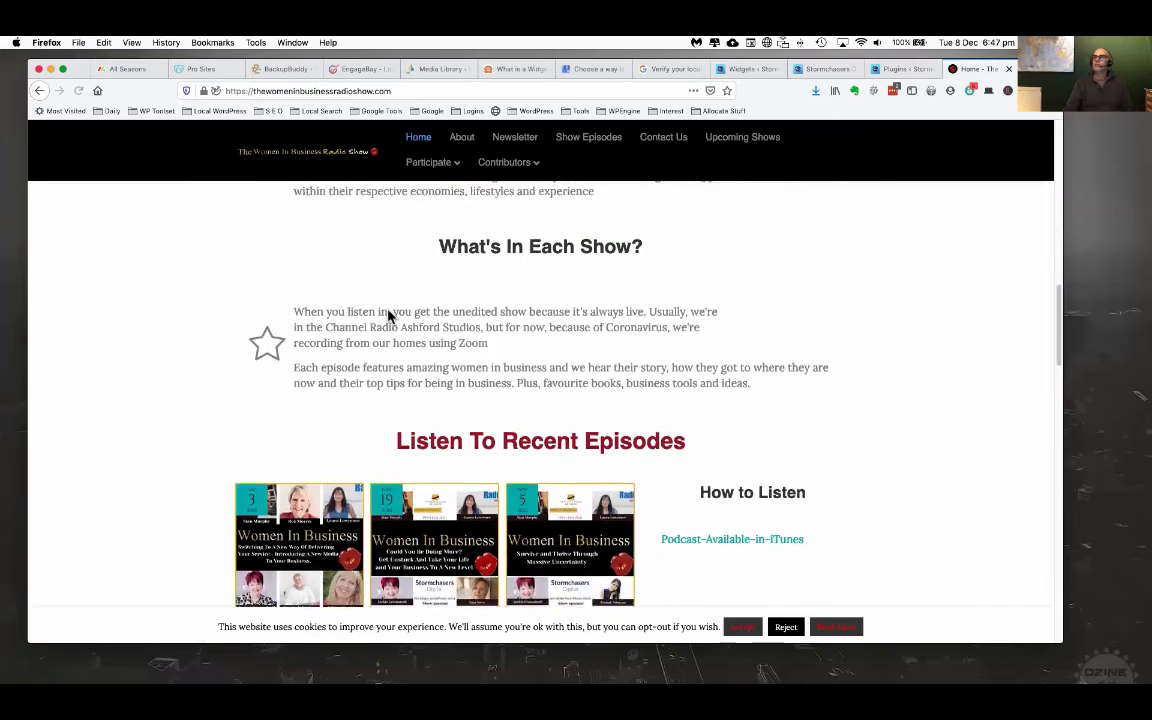
scroll(390, 318, "down", 10)
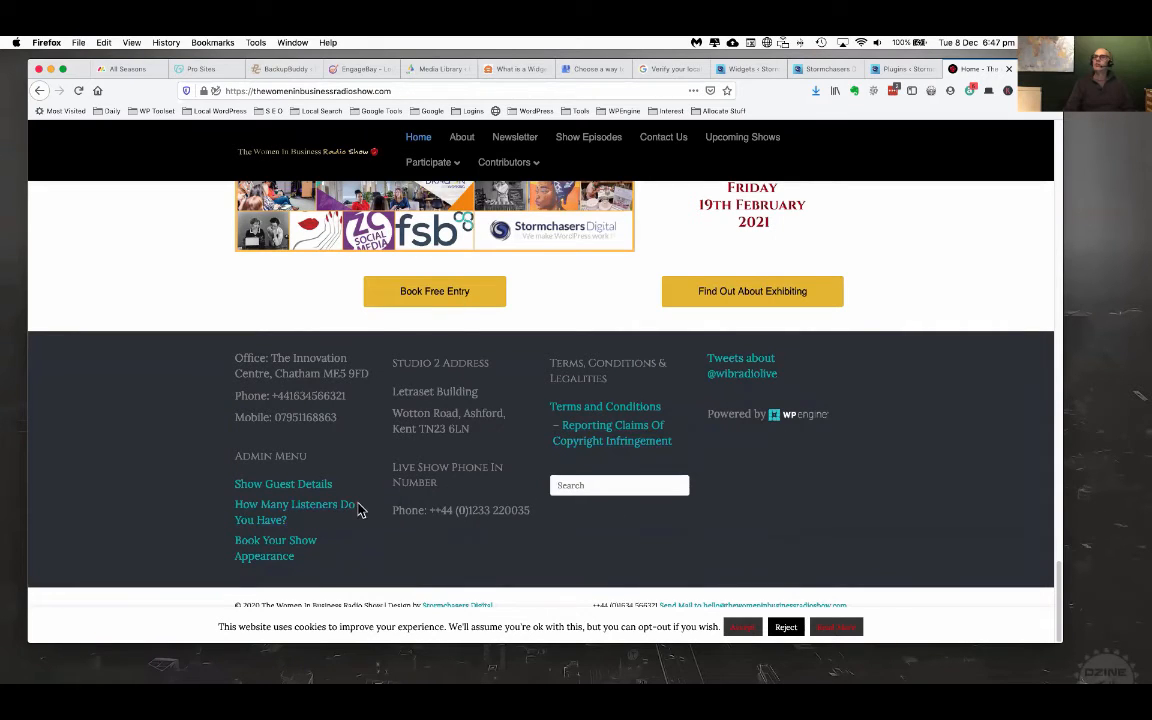
left_click(294, 489)
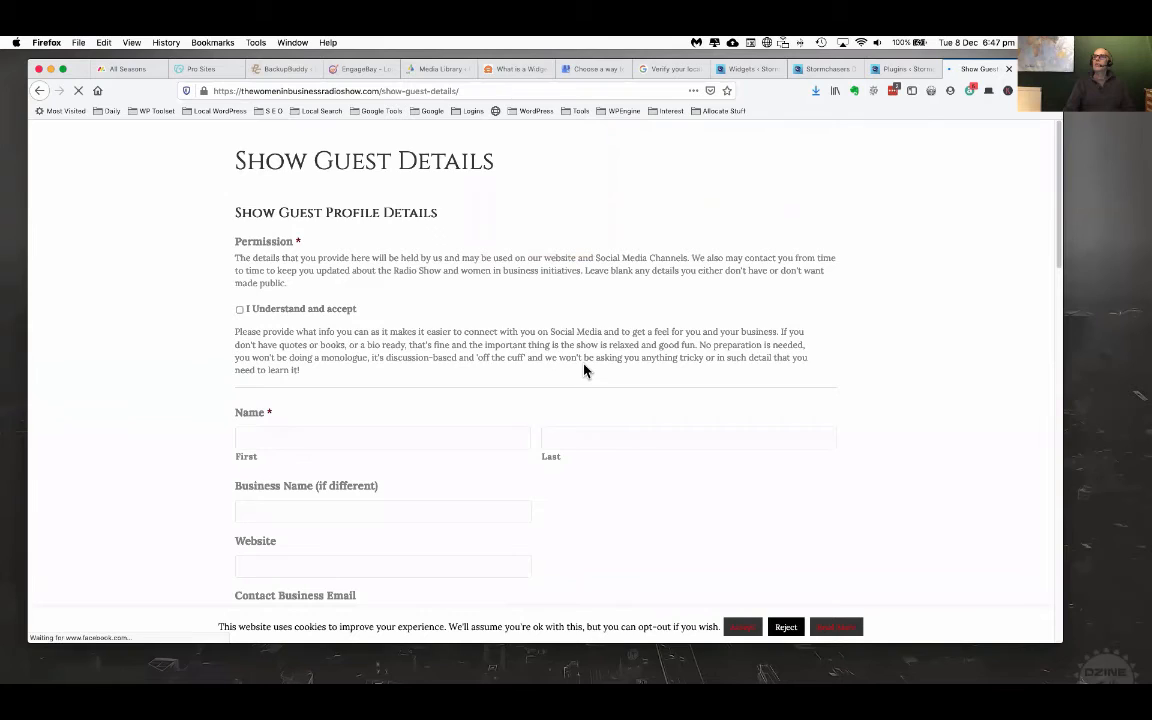
scroll(584, 370, "down", 10)
scroll(584, 372, "down", 10)
scroll(671, 414, "up", 10)
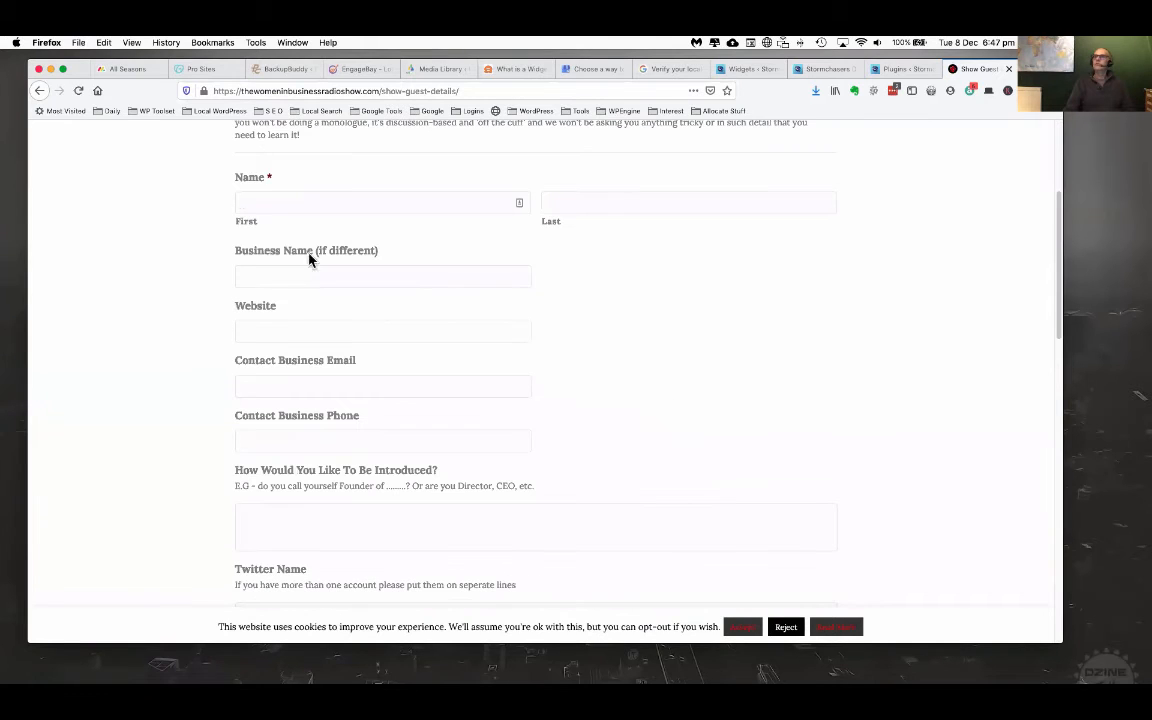
- Go back, open Terms and Conditions from the footer, and accept the cookie notice to uncover the page's bottom bar
left_click(39, 91)
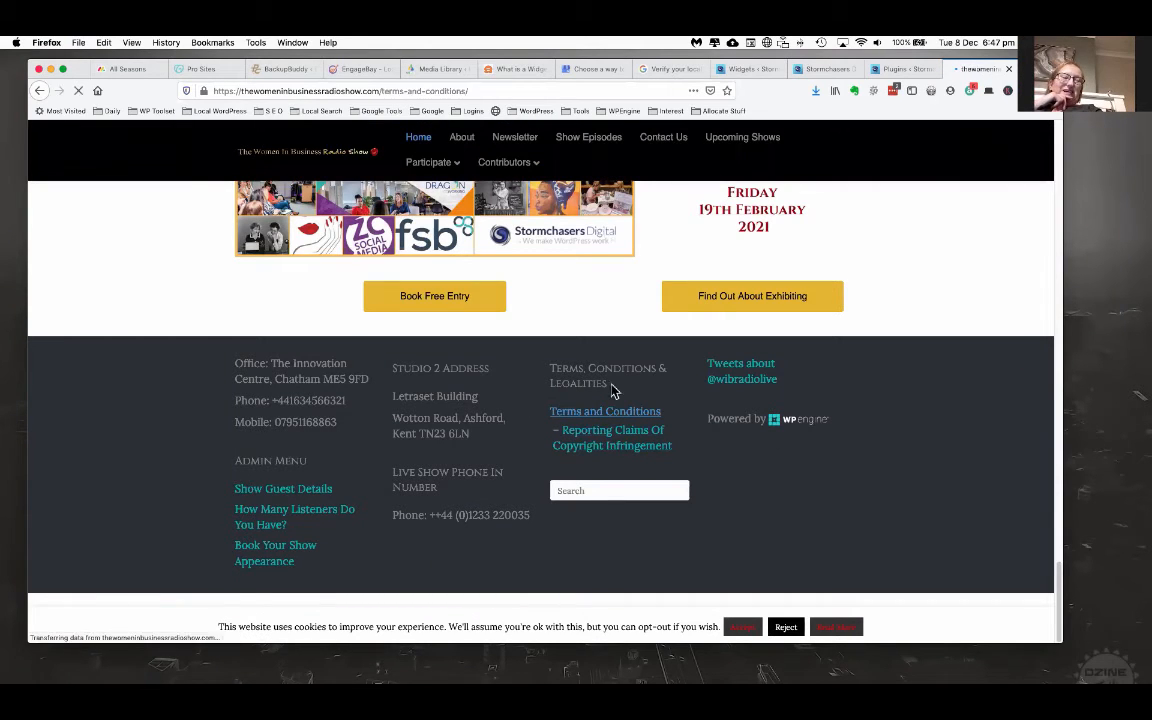
scroll(737, 433, "down", 10)
scroll(737, 433, "down", 15)
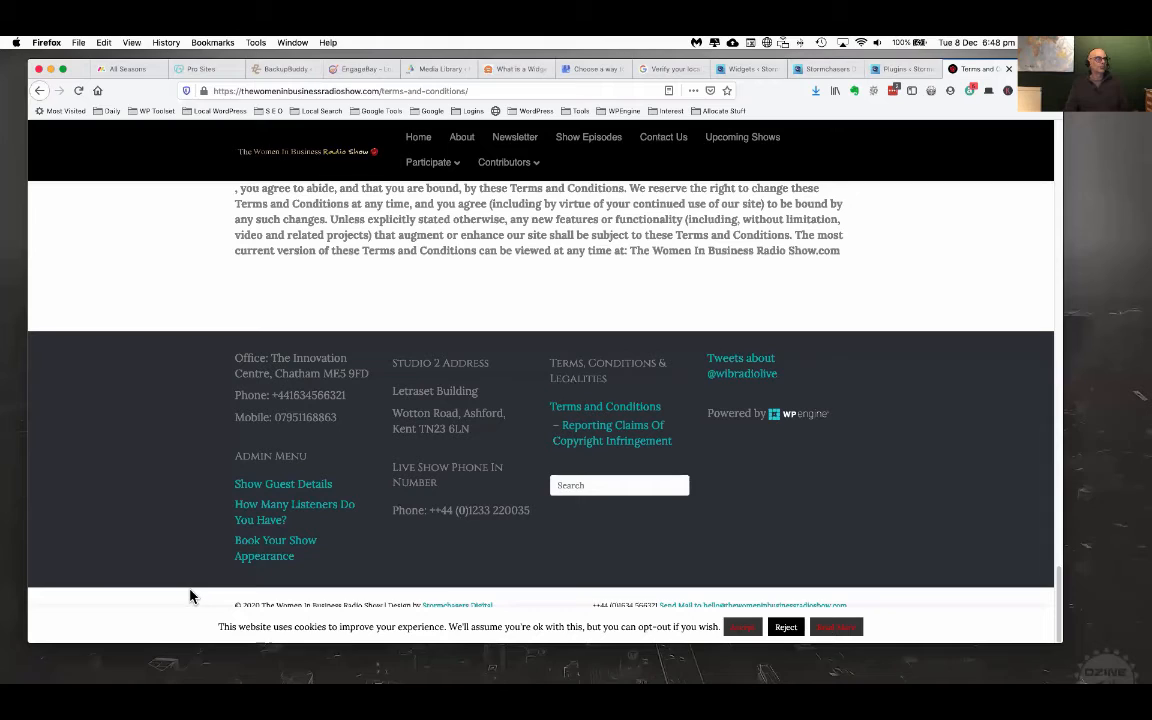
left_click(742, 628)
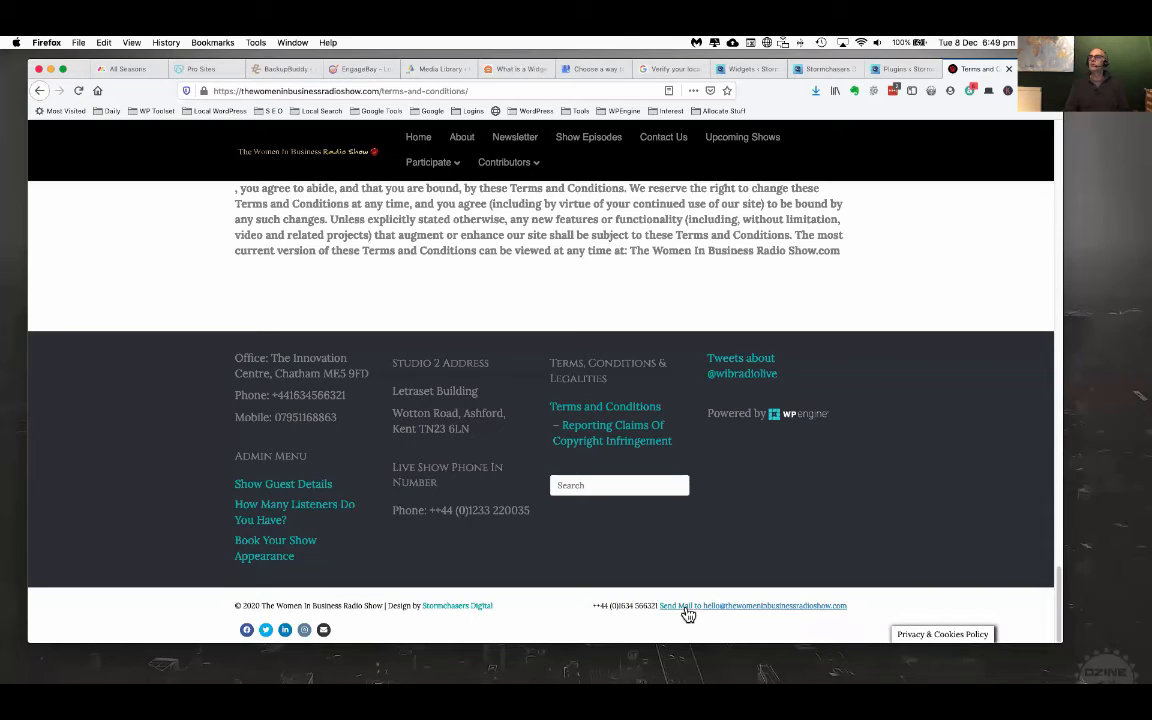
- Return from the Terms and Conditions page to the radio show's home page through the site navigation
scroll(530, 489, "up", 1)
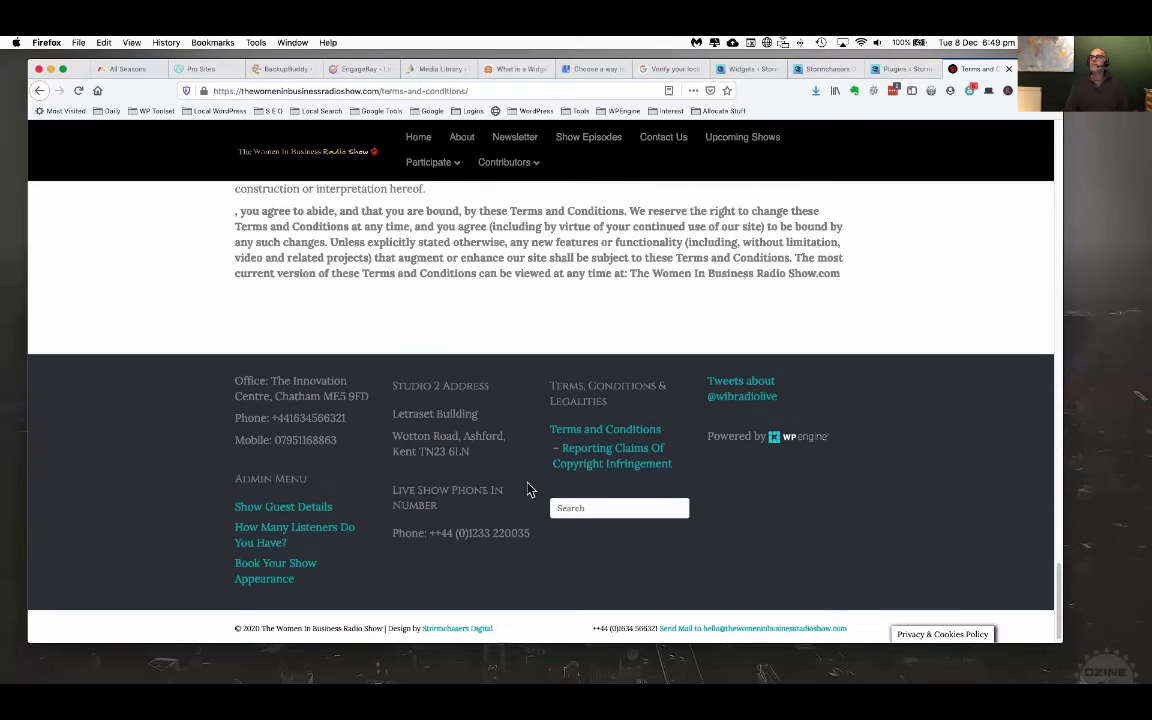
scroll(530, 489, "up", 10)
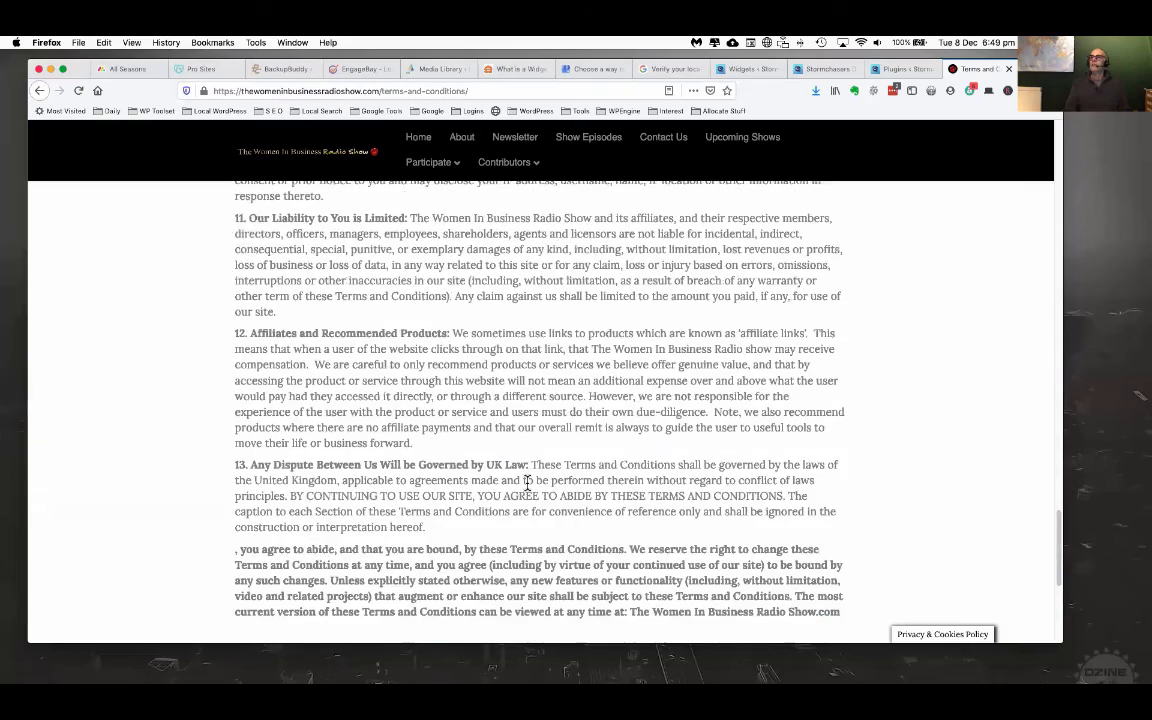
scroll(532, 488, "up", 15)
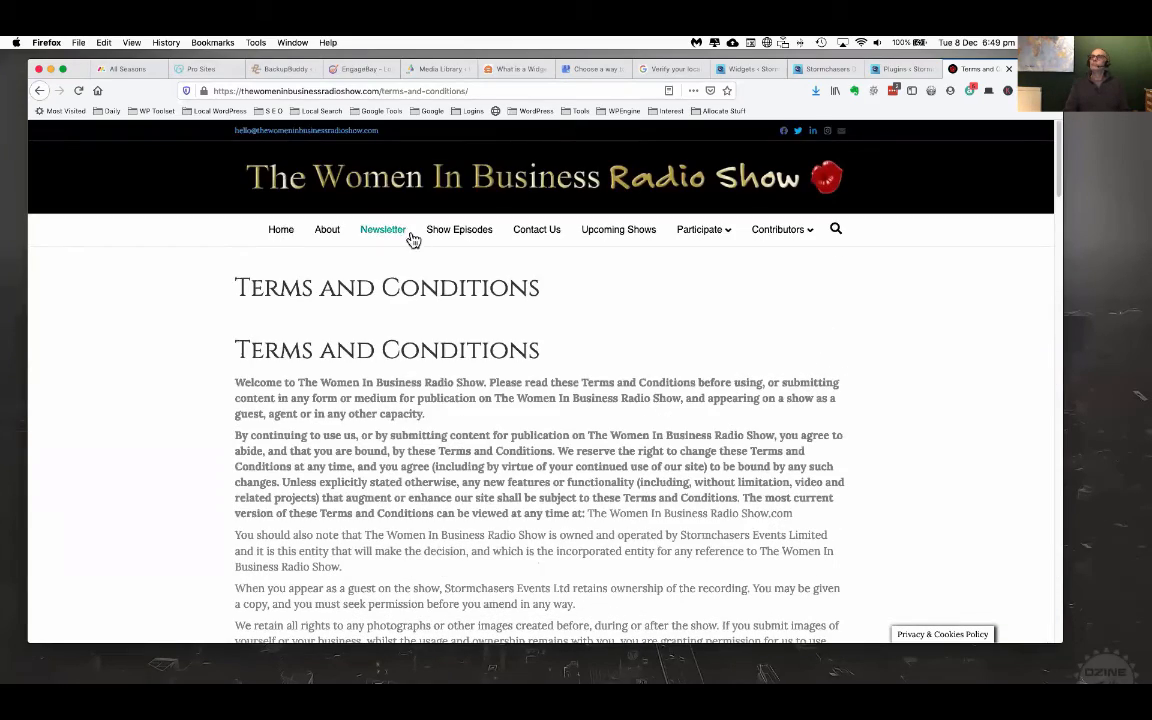
left_click(274, 232)
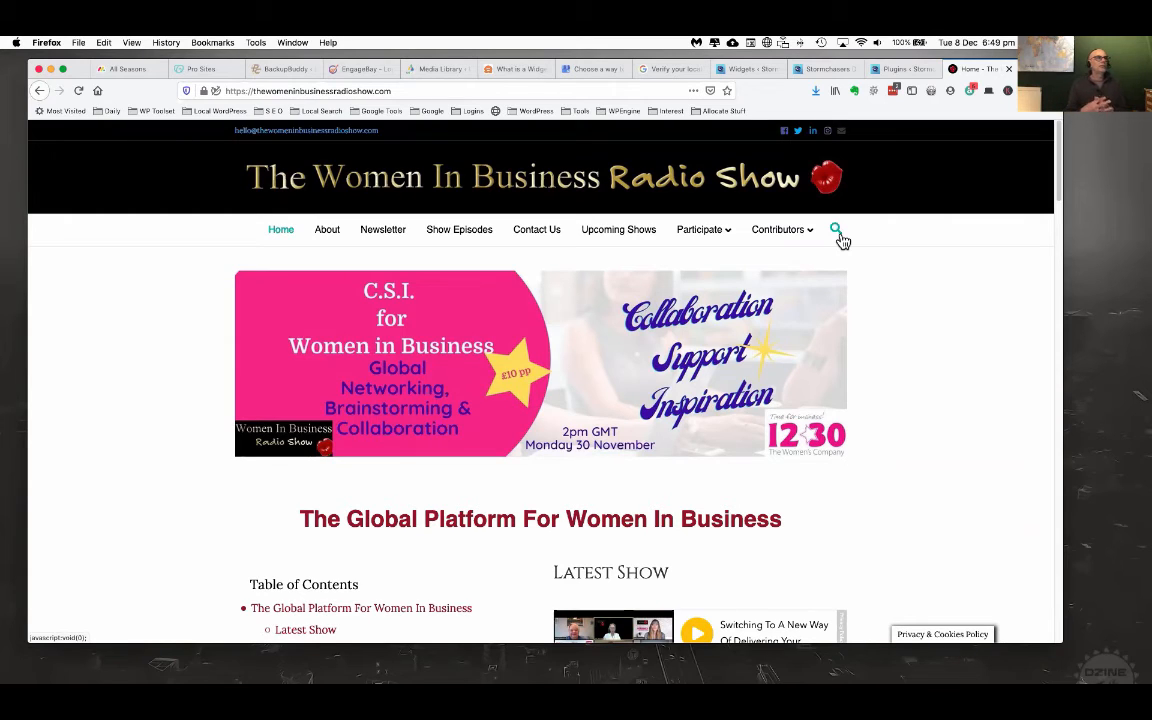
- Switch to the Stormchasers Digital site and open the header's Primary Menu settings in the theme customiser
left_click(830, 69)
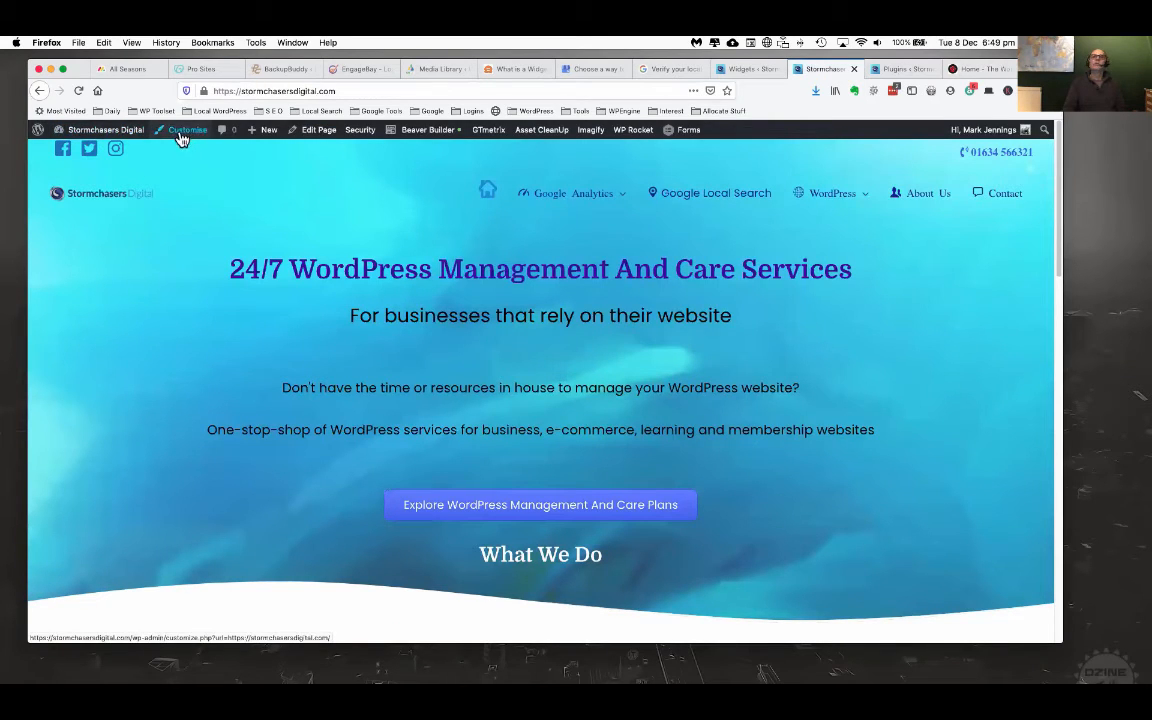
mouse_move(88, 130)
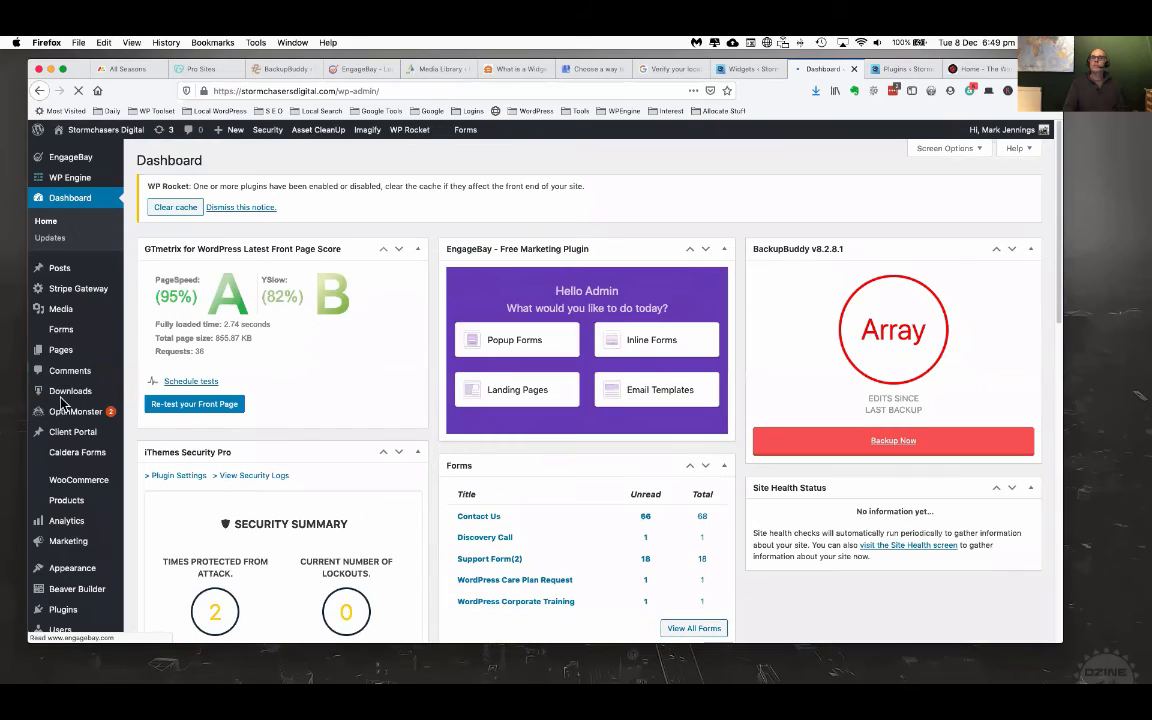
scroll(62, 368, "down", 3)
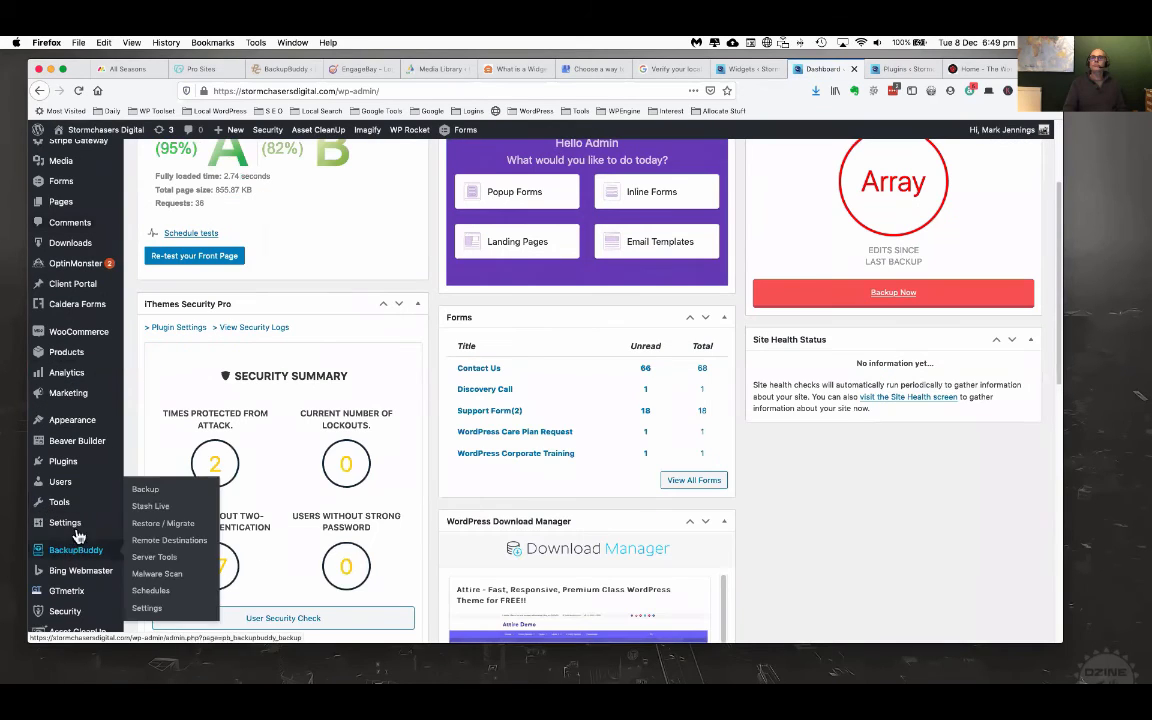
mouse_move(85, 420)
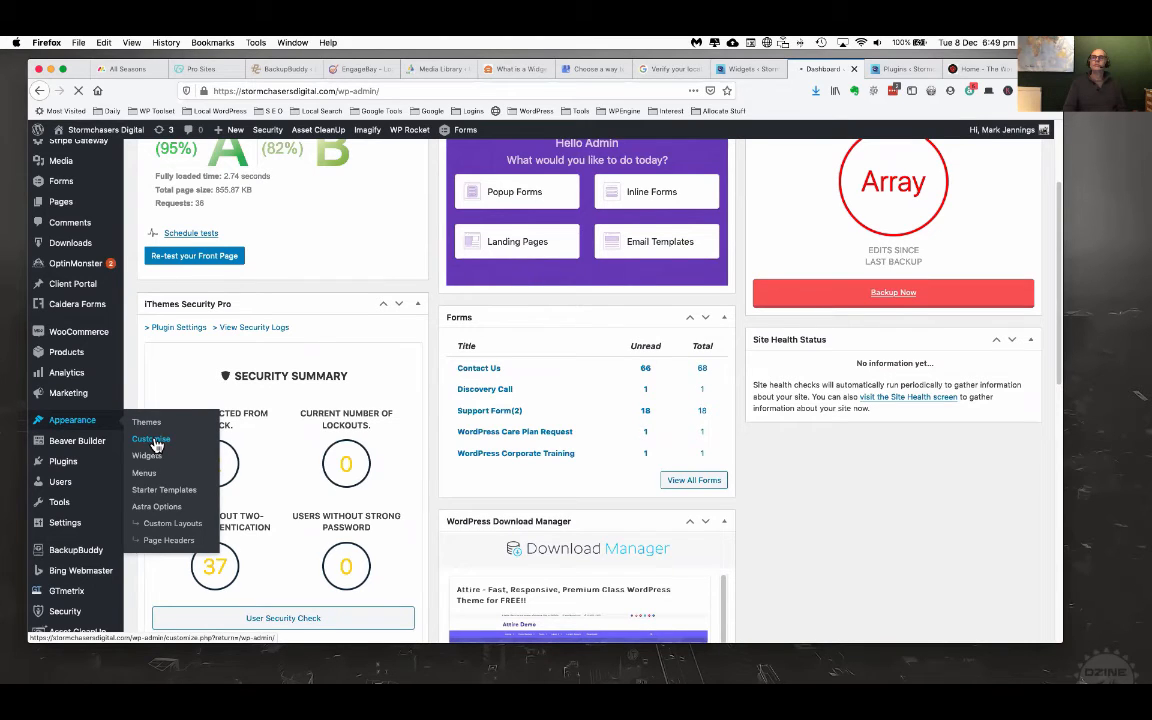
left_click(152, 440)
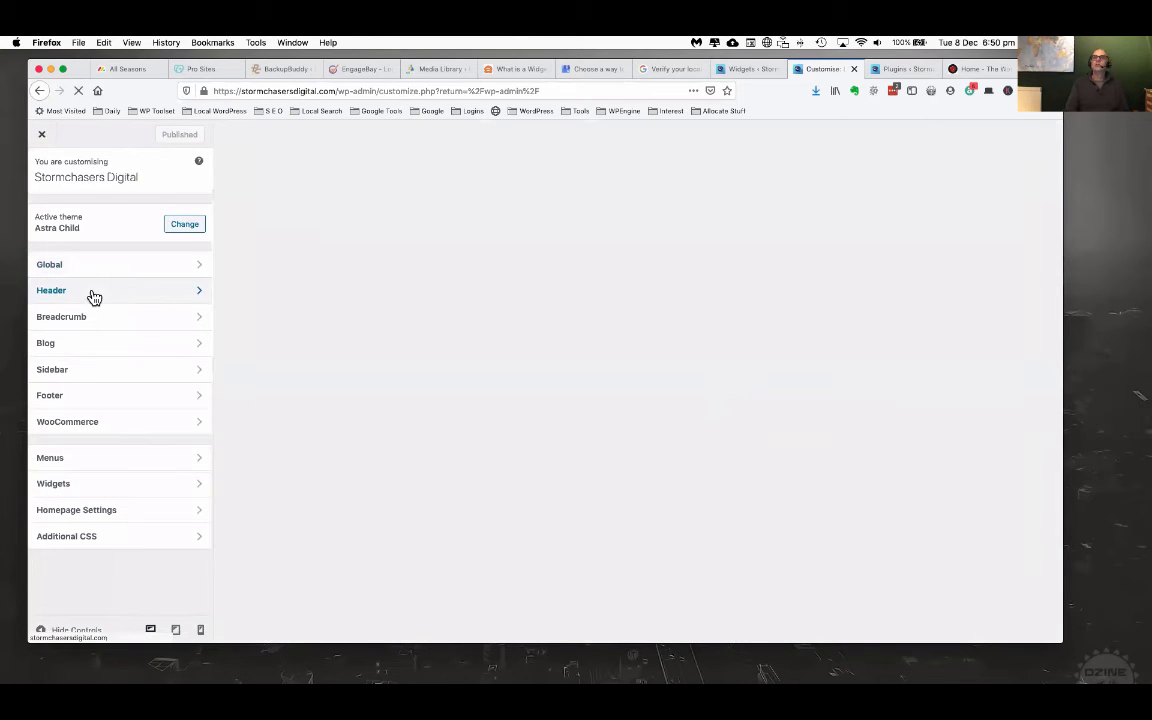
left_click(93, 297)
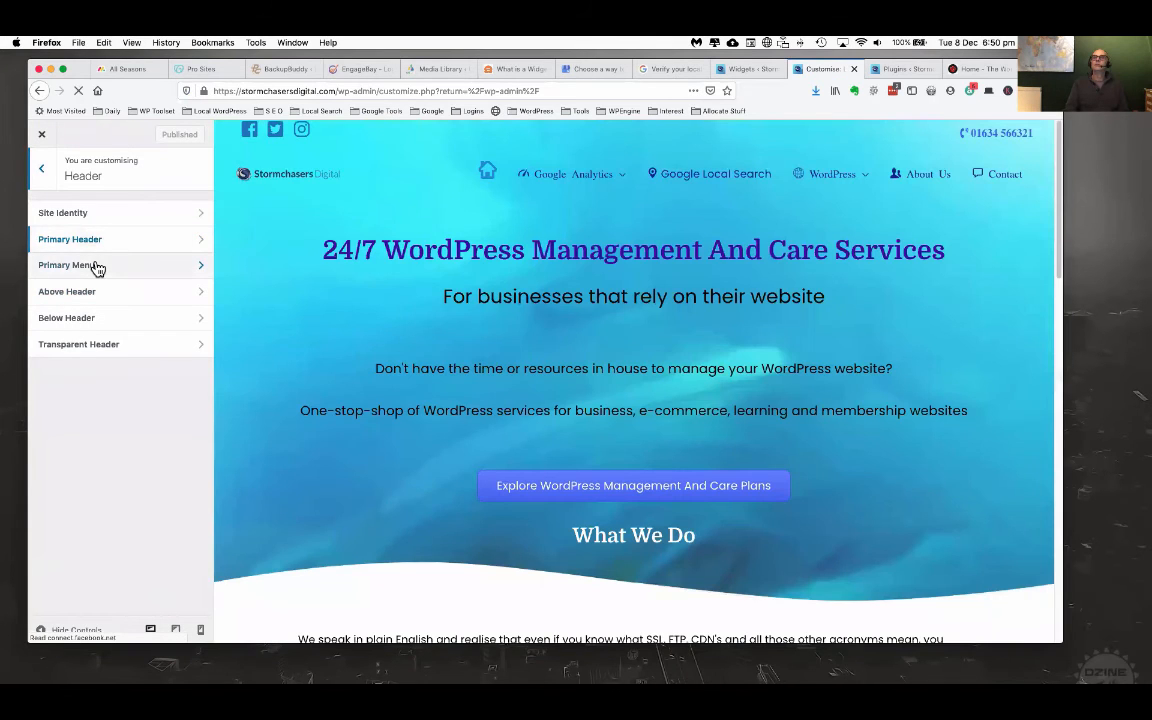
left_click(96, 267)
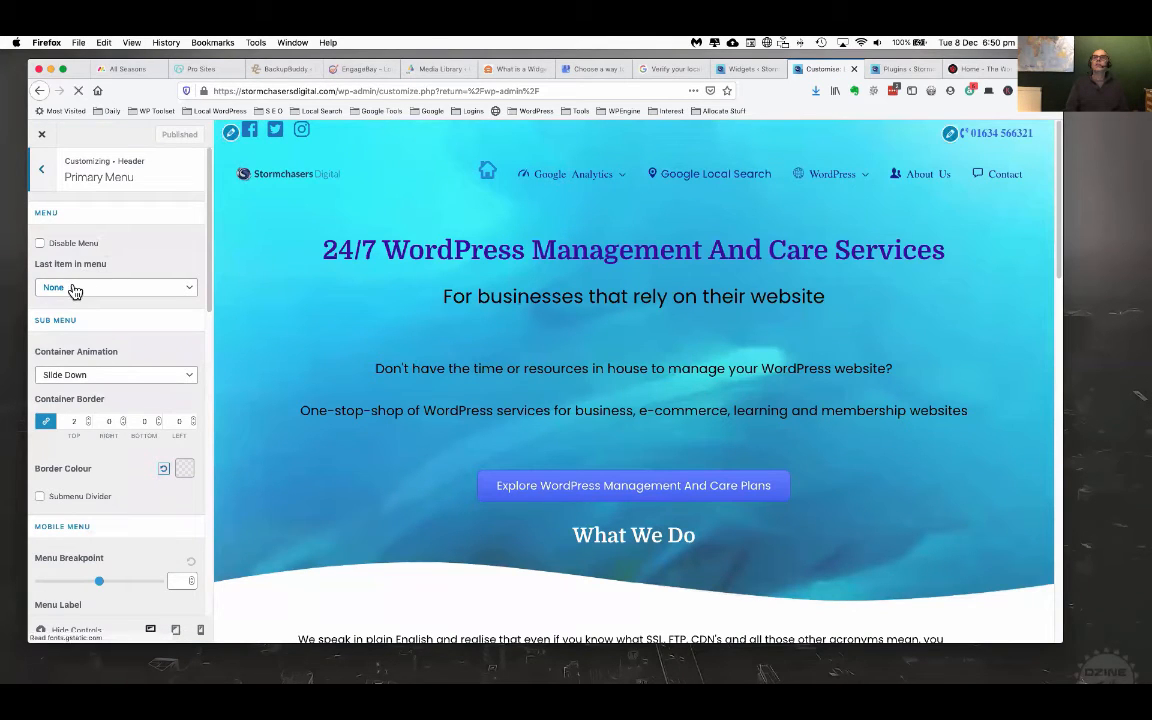
- Check the choices for the last item in the primary menu, keep None, and leave the customiser
left_click(74, 288)
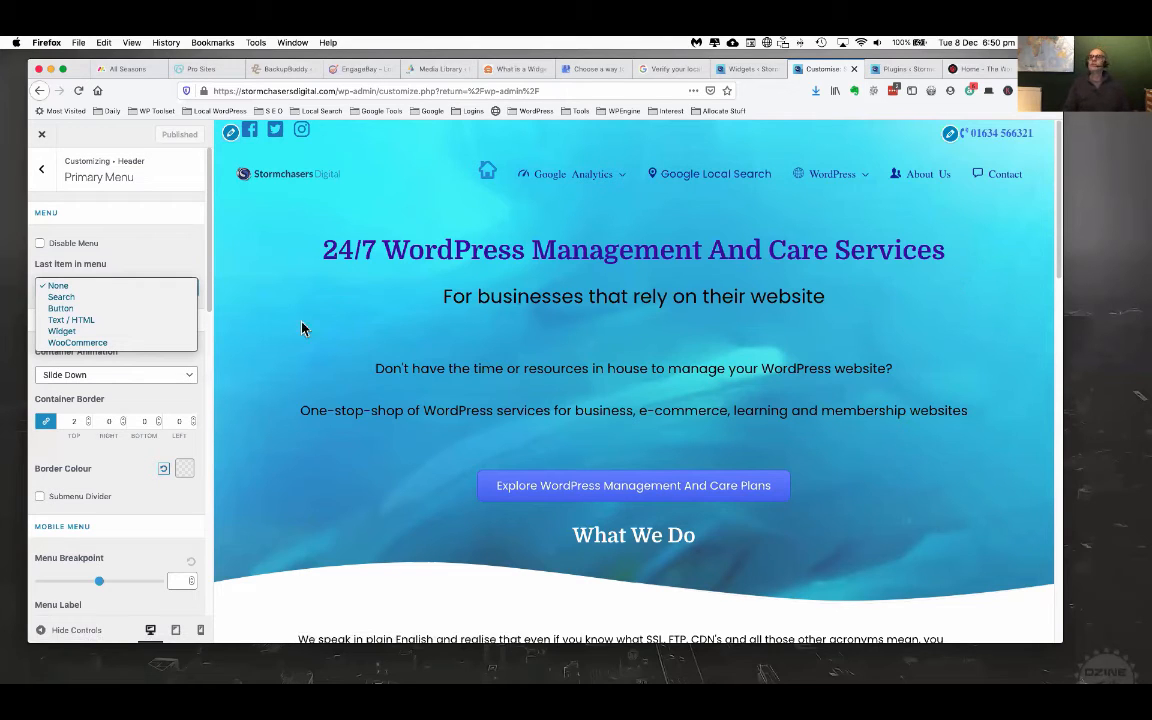
left_click(116, 277)
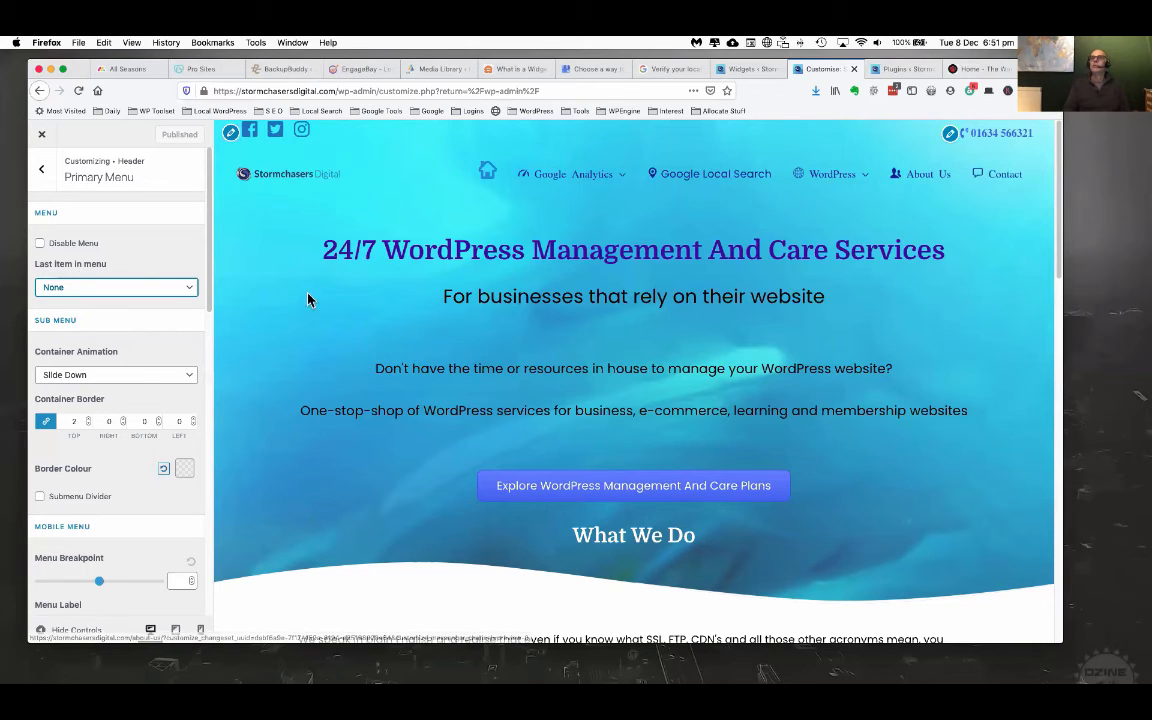
left_click(41, 174)
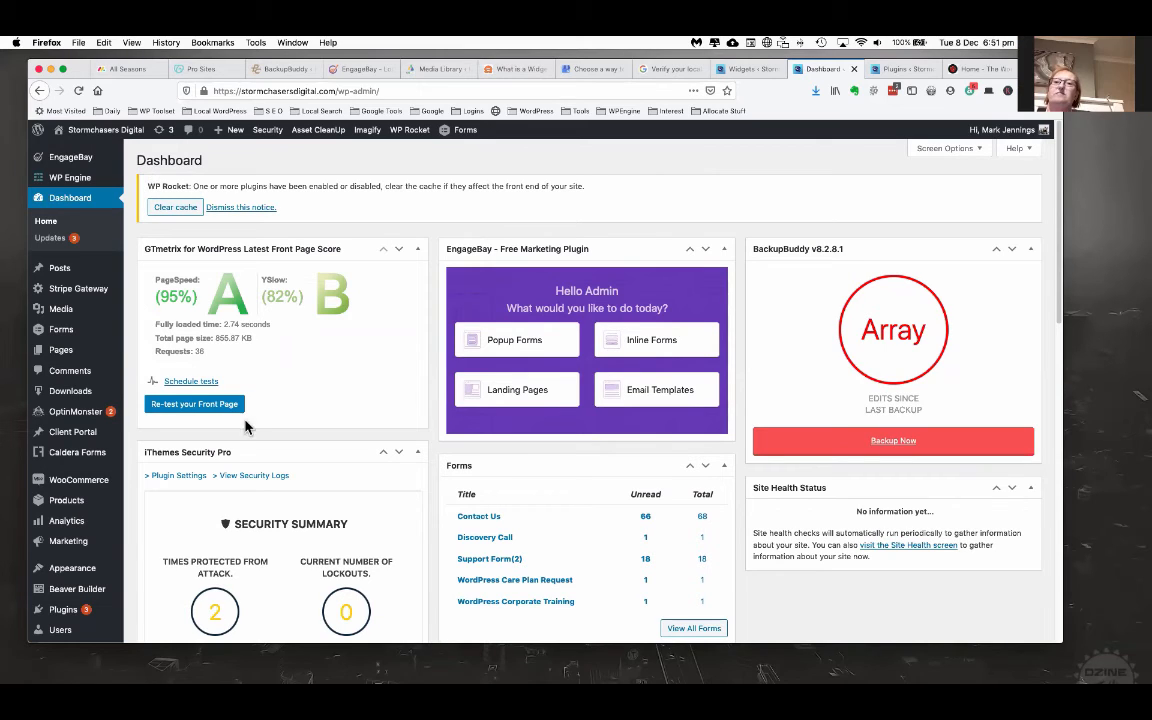
- Open the site's widget management and add an Image widget to the Main Sidebar below the Book WordPress Academy text widget
mouse_move(58, 505)
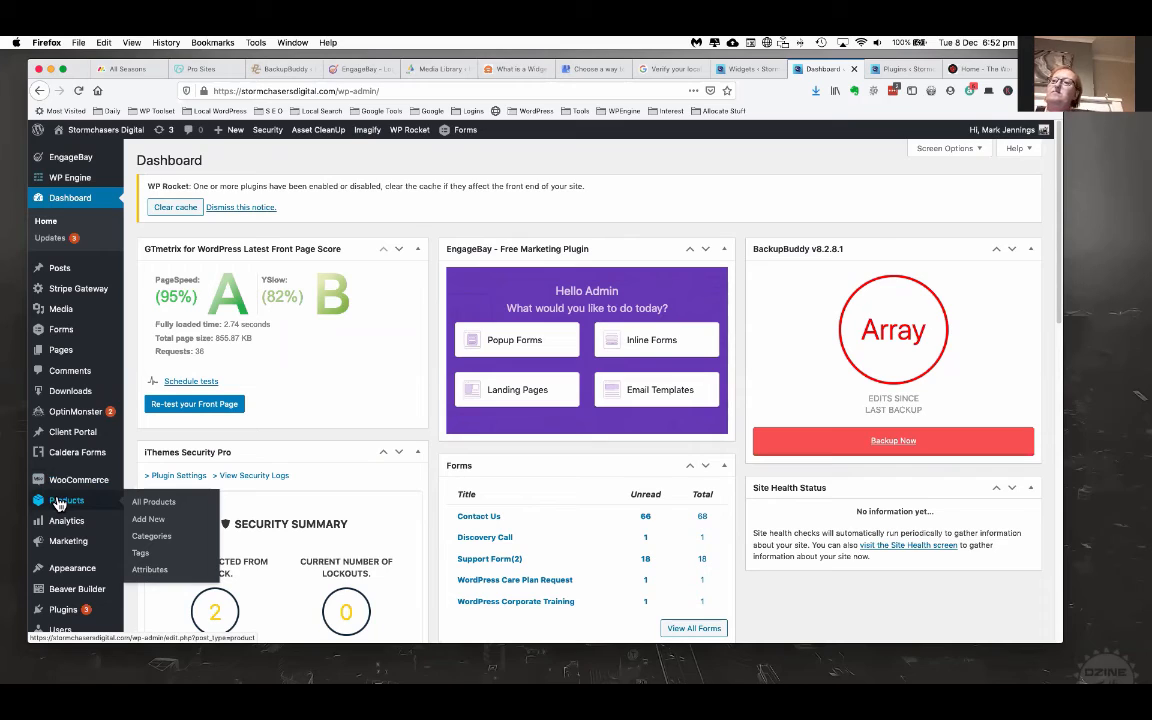
mouse_move(50, 568)
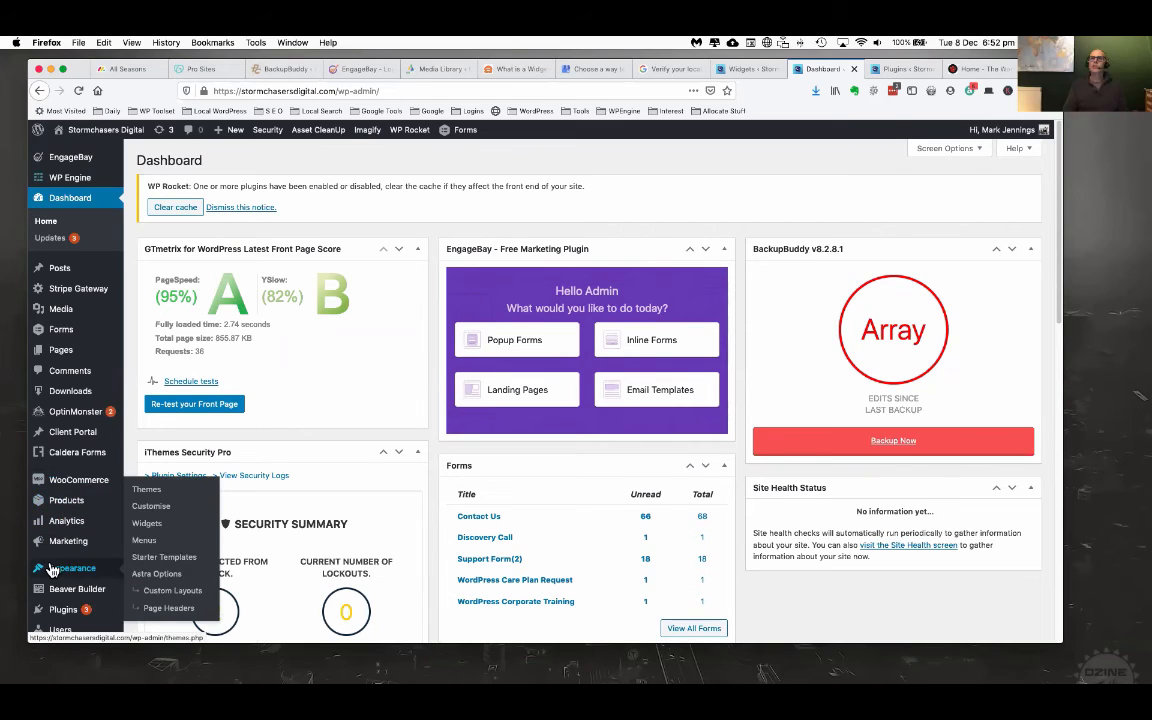
left_click(147, 524)
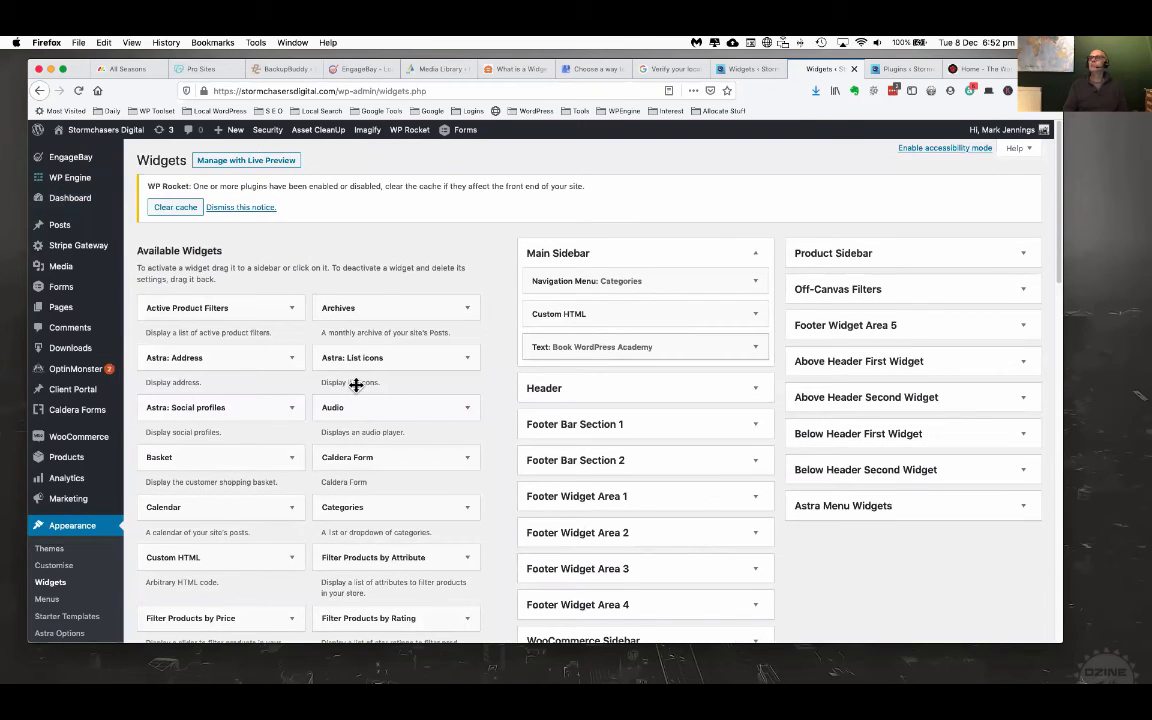
scroll(257, 437, "down", 5)
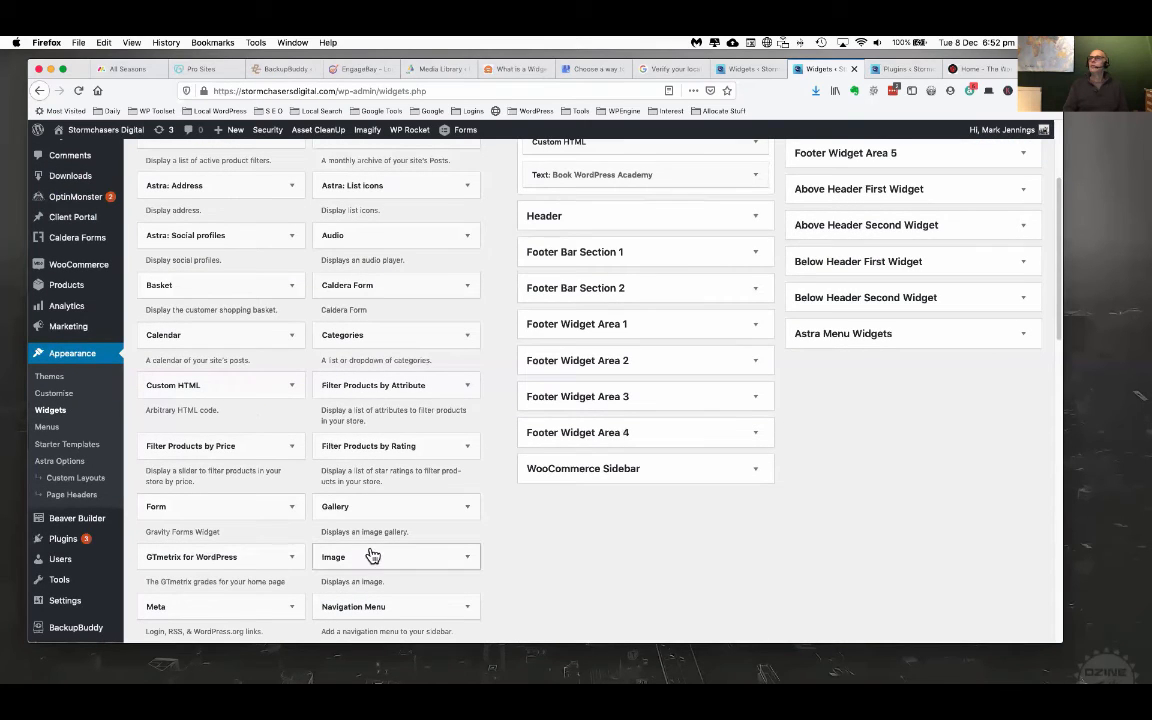
left_click_drag(372, 553, 607, 196)
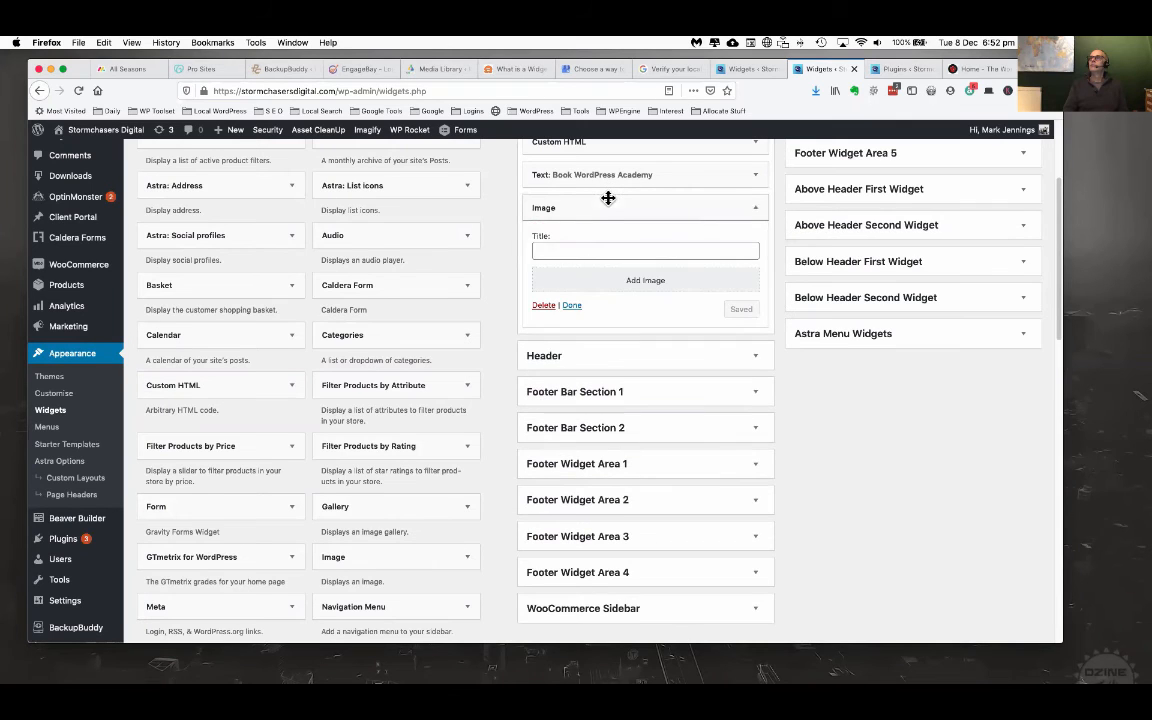
- Insert How-To-Create-A-Canonical-URL-For-Medium.jpg from the media library into the new Image widget
left_click(645, 284)
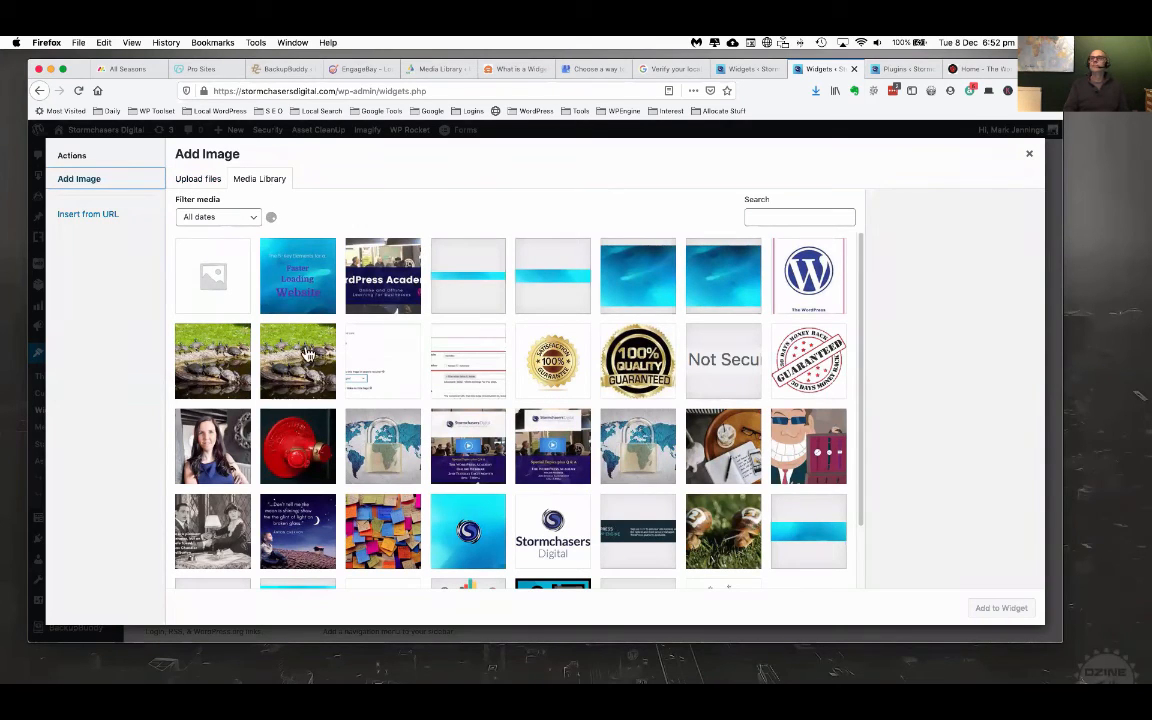
left_click(273, 318)
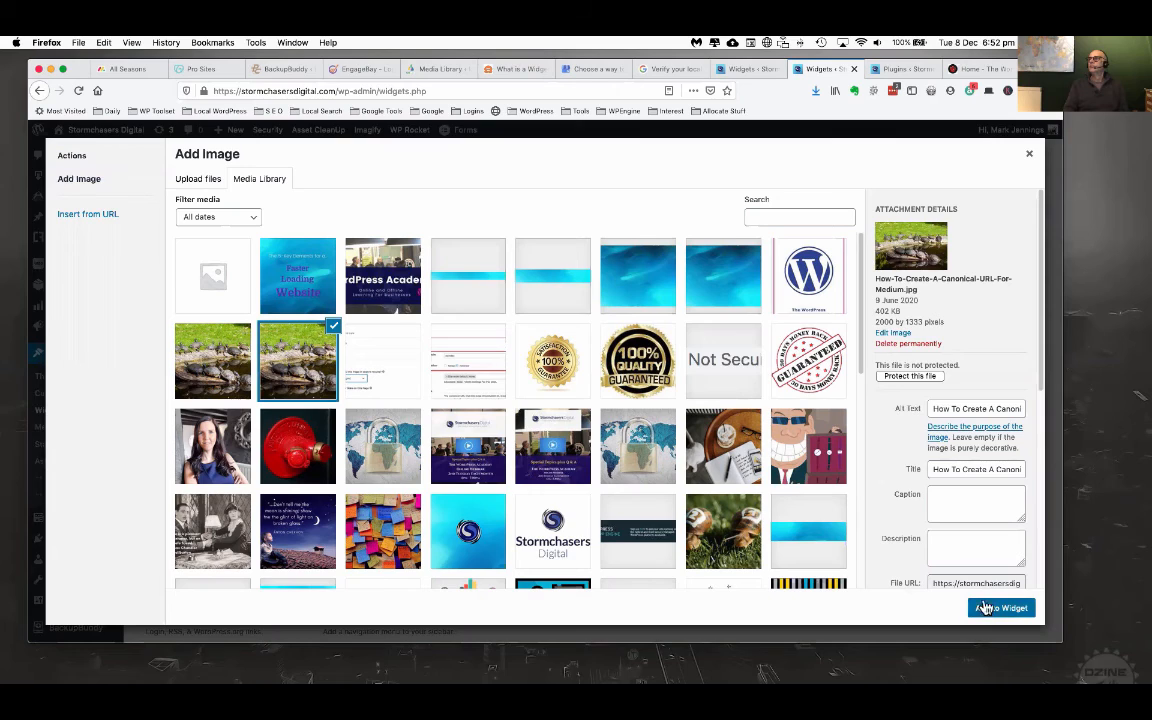
left_click(1000, 608)
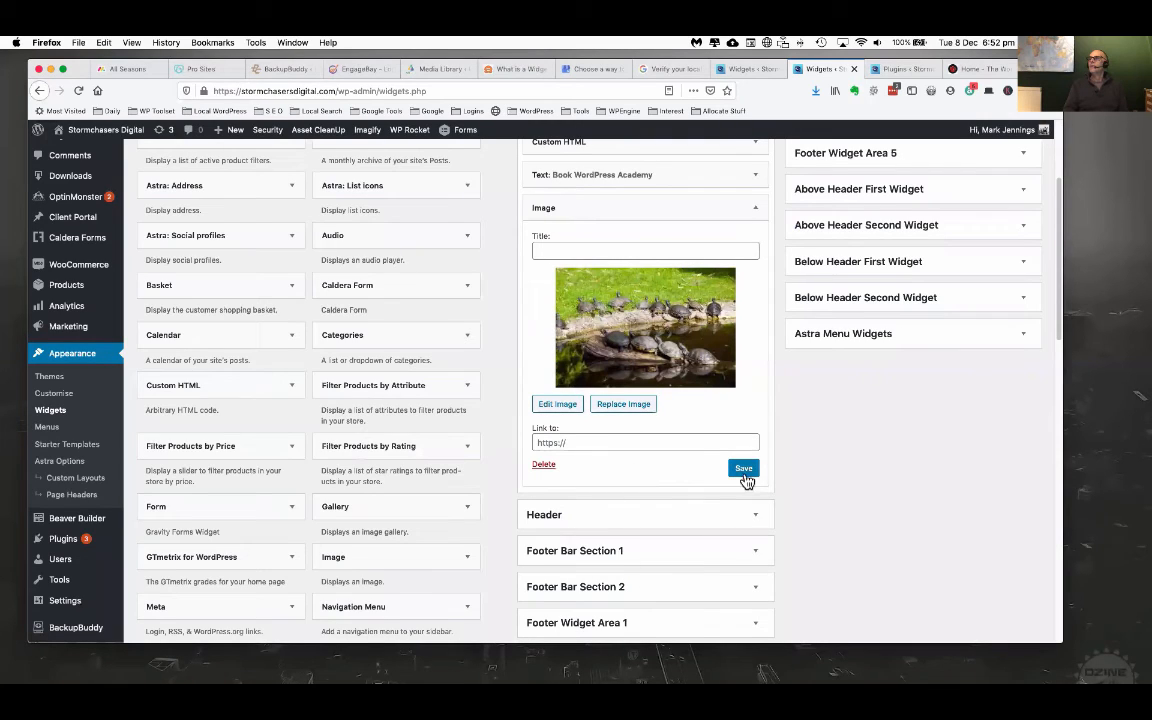
- Save the Image widget and open the live site's blog page at stormchasersdigital.com/blog/ in place of the plugins list
left_click(744, 468)
left_click(885, 69)
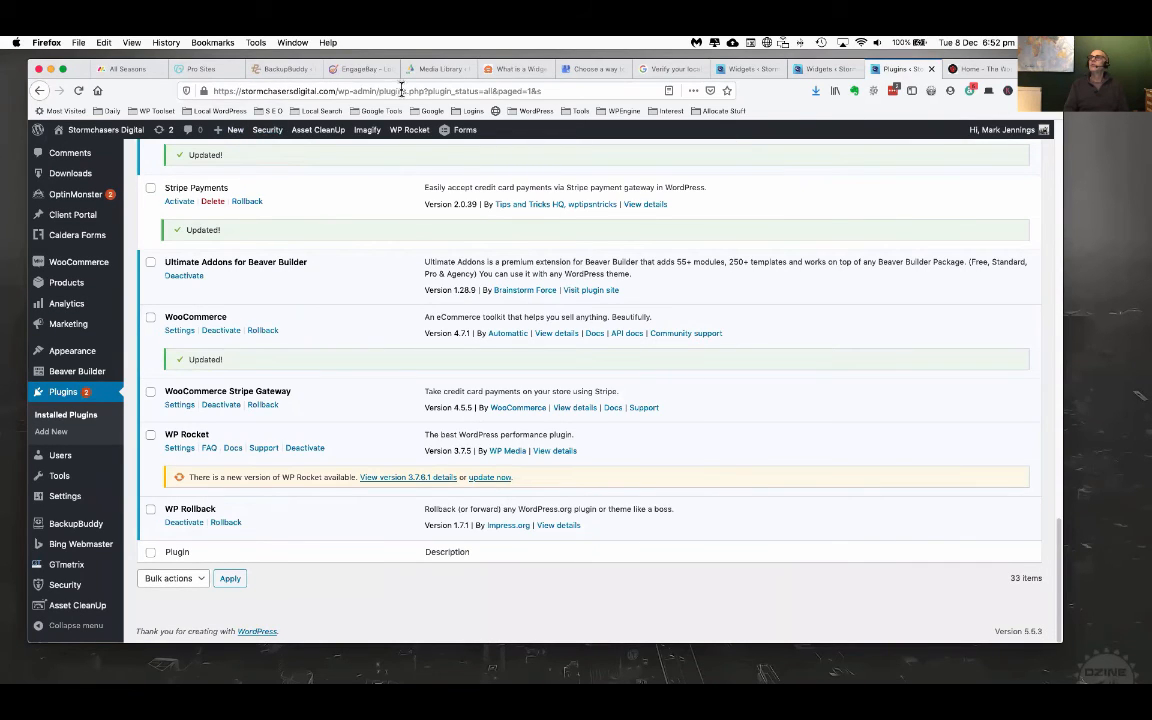
left_click(84, 132)
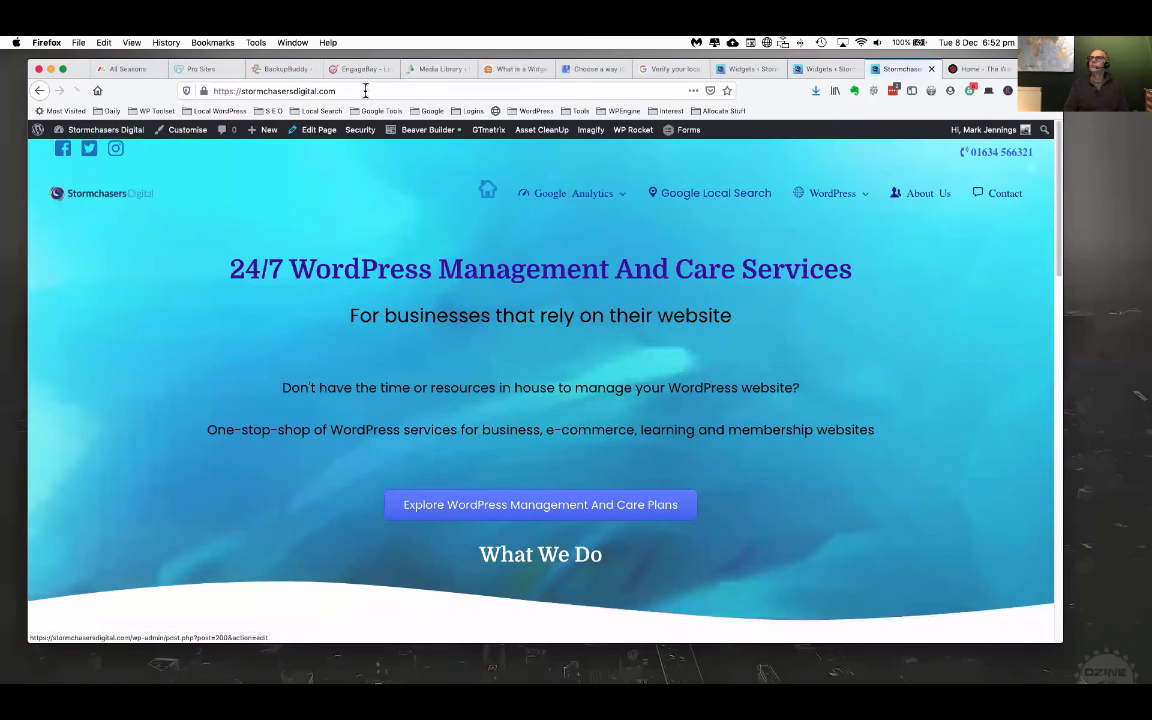
left_click(355, 91)
left_click(353, 91)
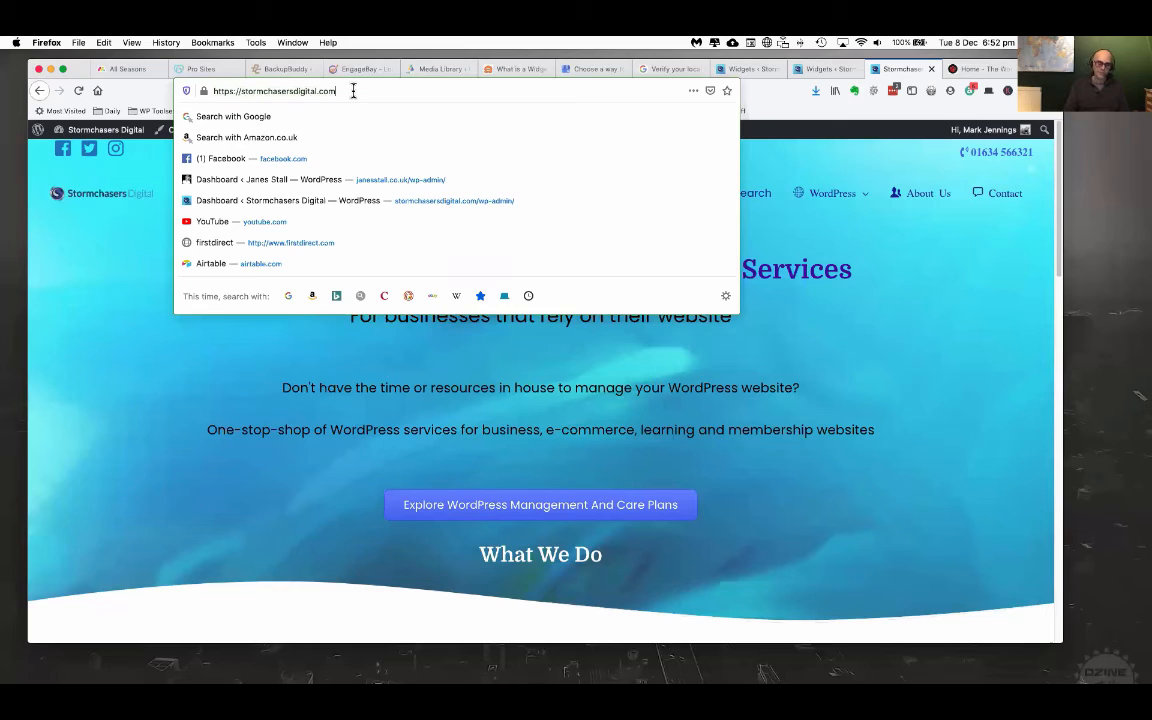
type("/blog/")
key("Return")
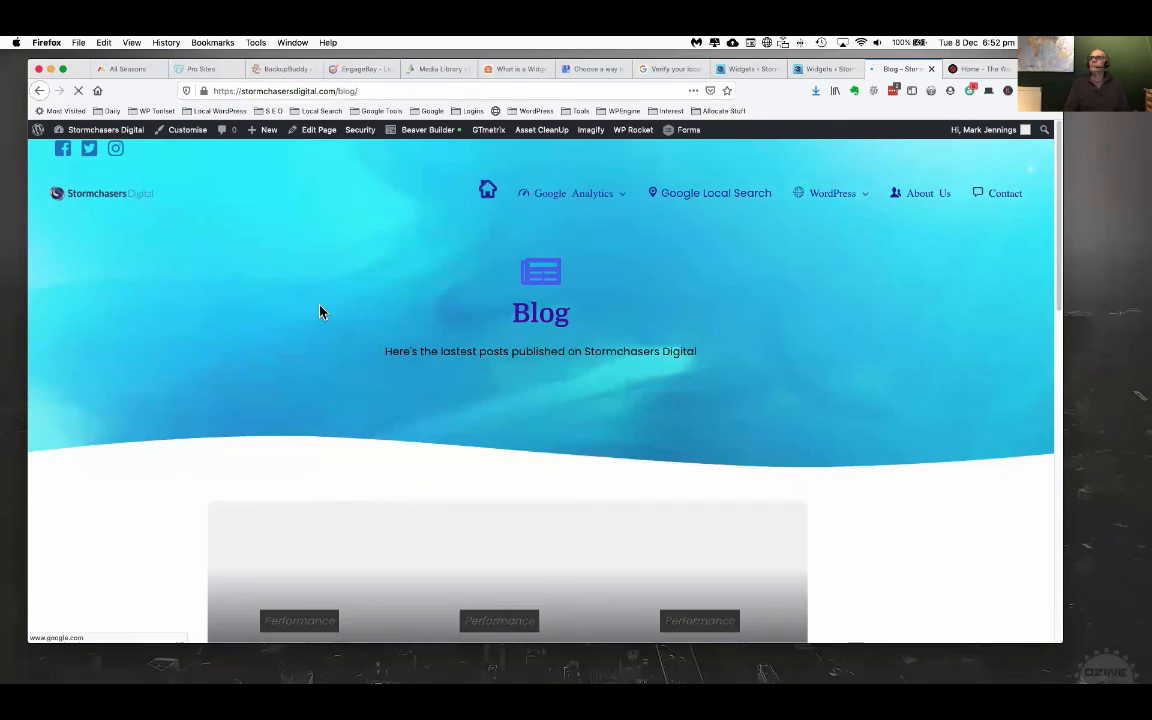
- Open the How To Avoid Duplicate Content post and examine its sidebar from start to end for the Image widget
scroll(416, 384, "down", 5)
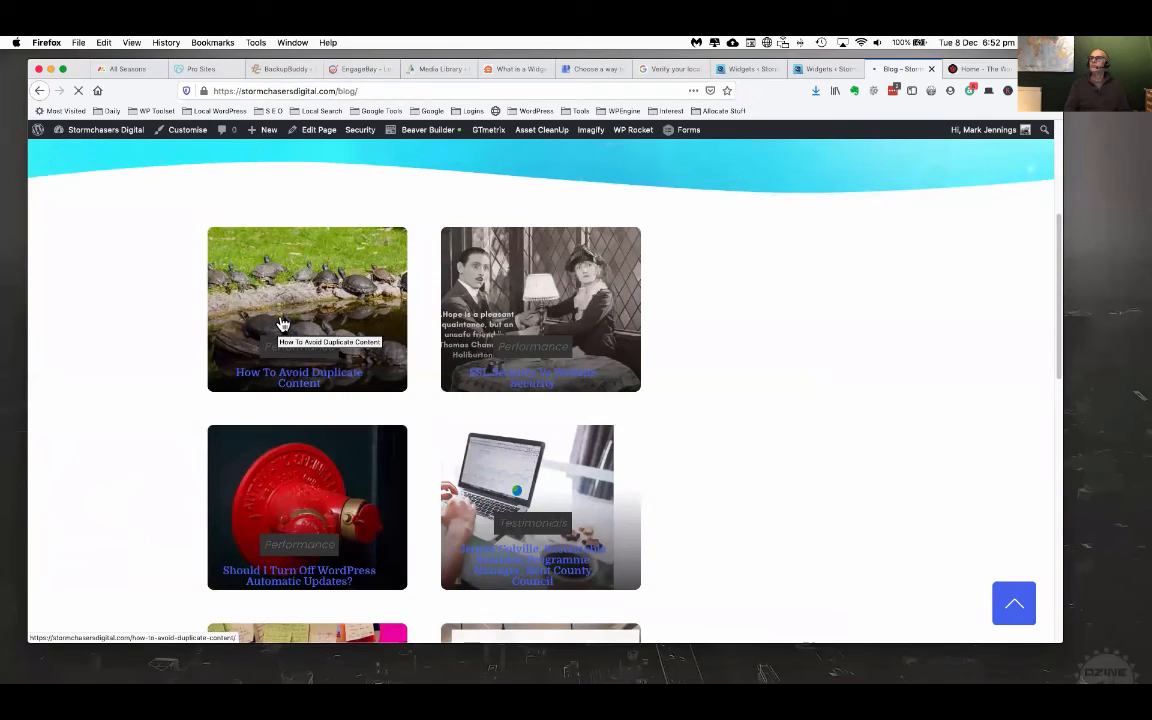
left_click(281, 330)
scroll(855, 242, "down", 5)
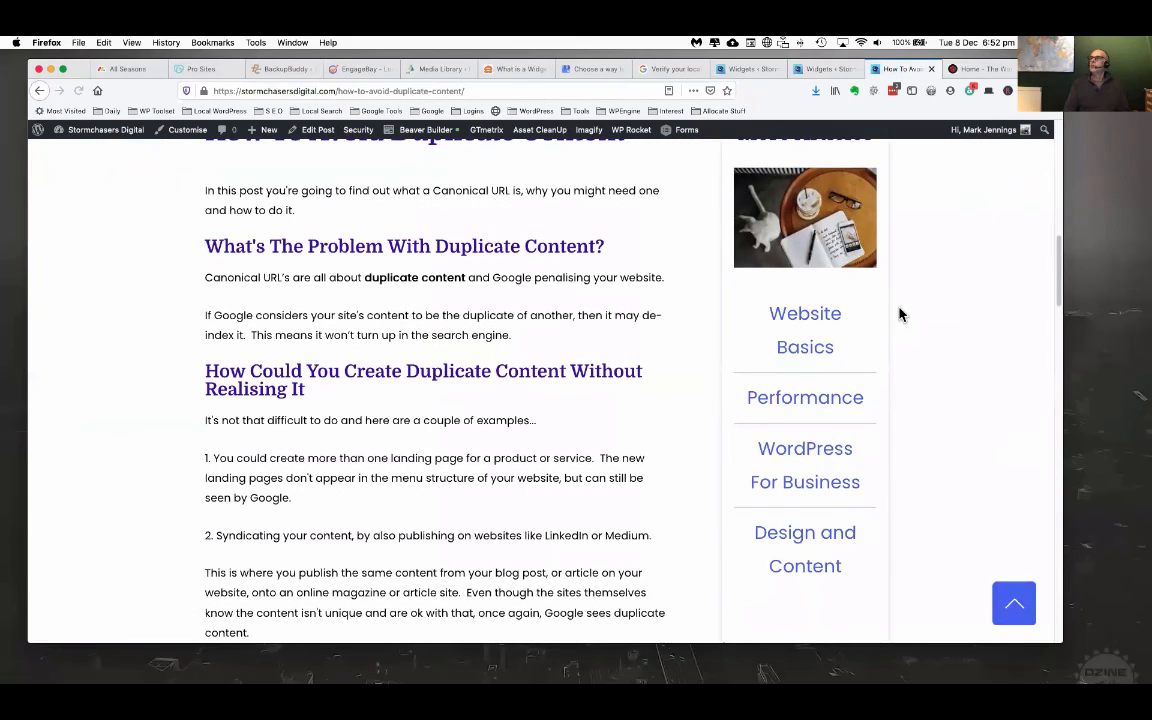
scroll(869, 301, "up", 1)
scroll(864, 301, "down", 4)
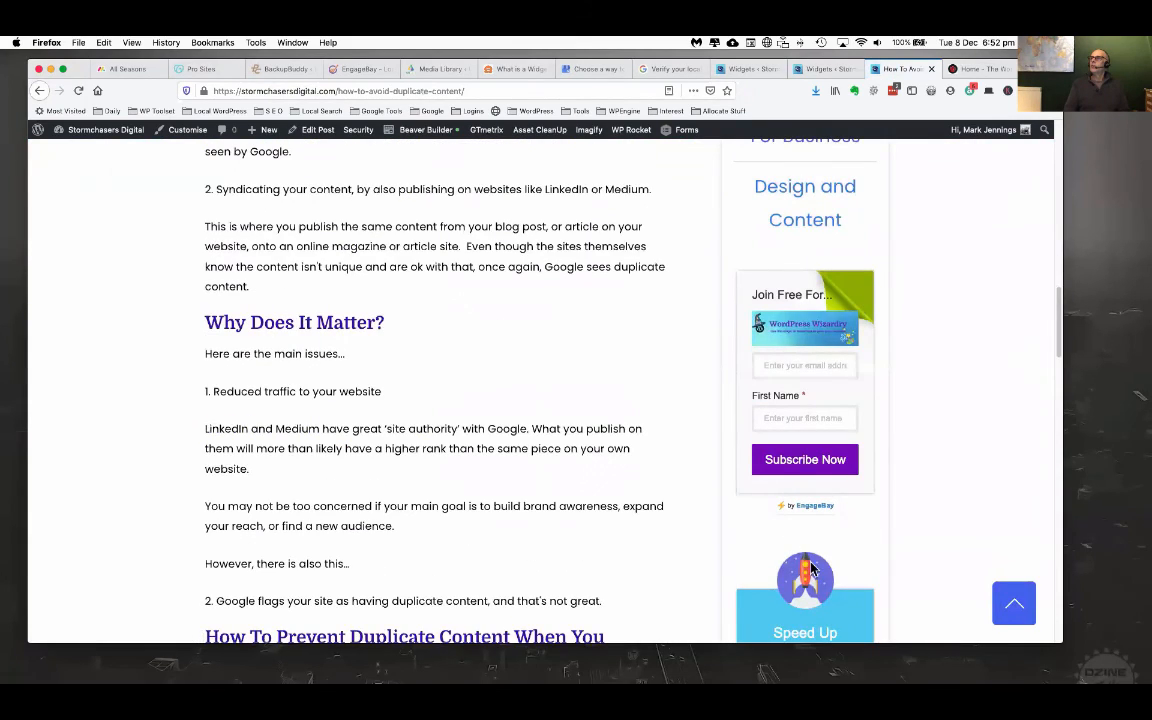
scroll(803, 450, "down", 5)
scroll(800, 400, "down", 10)
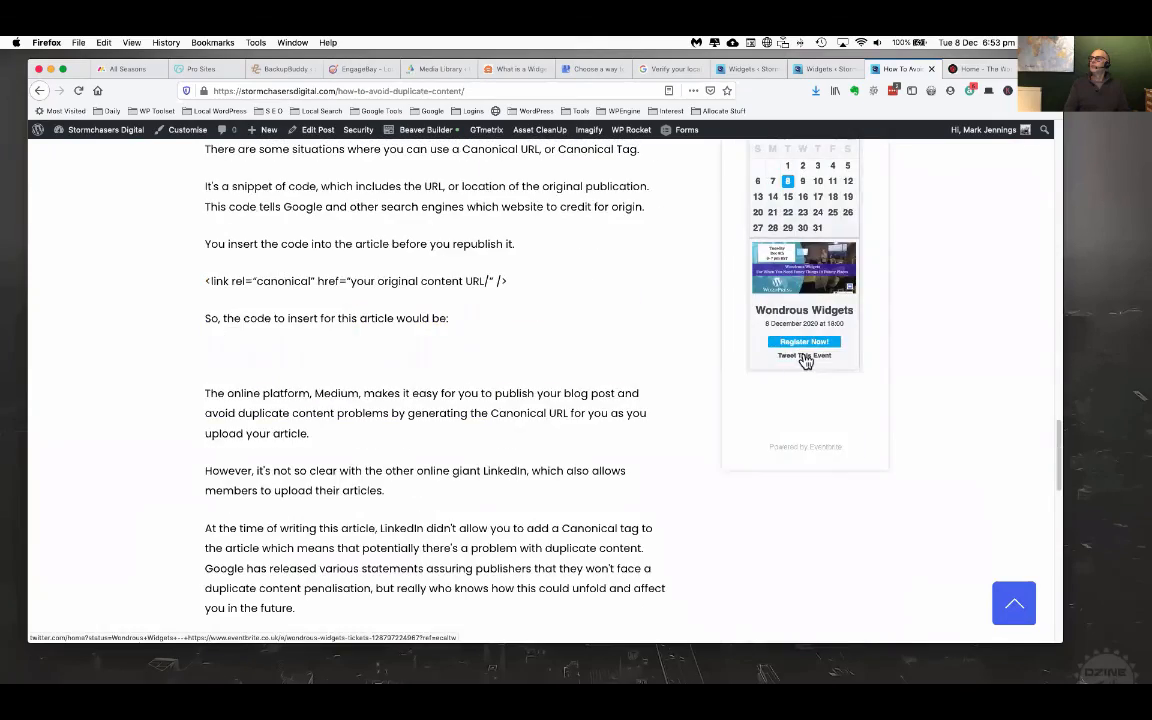
scroll(803, 362, "down", 5)
scroll(803, 362, "up", 15)
scroll(803, 362, "up", 3)
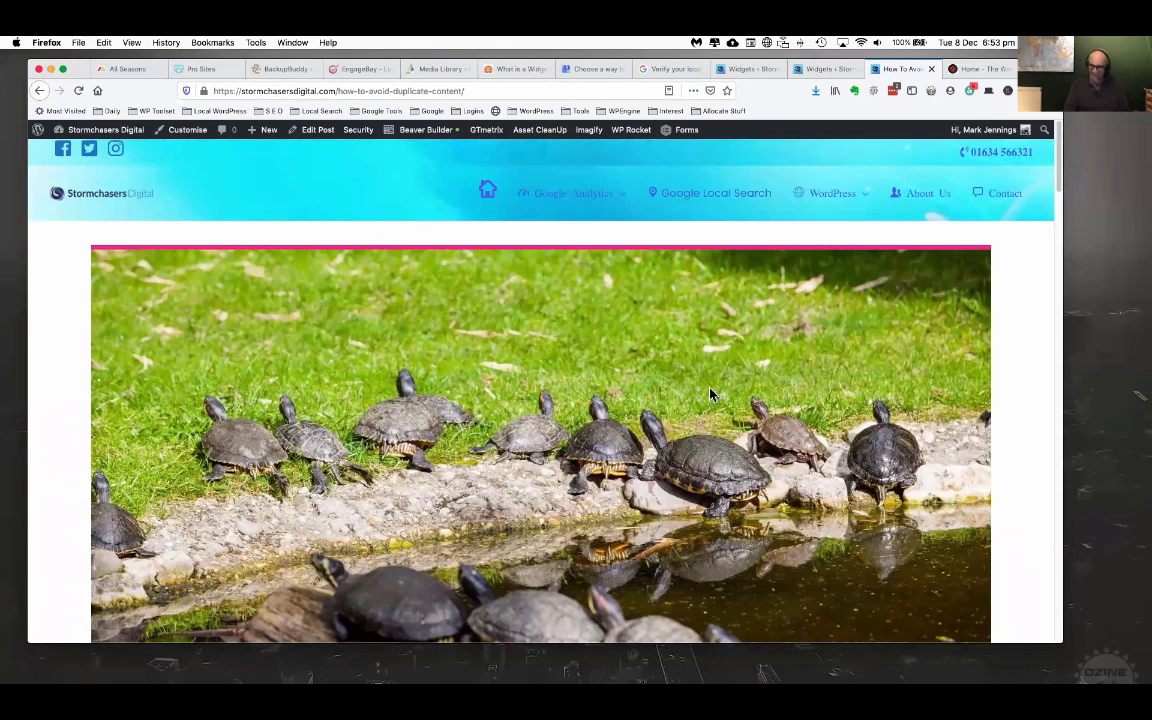
scroll(707, 391, "down", 6)
scroll(707, 391, "up", 6)
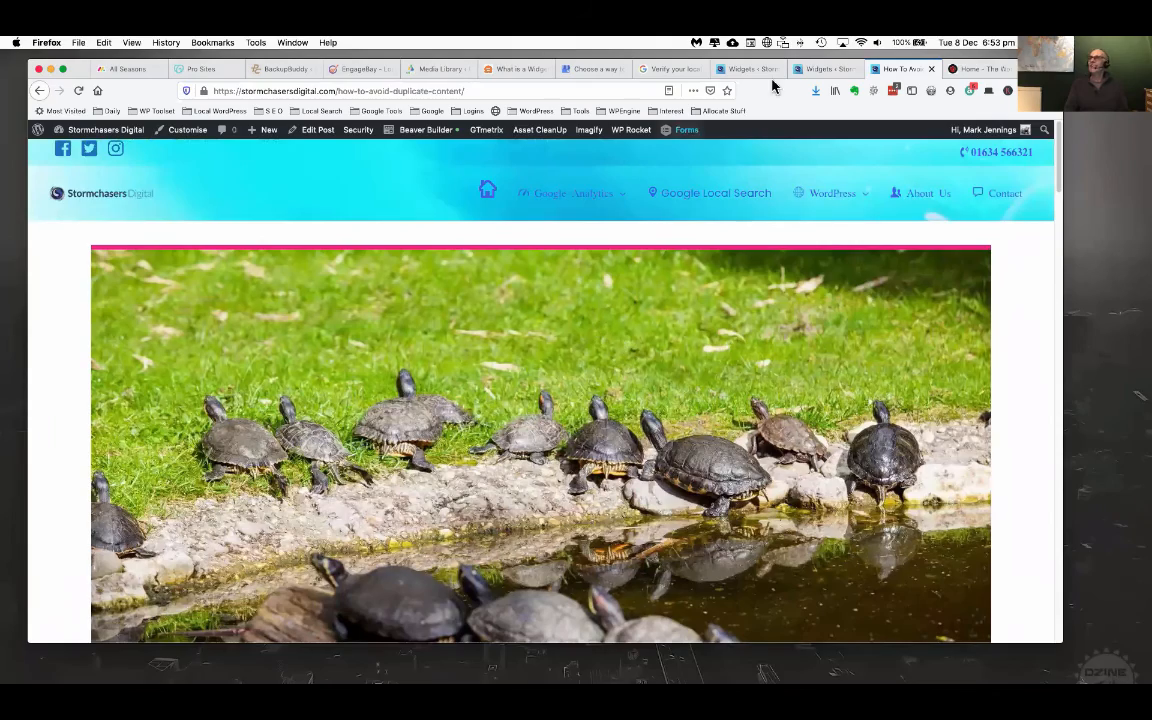
- Return to the Stormchasers Digital widget management and open the Image widget's link address for editing
left_click(825, 68)
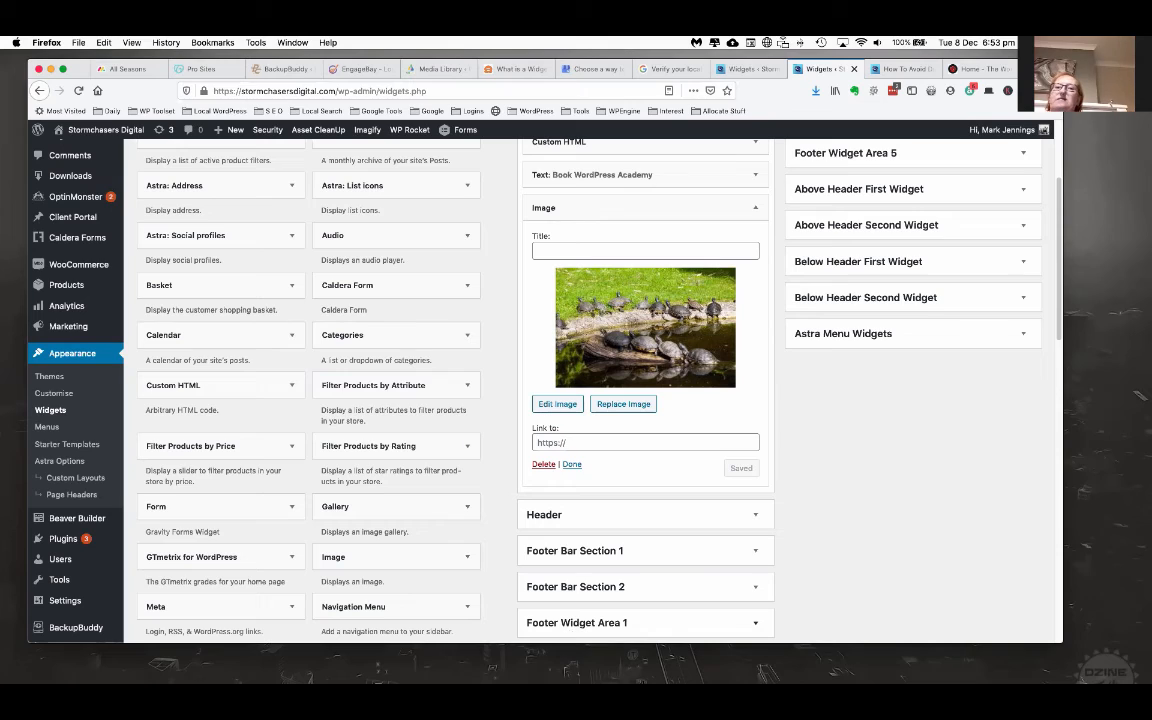
left_click(590, 444)
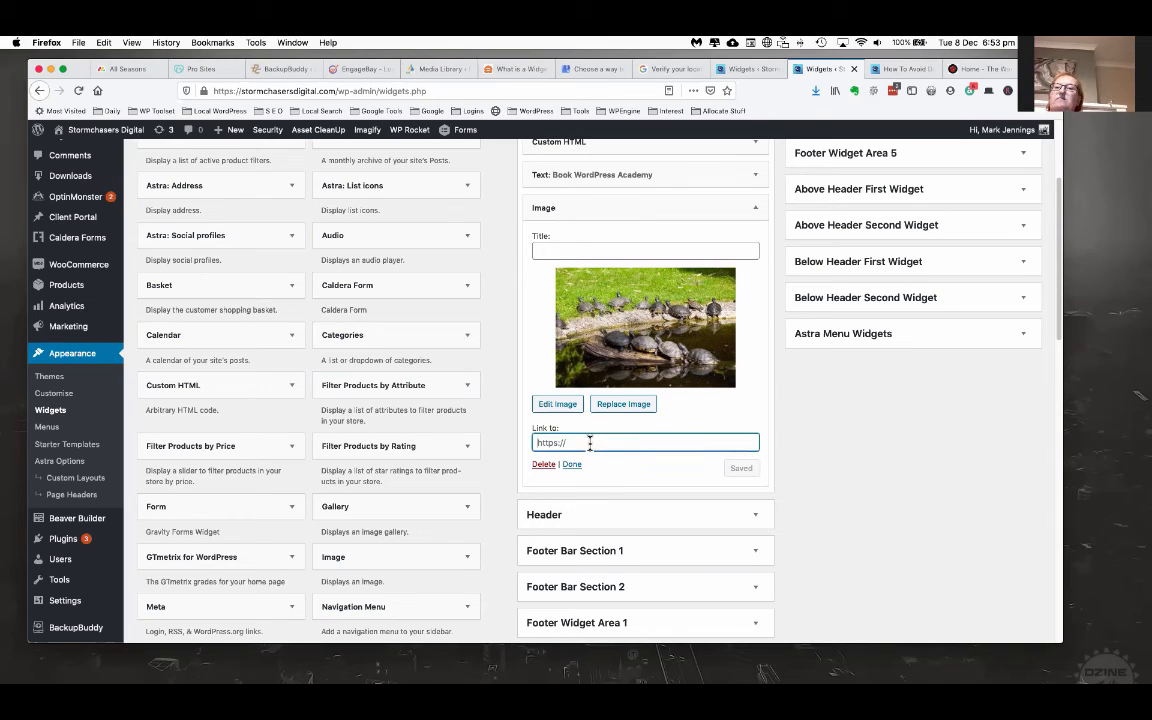